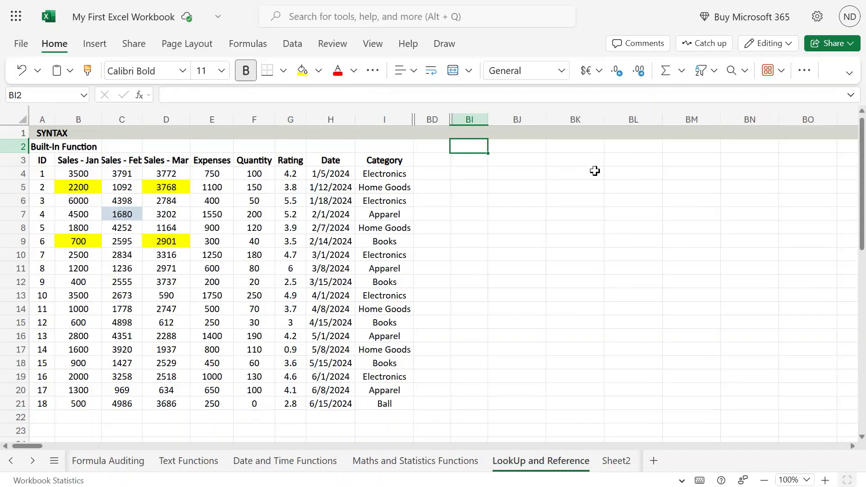
# Enter the heading INDIRECT in cell BI2 of the LookUp and Reference sheet
pyautogui.write('INDE')
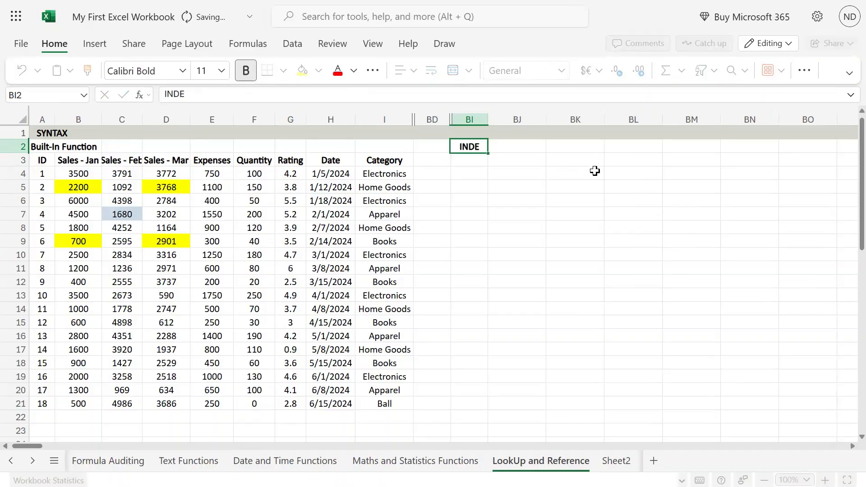
pyautogui.press('BackSpace')
pyautogui.press('BackSpace')
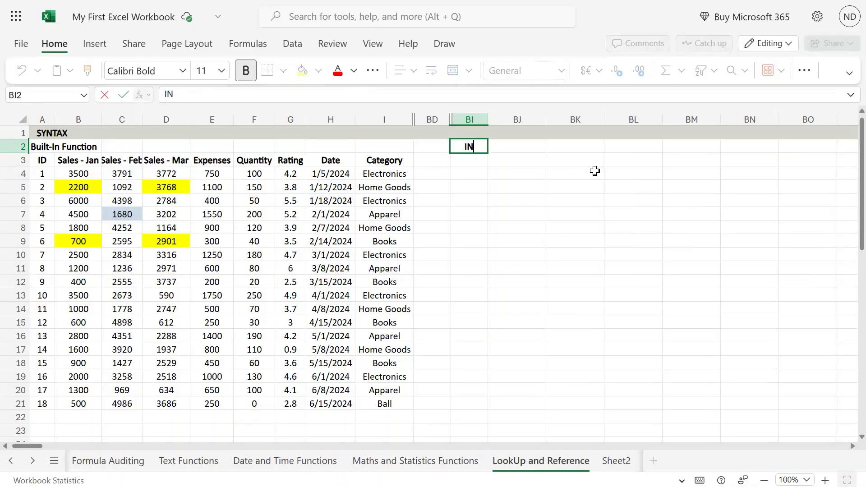
pyautogui.write('DIRECT')
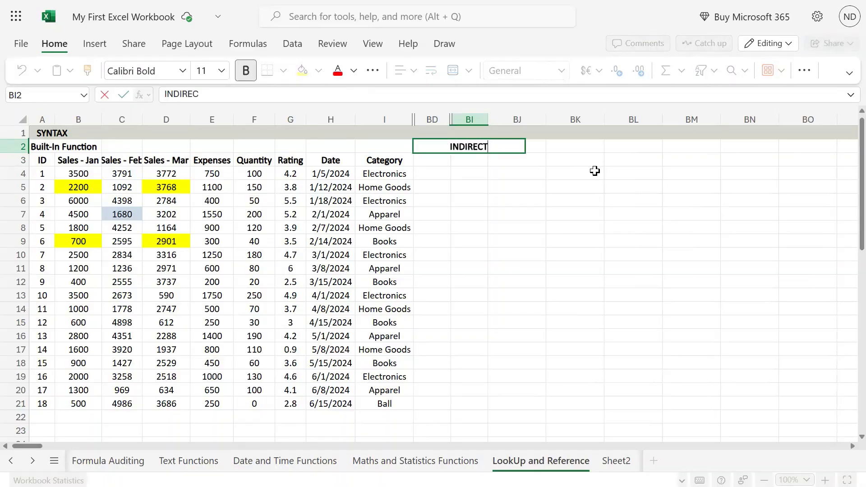
pyautogui.press('Return')
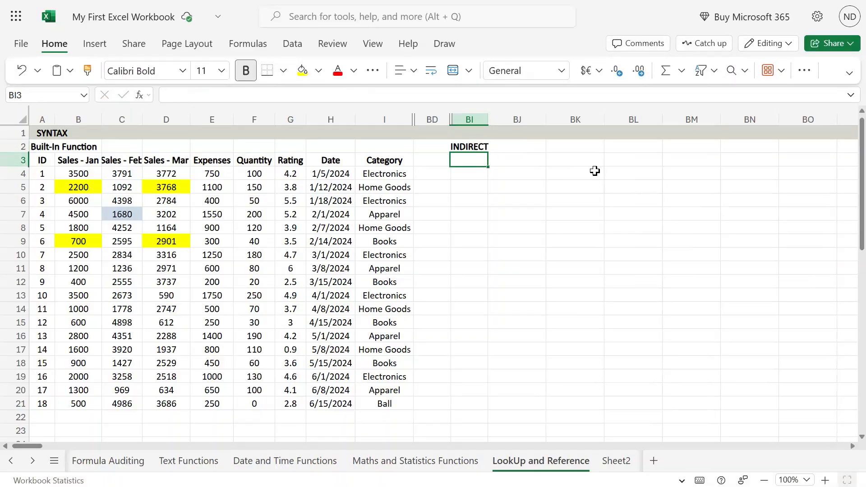
pyautogui.press('Up')
pyautogui.press('Up')
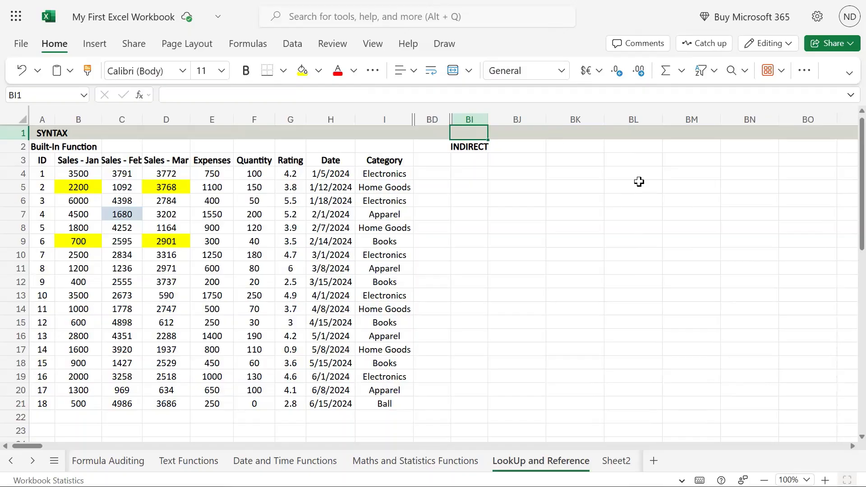
# Enter the sample cell reference A4 in cell BK3
pyautogui.click(559, 161)
pyautogui.write('A4')
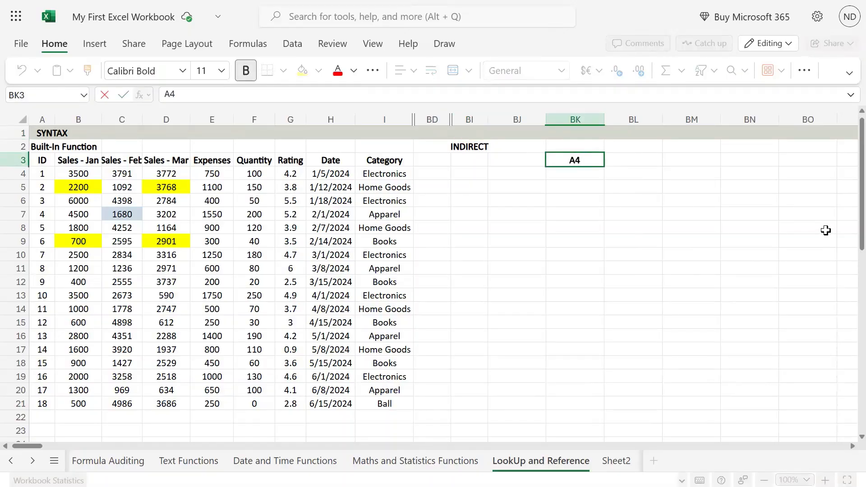
# Examine how cell addresses combine column letters and row numbers by going through column A and across row 5 of the data table
pyautogui.press('Left')
pyautogui.press('Left')
pyautogui.press('Left')
pyautogui.press('Left')
pyautogui.press('Left')
pyautogui.press('Left')
pyautogui.press('Left')
pyautogui.press('Left')
pyautogui.press('Left')
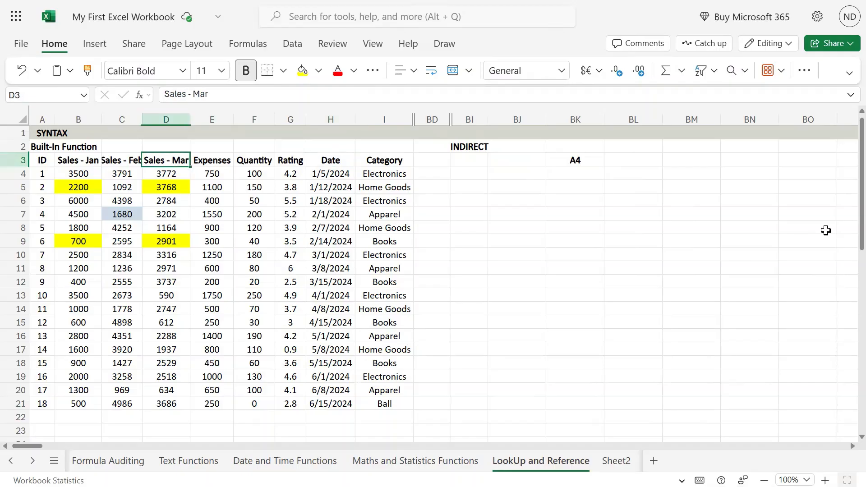
pyautogui.press('Left')
pyautogui.press('Left')
pyautogui.press('Left')
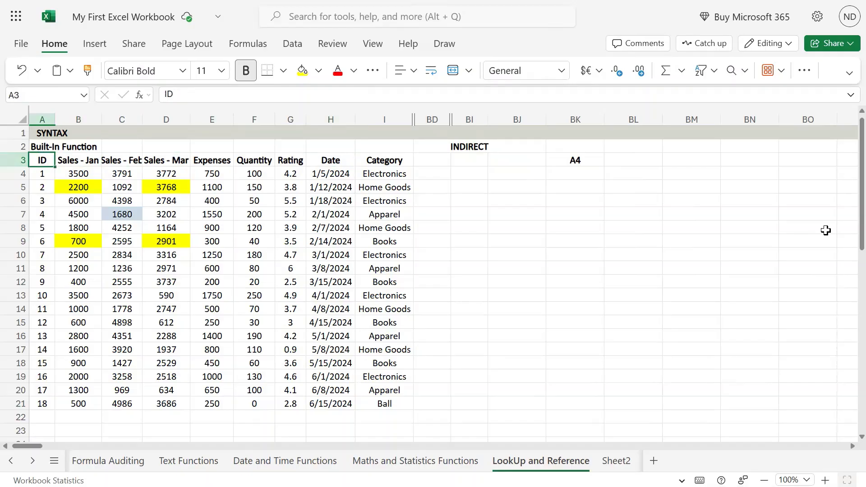
pyautogui.press('Down')
pyautogui.press('Up')
pyautogui.press('Up')
pyautogui.press('Up')
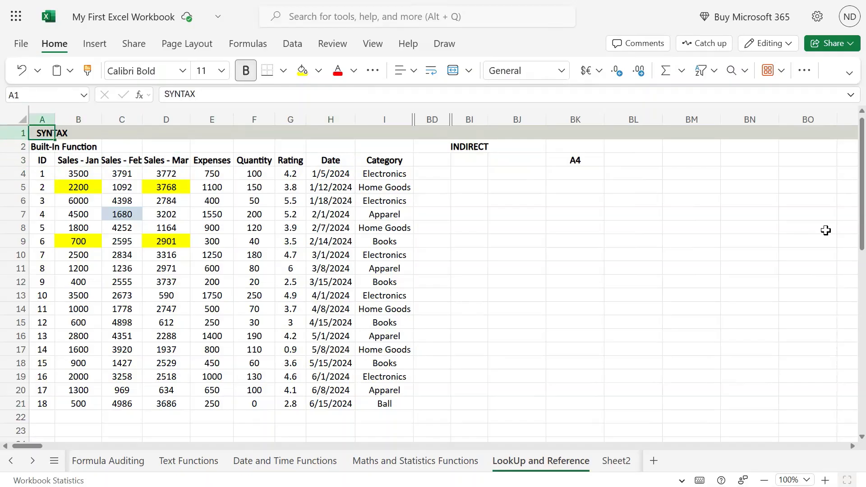
pyautogui.press('Down')
pyautogui.press('Down')
pyautogui.press('Down')
pyautogui.press('Down')
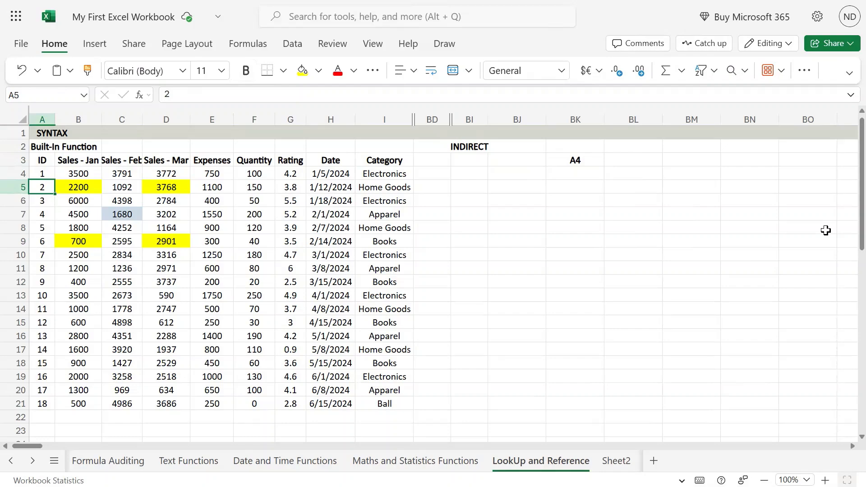
pyautogui.press('Right')
pyautogui.press('Right')
pyautogui.press('Right')
pyautogui.press('Right')
pyautogui.press('Right')
pyautogui.press('Right')
pyautogui.press('Right')
pyautogui.press('Right')
pyautogui.press('Right')
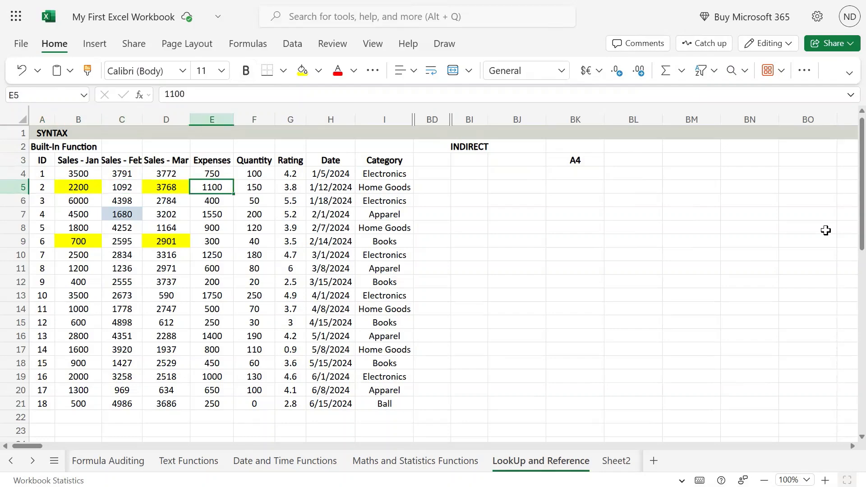
# Return to cell BK3 and clear the sample reference from it
pyautogui.press('Right')
pyautogui.press('Up')
pyautogui.press('Up')
pyautogui.press('Right')
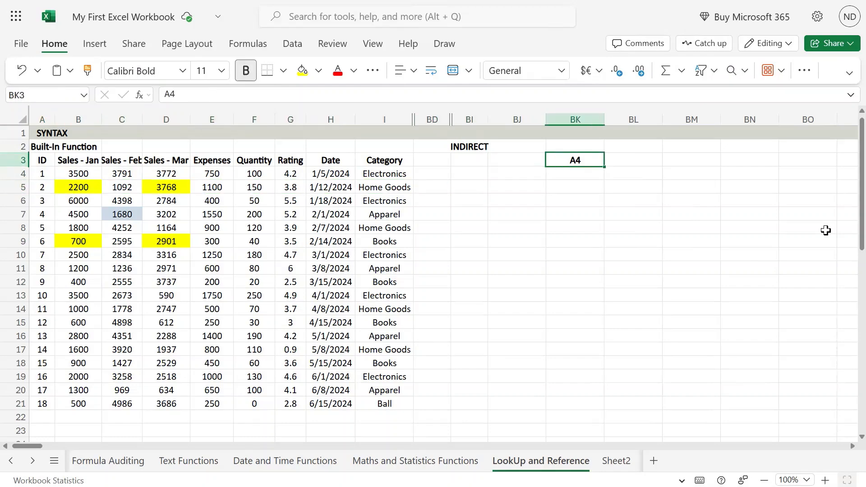
pyautogui.press('Delete')
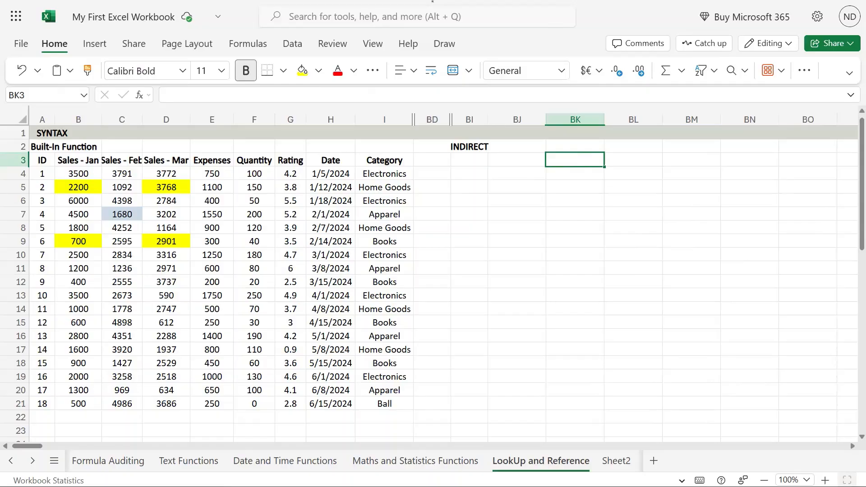
# Write the syntax text INDIRECT(cell_ref,[a1]) in cell BI1, above the INDIRECT heading, and finish on cell BI4
pyautogui.click(475, 133)
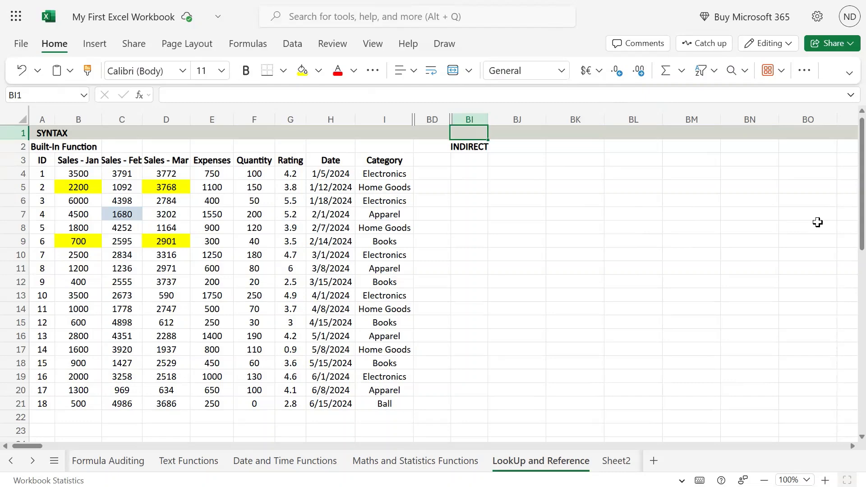
pyautogui.write('INDIRECT')
pyautogui.press('Tab')
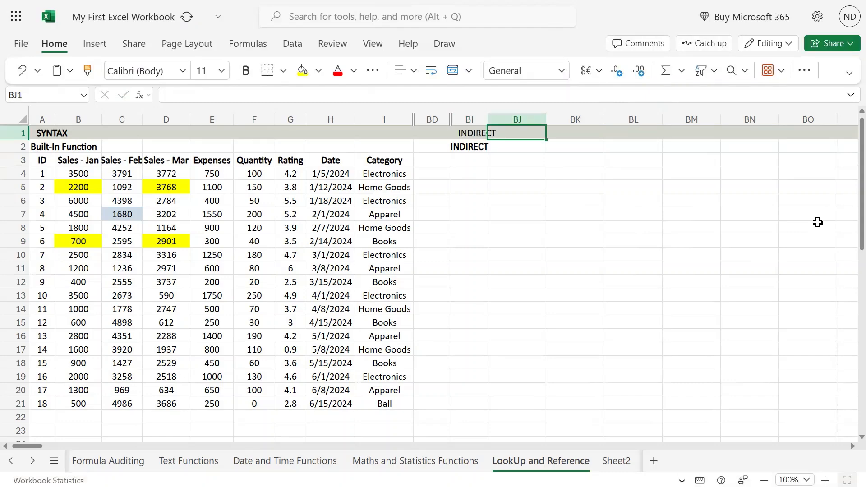
pyautogui.press('Left')
pyautogui.press('F2')
pyautogui.write('(')
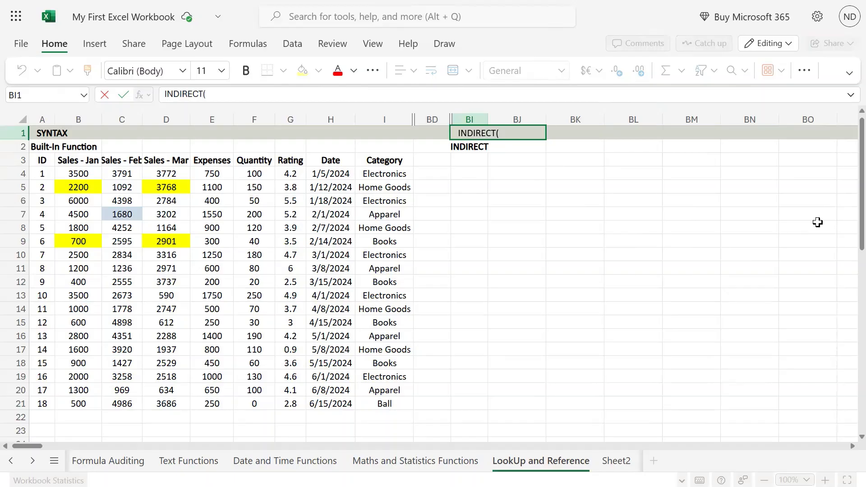
pyautogui.write('cell_ref,[a1]')
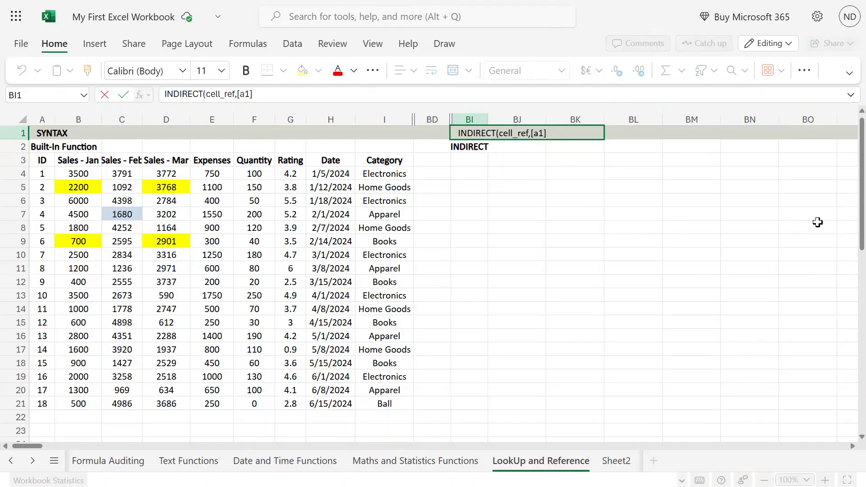
pyautogui.write('10')
pyautogui.press('BackSpace')
pyautogui.press('BackSpace')
pyautogui.write(')')
pyautogui.press('Return')
pyautogui.press('Return')
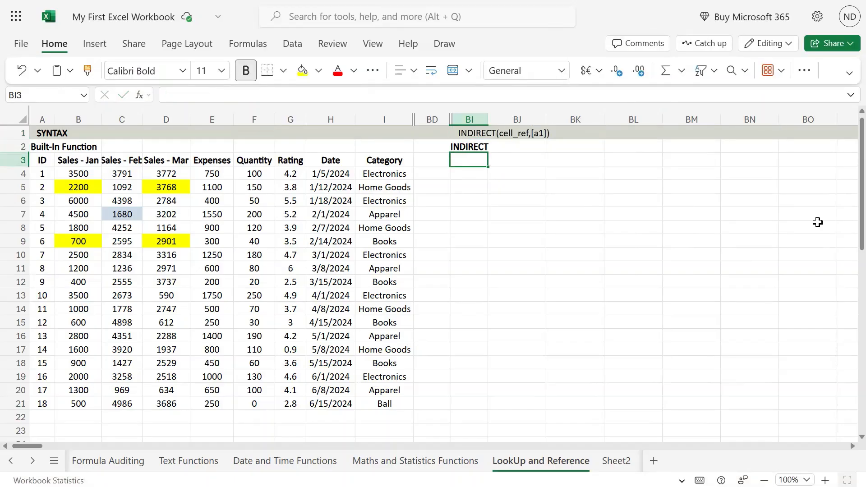
pyautogui.press('Return')
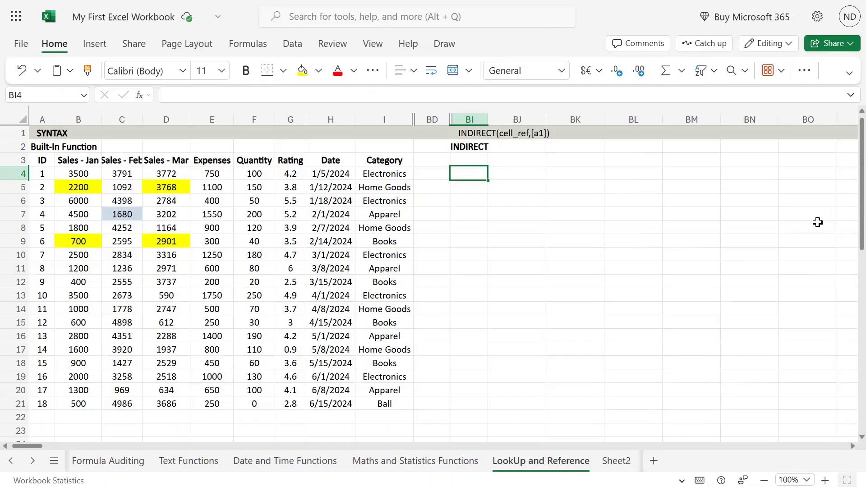
pyautogui.write('A4')
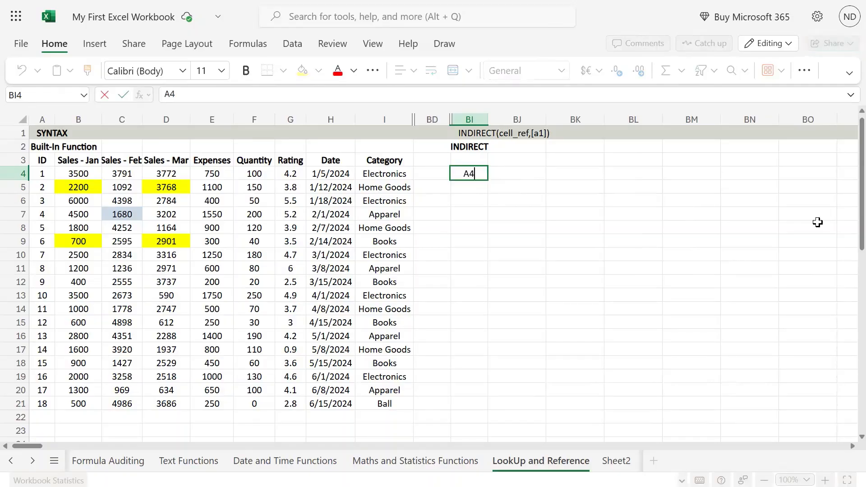
pyautogui.press('Return')
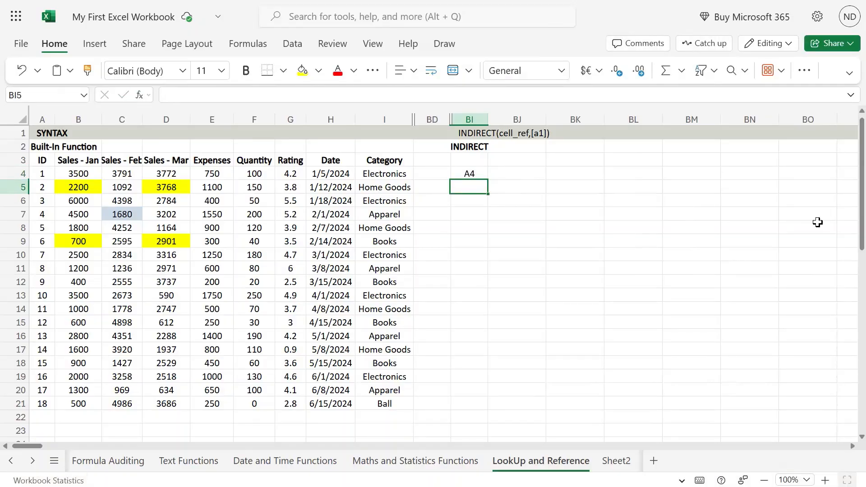
pyautogui.press('Up')
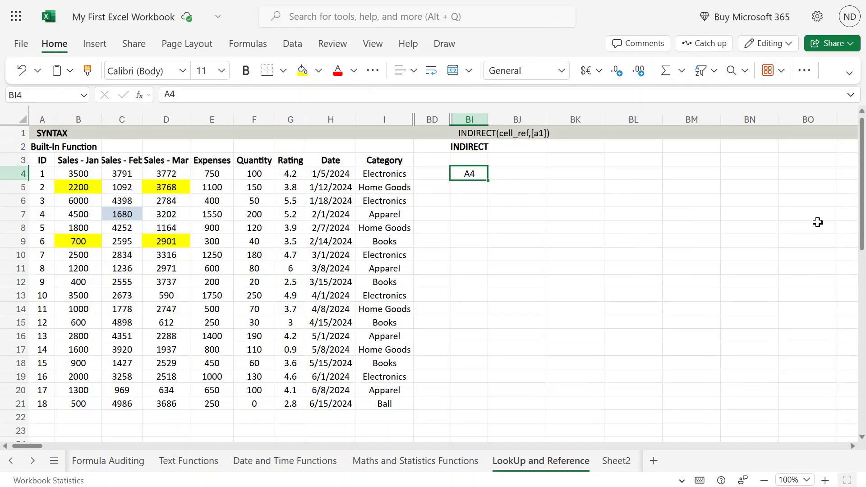
pyautogui.press('Delete')
# Enter the formula =INDIRECT(B8) in cell BI4
pyautogui.moveTo(432, 1)
pyautogui.write('=')
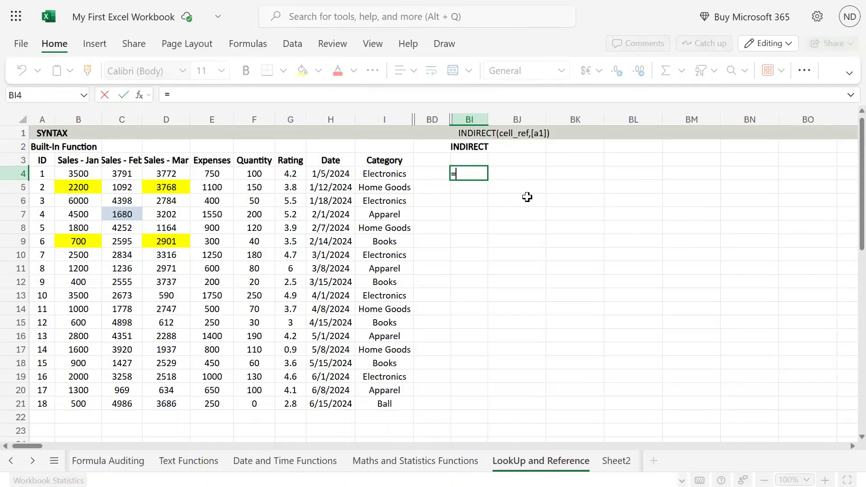
pyautogui.write('indirect')
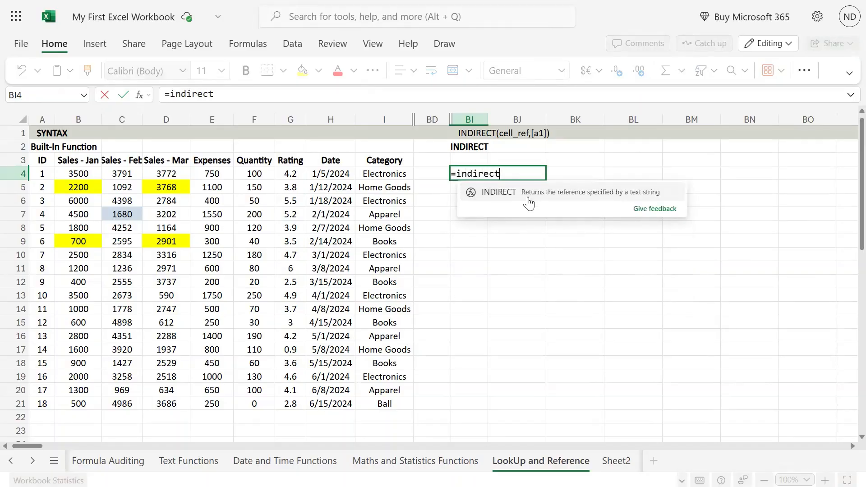
pyautogui.write('(')
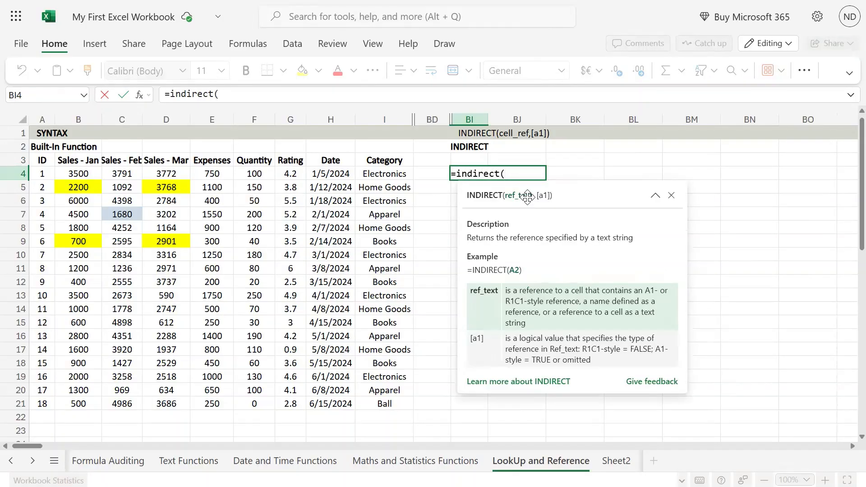
pyautogui.write('A')
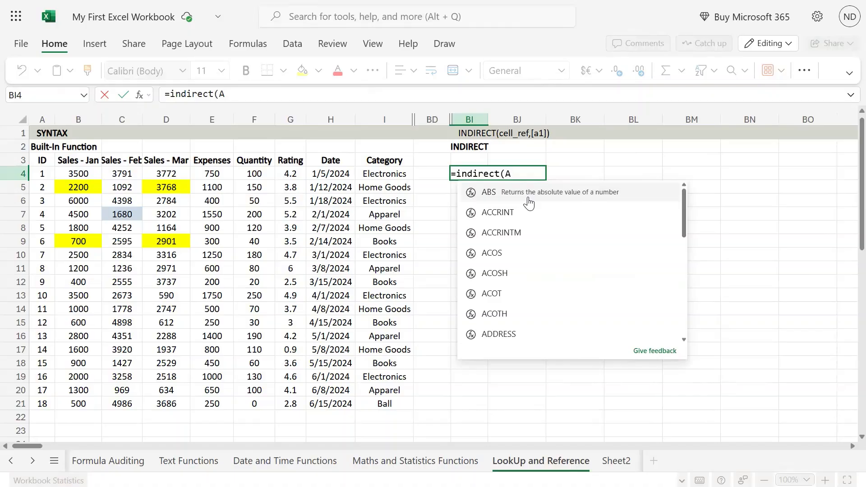
pyautogui.write('b')
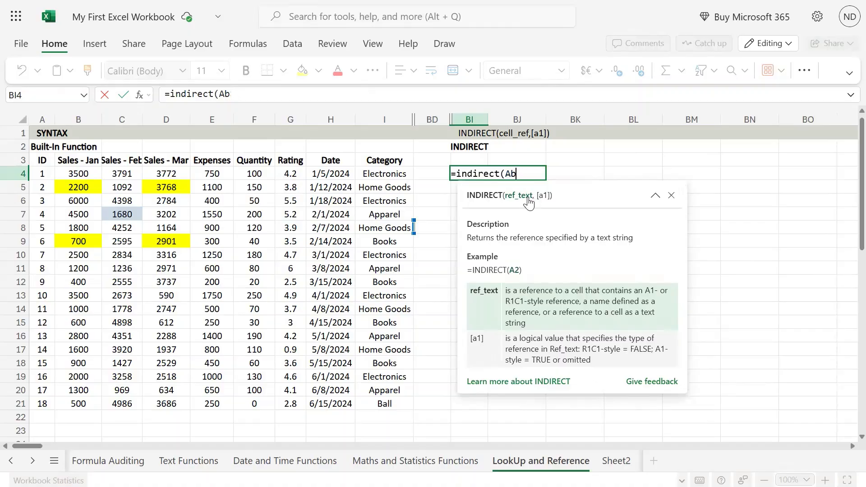
pyautogui.press('BackSpace')
pyautogui.press('BackSpace')
pyautogui.write('N')
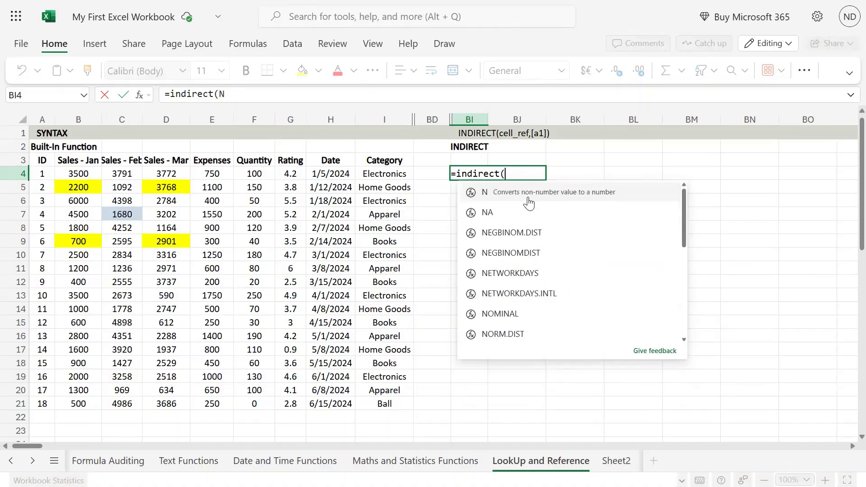
pyautogui.press('BackSpace')
pyautogui.write('B8')
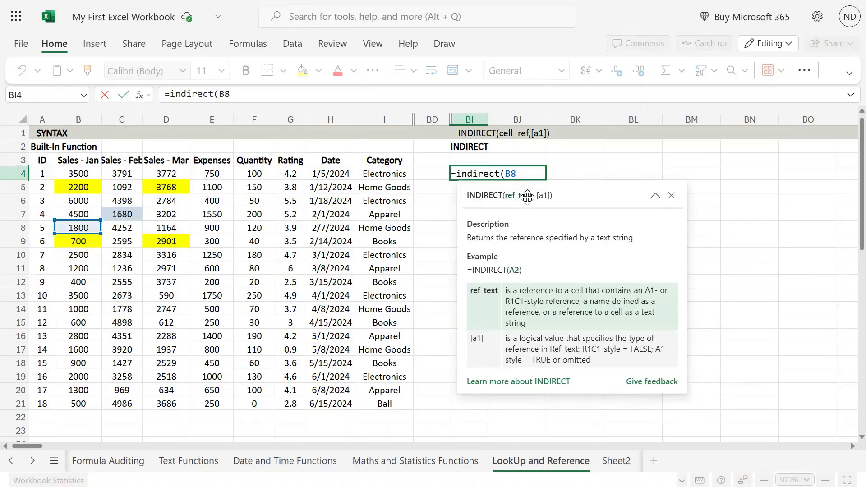
pyautogui.write(')')
pyautogui.press('Return')
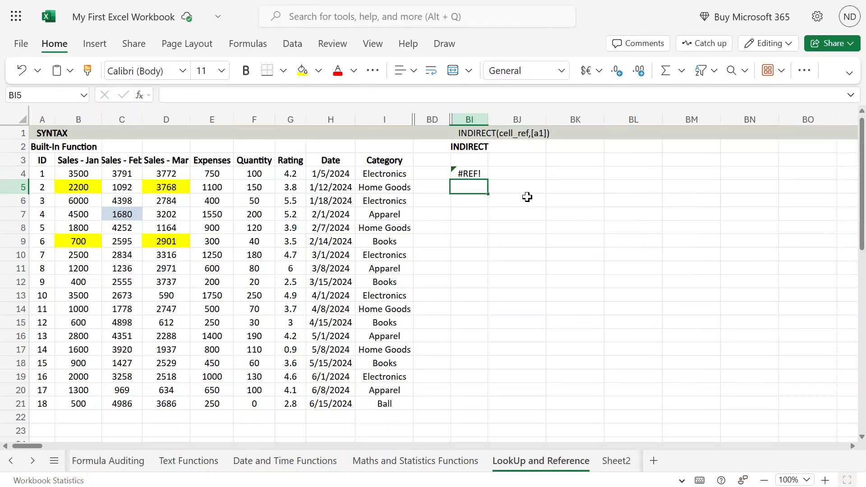
# Inspect the formula in cell BI4 and the cell it refers to, leaving the formula as it is
pyautogui.press('Up')
pyautogui.press('F2')
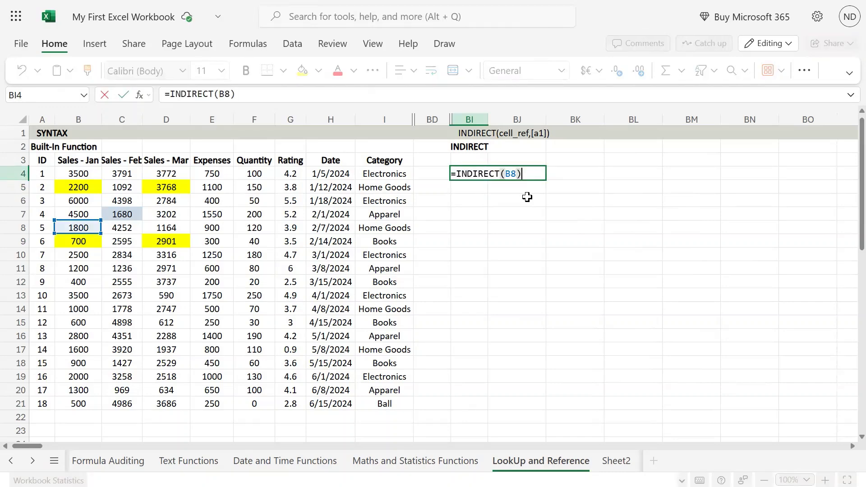
pyautogui.hotkey('ctrl', 'Return')
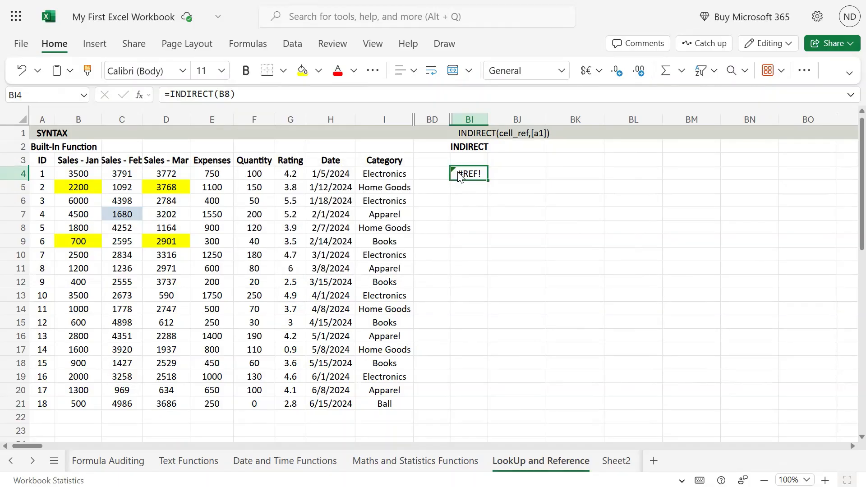
pyautogui.moveTo(458, 175)
pyautogui.press('F2')
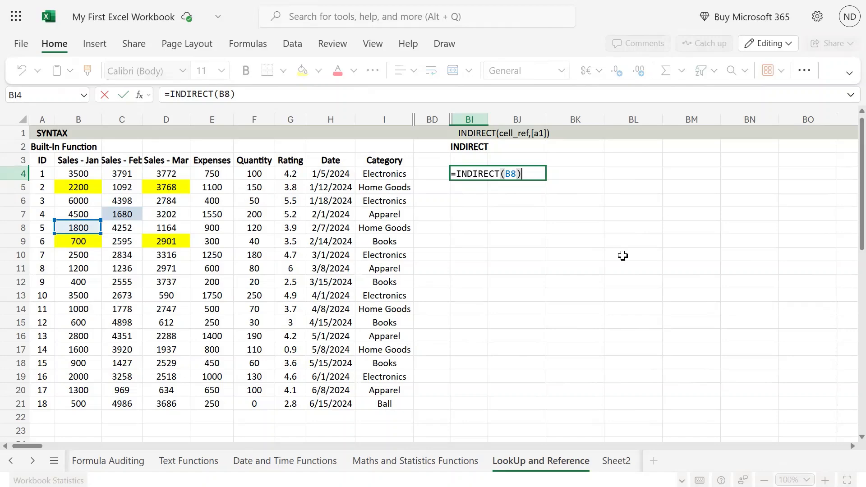
pyautogui.press('Return')
pyautogui.press('Up')
pyautogui.press('F2')
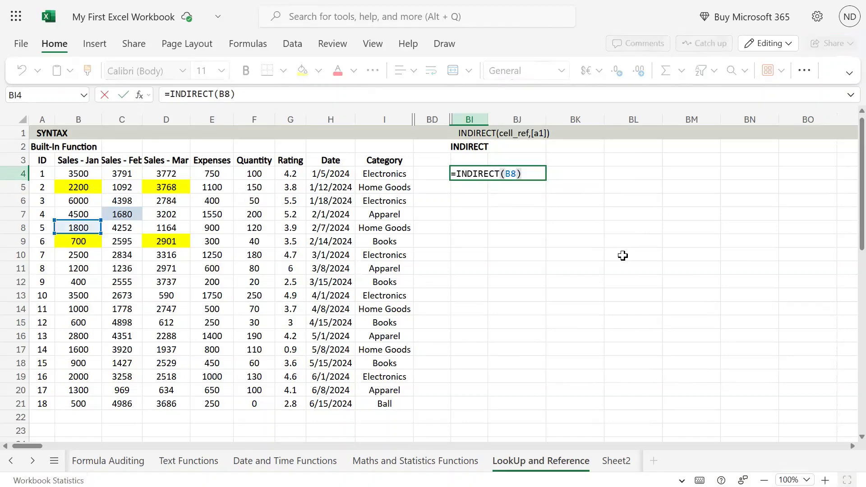
pyautogui.press('Left')
pyautogui.press('Escape')
pyautogui.press('Down')
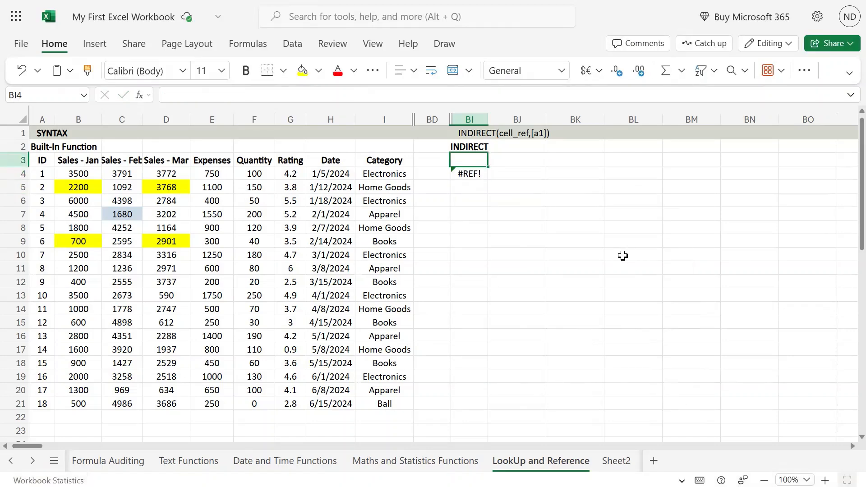
# Copy the INDIRECT formula from cell BI4 into cell BI8
pyautogui.press('Up')
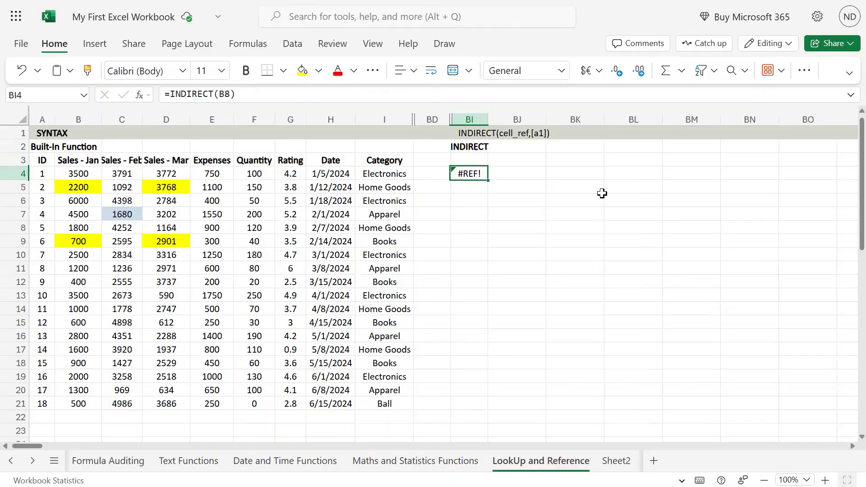
pyautogui.hotkey('ctrl', 'c')
pyautogui.press('Down')
pyautogui.press('Down')
pyautogui.press('Down')
pyautogui.press('Down')
pyautogui.press('Down')
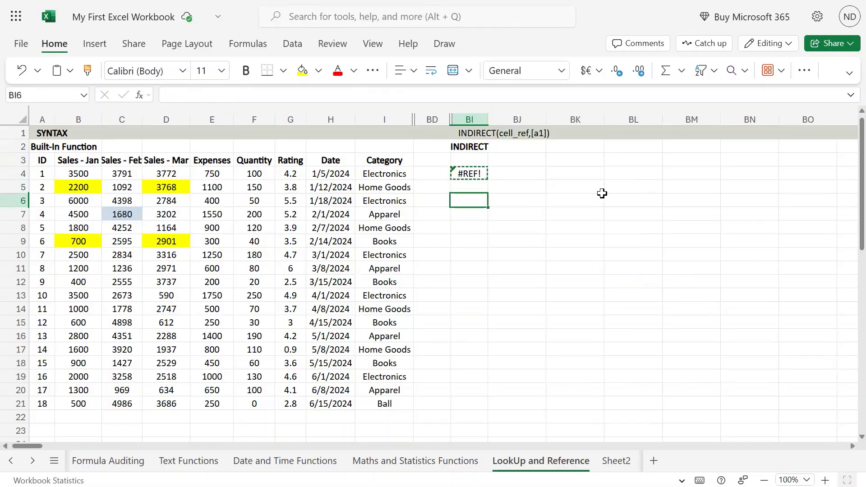
pyautogui.press('Up')
pyautogui.hotkey('ctrl', 'v')
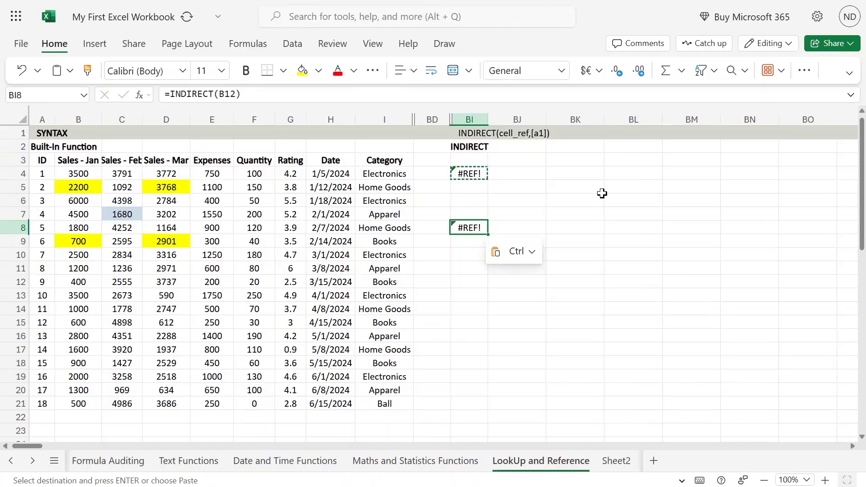
# Change the reference in the copied formula in cell BI8 to cell B8
pyautogui.press('F2')
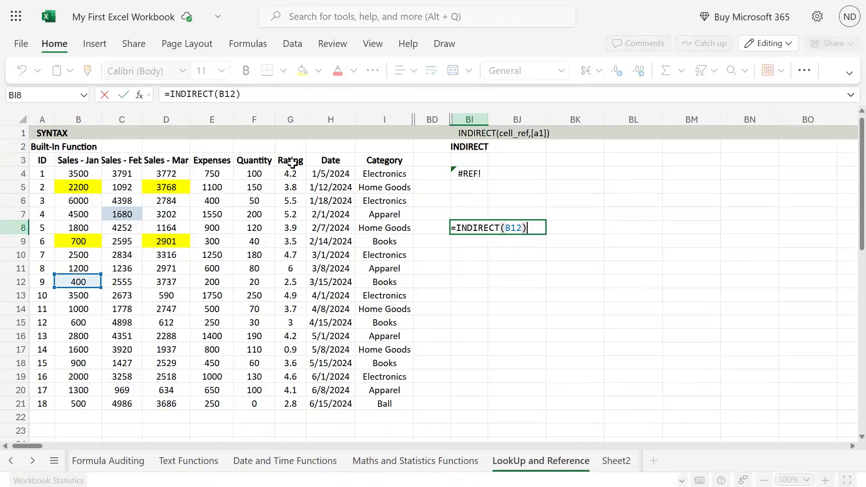
pyautogui.moveTo(94, 273); pyautogui.dragTo(95, 229)
pyautogui.press('Return')
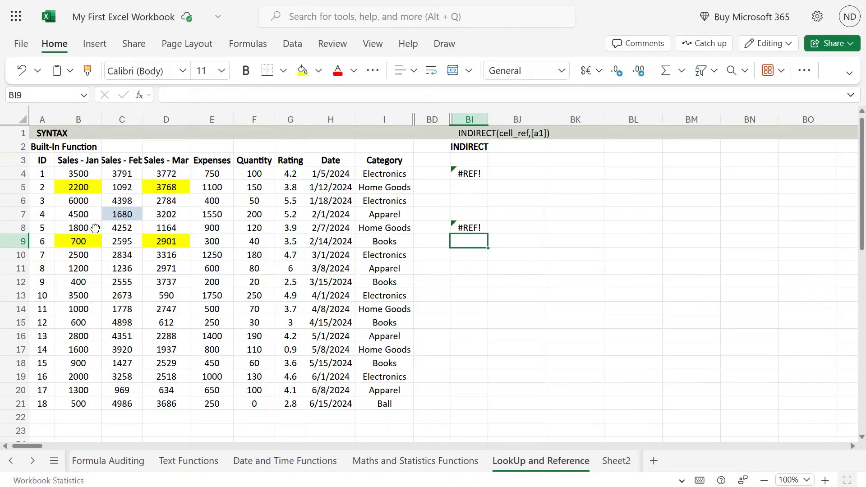
# Clear the INDIRECT formulas from the range BI4:BI8 and finish on cell BI4
pyautogui.press('Up')
pyautogui.press('Up')
pyautogui.press('Up')
pyautogui.press('Up')
pyautogui.press('Up')
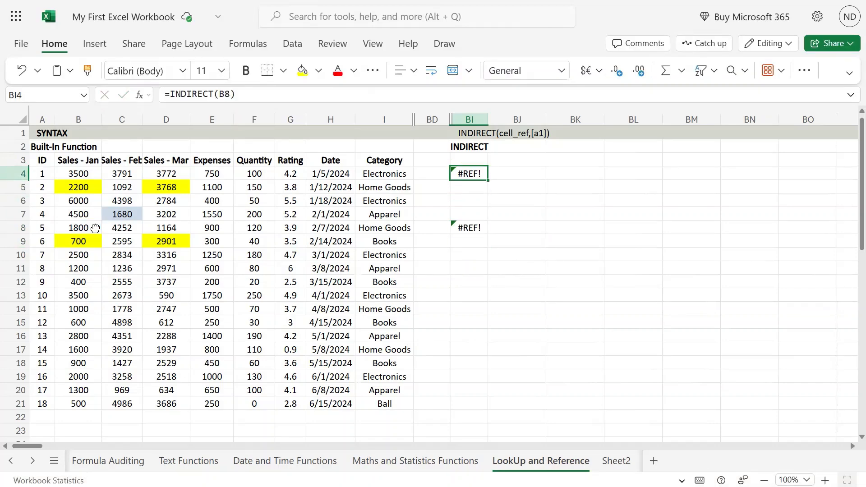
pyautogui.hotkey('shift', 'Down')
pyautogui.hotkey('shift', 'Down')
pyautogui.hotkey('shift', 'Down')
pyautogui.hotkey('shift', 'Down')
pyautogui.press('Delete')
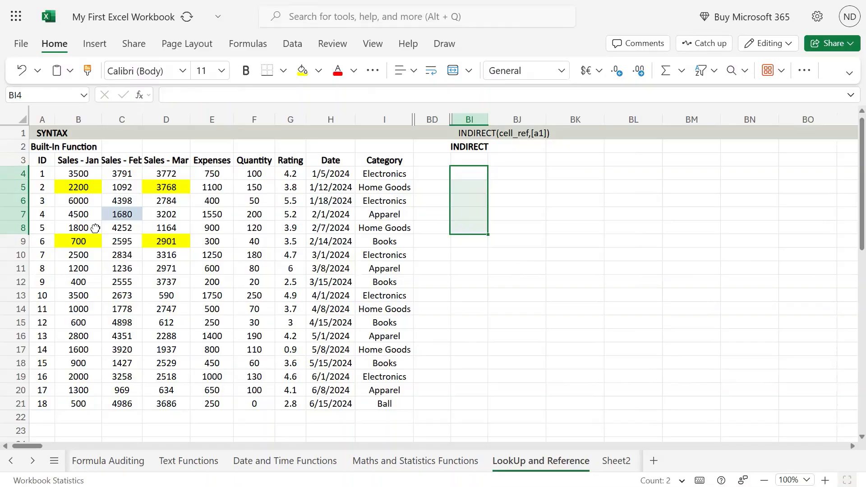
pyautogui.press('Up')
pyautogui.press('Up')
pyautogui.press('Down')
pyautogui.press('Down')
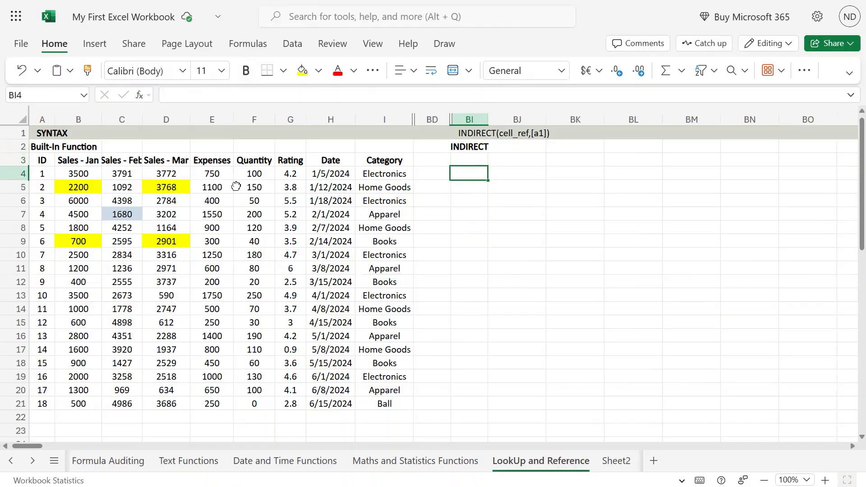
# Enter D2 as the reference text in cell BD4, beside the INDIRECT column
pyautogui.moveTo(433, 1)
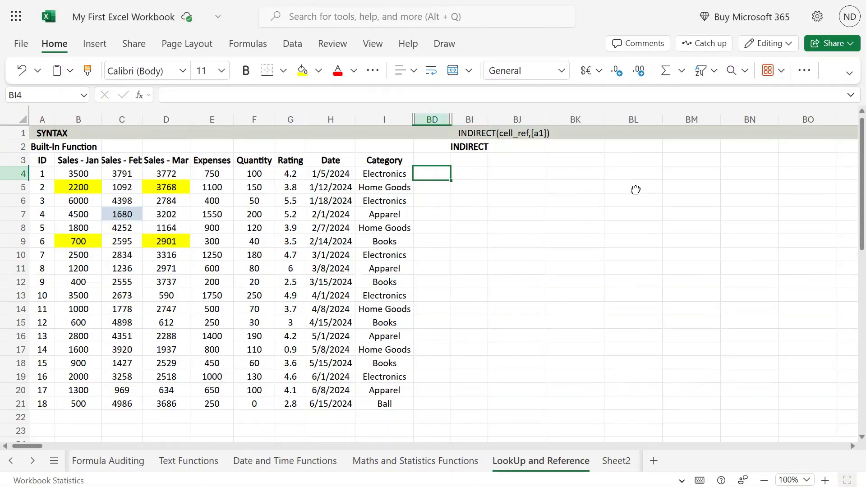
pyautogui.press('Down')
pyautogui.press('Left')
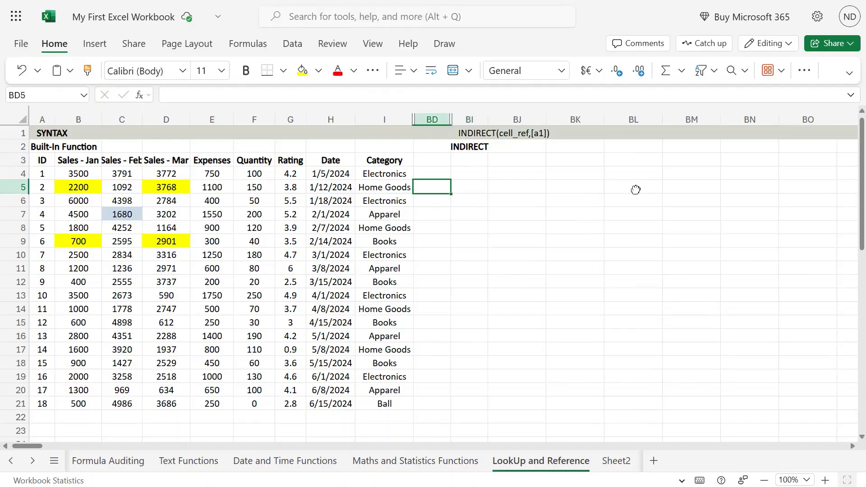
pyautogui.press('Up')
pyautogui.write('D2')
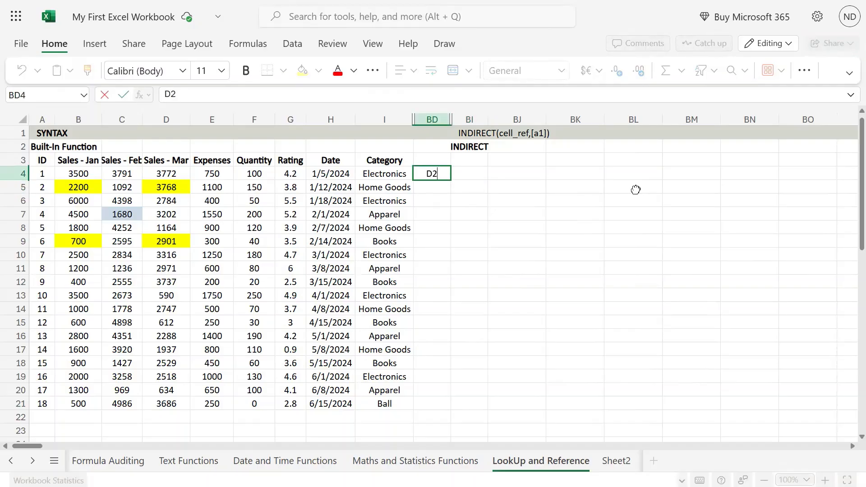
pyautogui.press('Return')
# Enter the formula =INDIRECT(BD4) in cell BI4
pyautogui.press('Up')
pyautogui.press('Right')
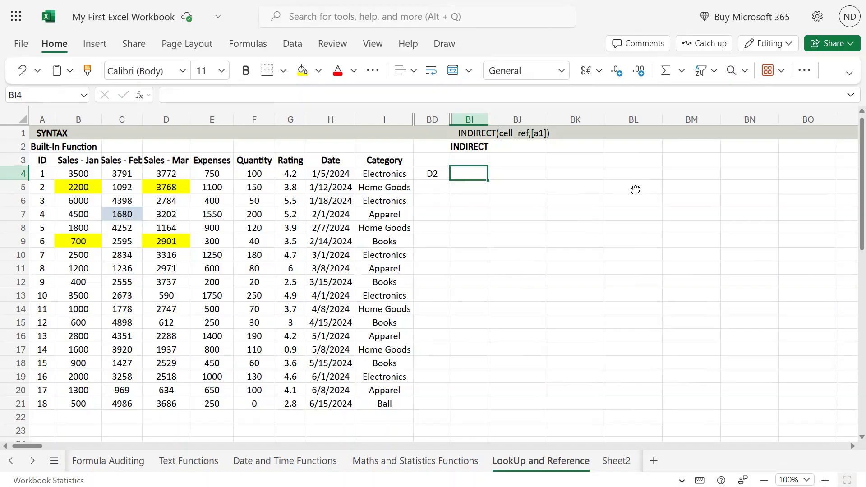
pyautogui.write('=')
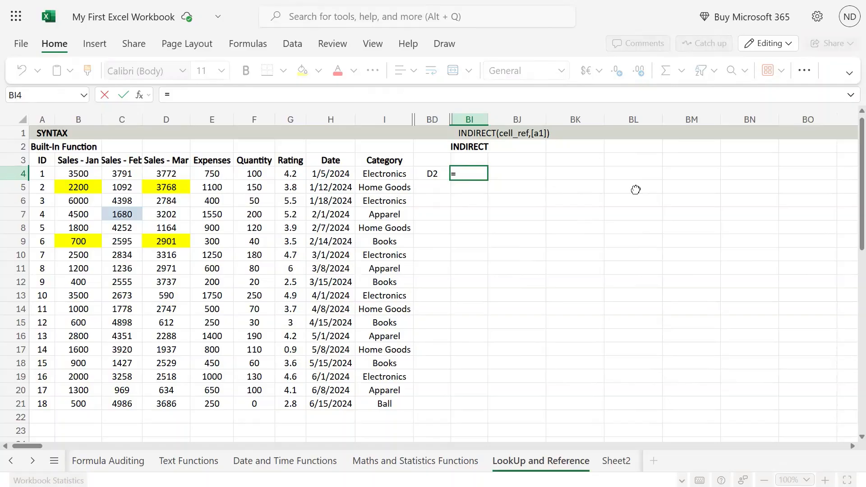
pyautogui.write('indi')
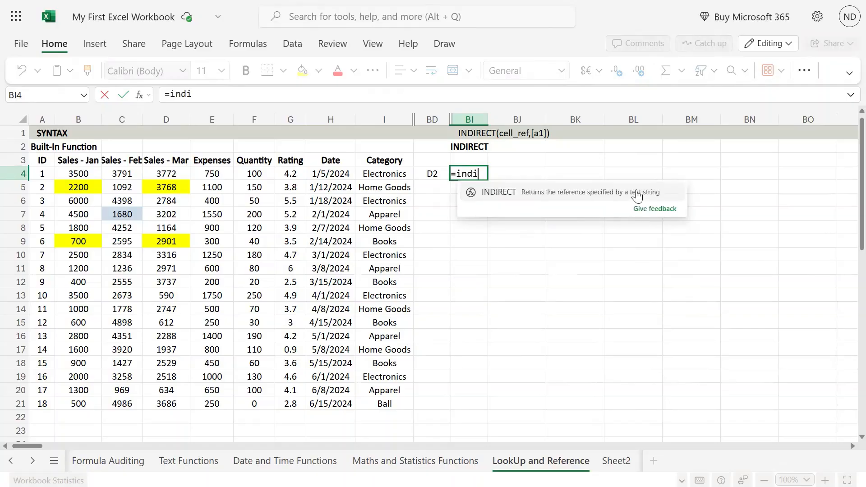
pyautogui.click(637, 195)
pyautogui.write('BD4')
pyautogui.press('Return')
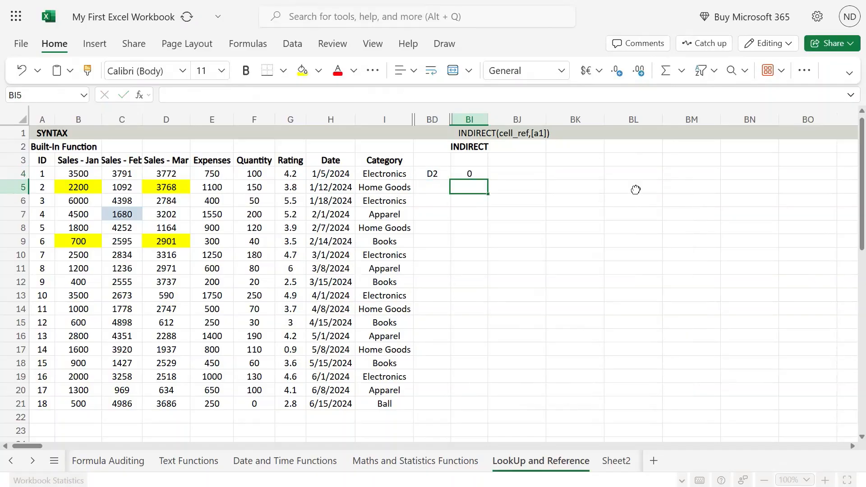
# Compare the formula in cell BI4 with the reference text in cell BD4, leaving both as they are
pyautogui.press('Up')
pyautogui.press('F2')
pyautogui.press('Escape')
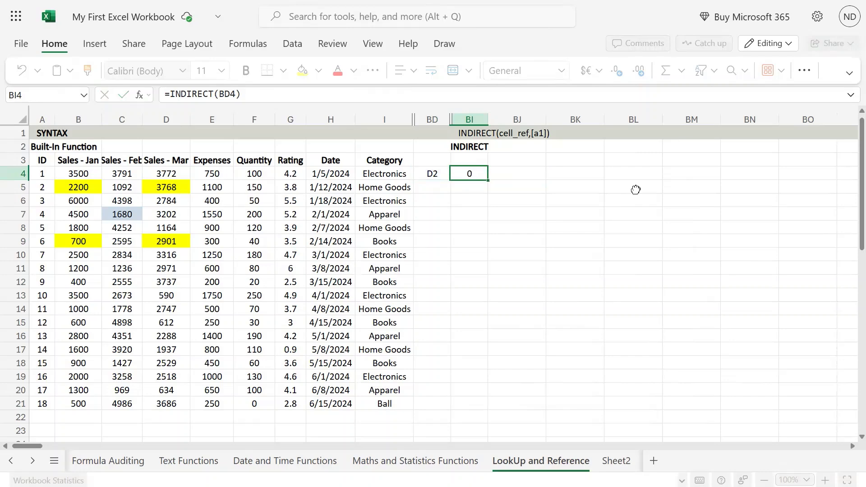
pyautogui.press('Left')
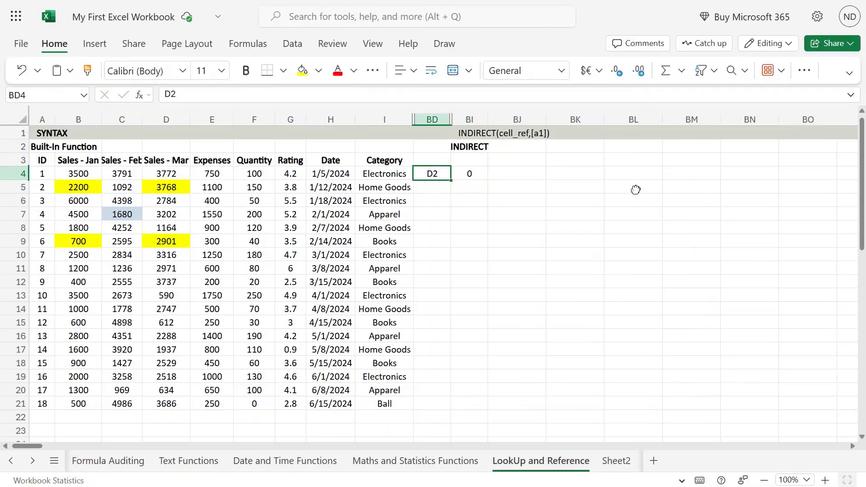
pyautogui.press('Right')
pyautogui.press('F2')
pyautogui.press('Escape')
pyautogui.press('Left')
pyautogui.press('Left')
pyautogui.press('Left')
pyautogui.press('Right')
pyautogui.press('Right')
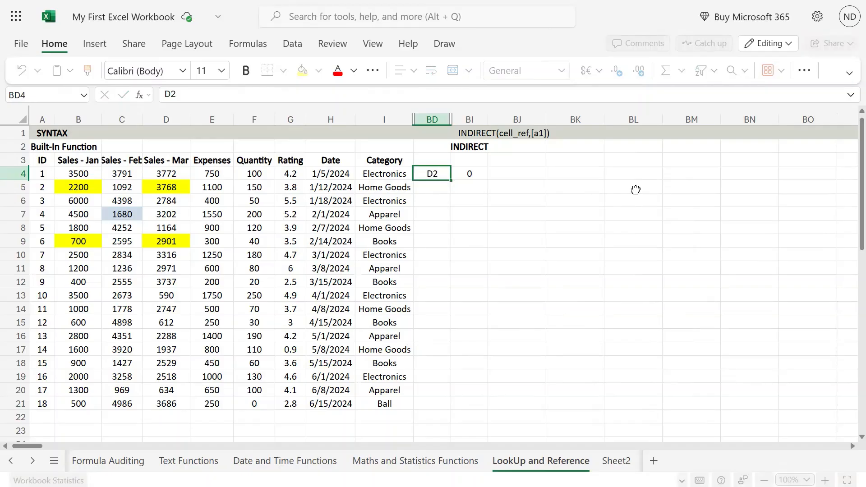
pyautogui.press('Right')
pyautogui.press('F2')
pyautogui.press('Escape')
# Examine the cells around D2, the address held in BD4, and return to cell BD4
pyautogui.press('Left')
pyautogui.press('Left')
pyautogui.press('Left')
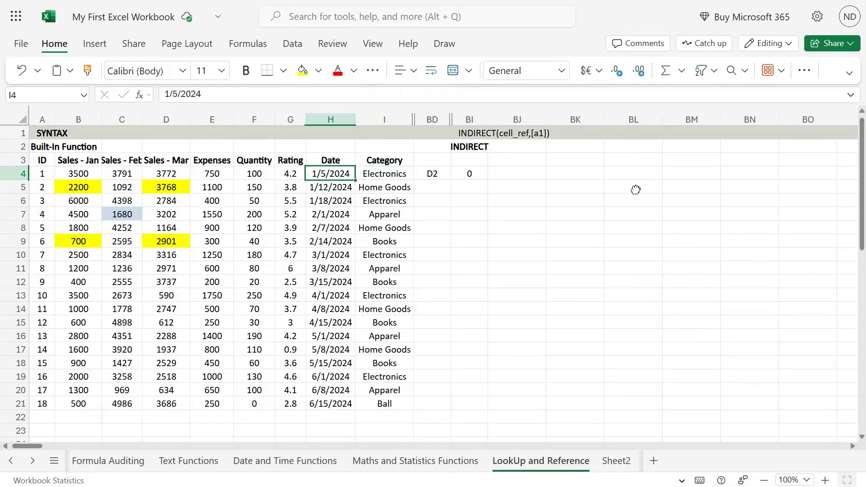
pyautogui.press('Left')
pyautogui.press('Left')
pyautogui.press('Left')
pyautogui.press('Up')
pyautogui.press('Up')
pyautogui.press('Left')
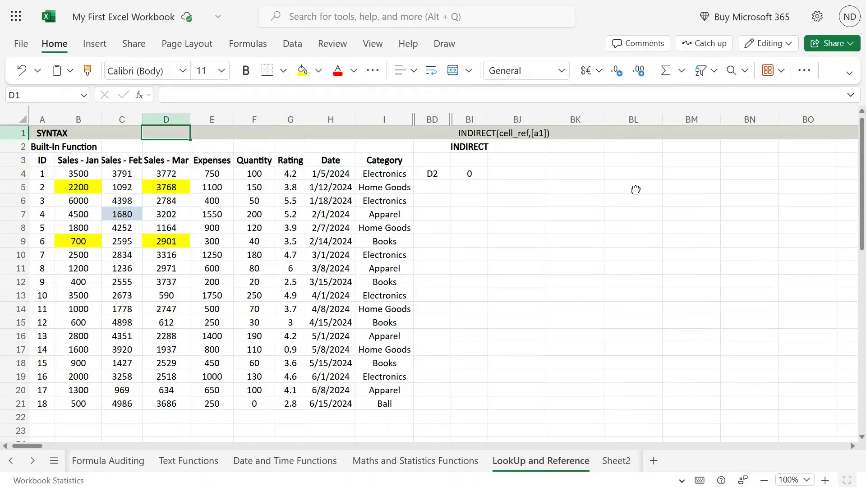
pyautogui.press('Right')
pyautogui.press('Right')
pyautogui.press('Right')
pyautogui.press('Right')
pyautogui.press('Left')
pyautogui.press('Left')
pyautogui.press('Left')
pyautogui.press('Left')
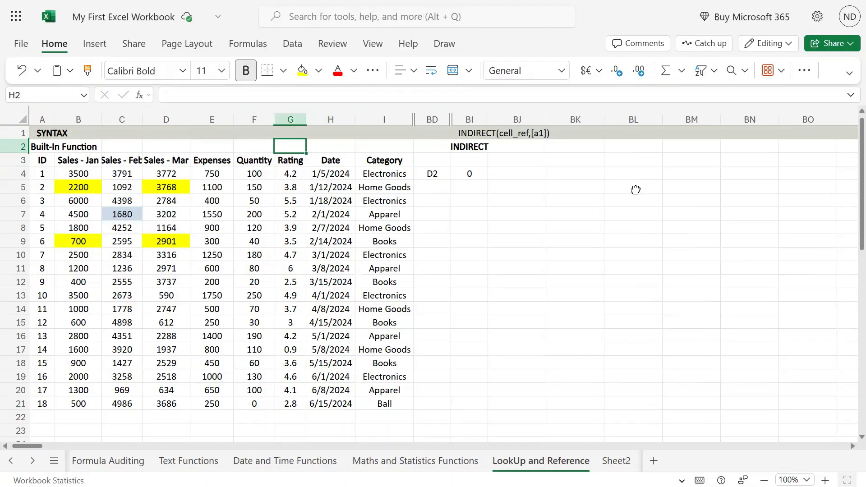
pyautogui.press('Right')
pyautogui.press('Right')
pyautogui.press('Right')
pyautogui.press('Right')
pyautogui.press('Right')
pyautogui.press('Right')
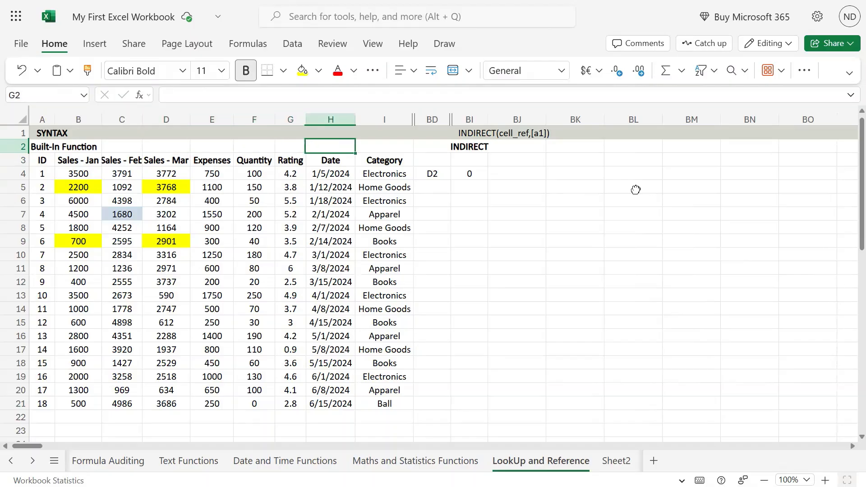
pyautogui.press('Down')
pyautogui.press('Down')
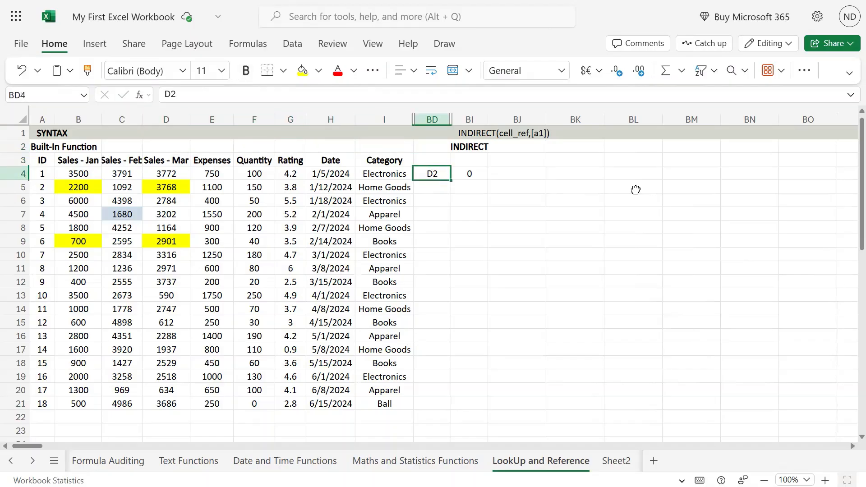
# Look through the sales data for a filled cell to reference, stopping at B8 in the Sales - Jan column
pyautogui.press('Left')
pyautogui.press('Left')
pyautogui.press('Left')
pyautogui.press('Left')
pyautogui.press('Left')
pyautogui.press('Left')
pyautogui.press('Down')
pyautogui.press('Down')
pyautogui.press('Down')
pyautogui.press('Left')
pyautogui.press('Left')
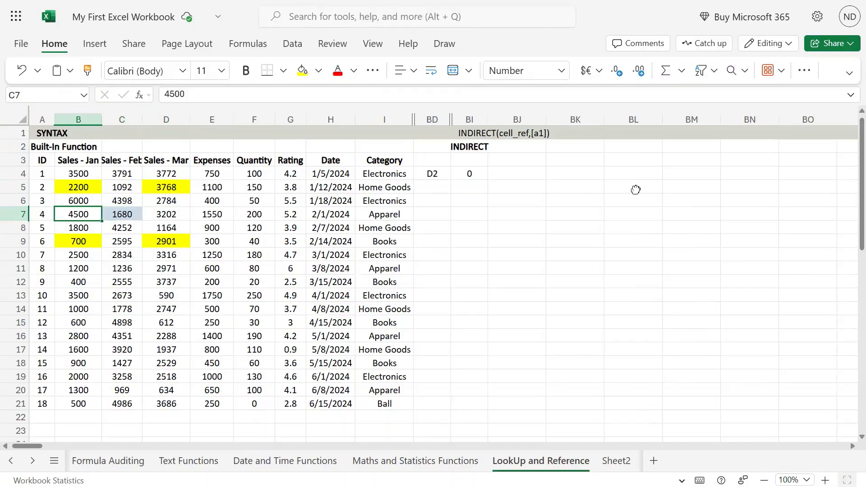
pyautogui.press('Down')
pyautogui.press('Left')
pyautogui.press('Right')
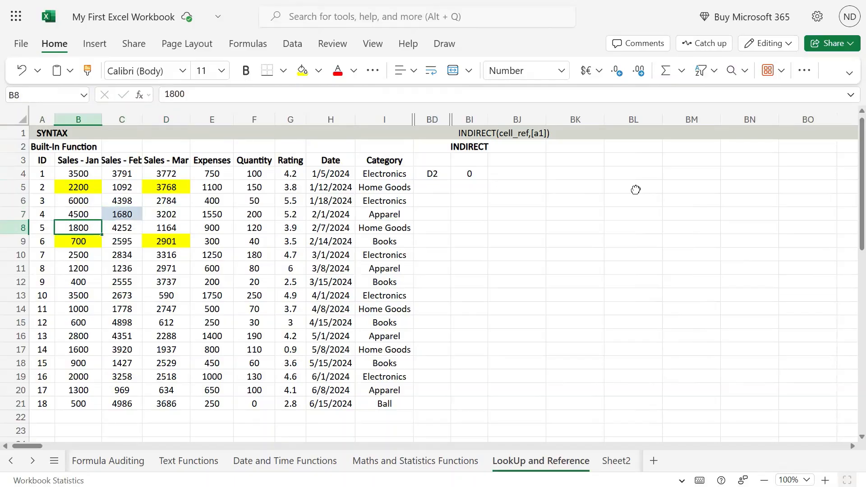
# Replace the reference text in cell BD4 with B8
pyautogui.press('Right')
pyautogui.press('Right')
pyautogui.press('Right')
pyautogui.press('Right')
pyautogui.press('Right')
pyautogui.press('Right')
pyautogui.press('Right')
pyautogui.press('Right')
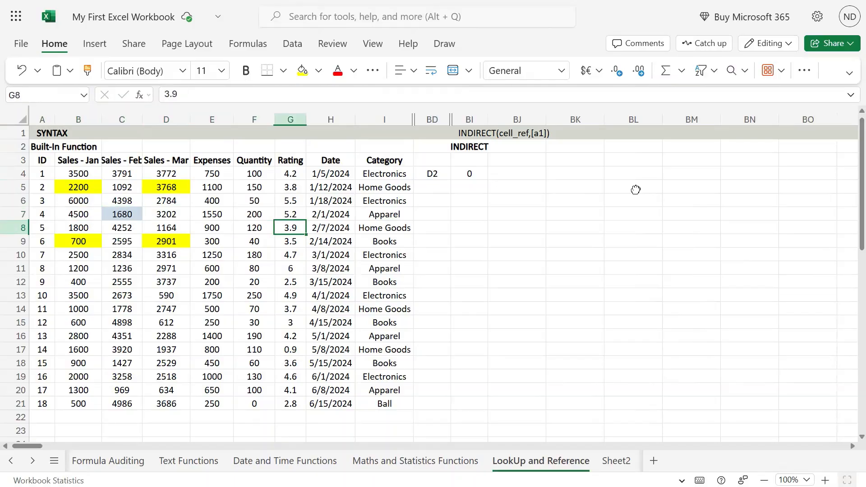
pyautogui.press('Up')
pyautogui.press('Up')
pyautogui.press('Up')
pyautogui.press('Up')
pyautogui.write('B8')
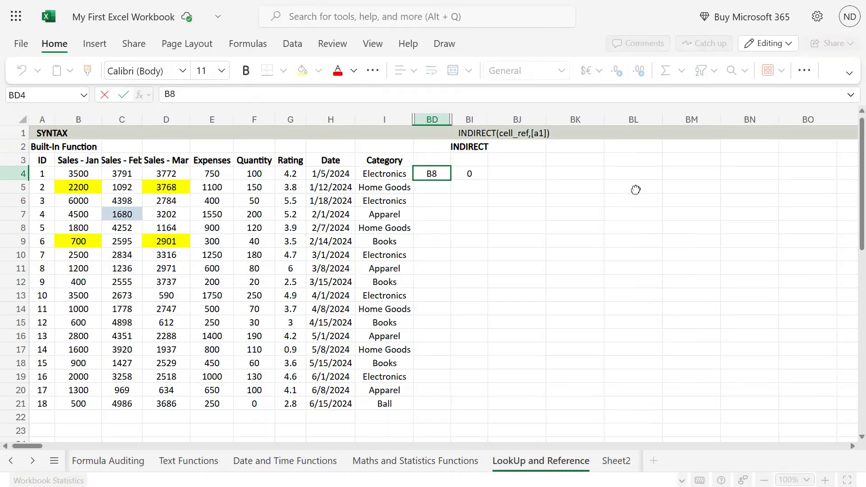
pyautogui.press('Return')
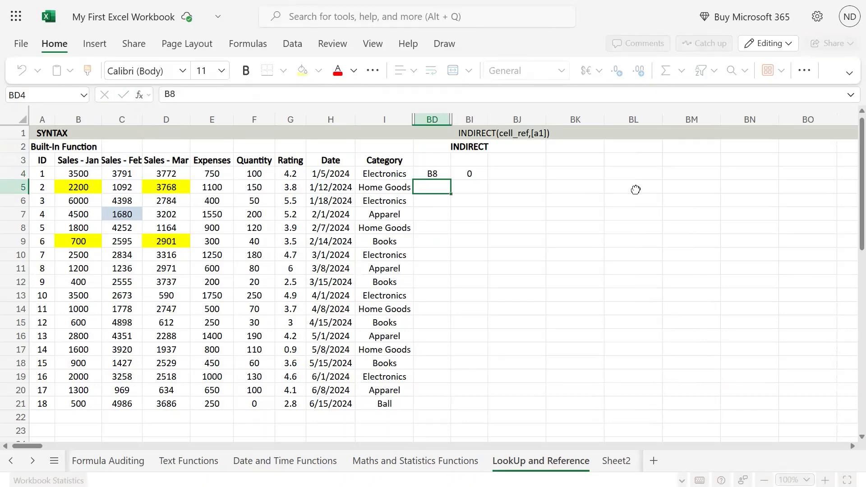
# Inspect the BD4 argument of the INDIRECT formula in BI4 and the text in BD4, finishing on BI4
pyautogui.press('Up')
pyautogui.press('Right')
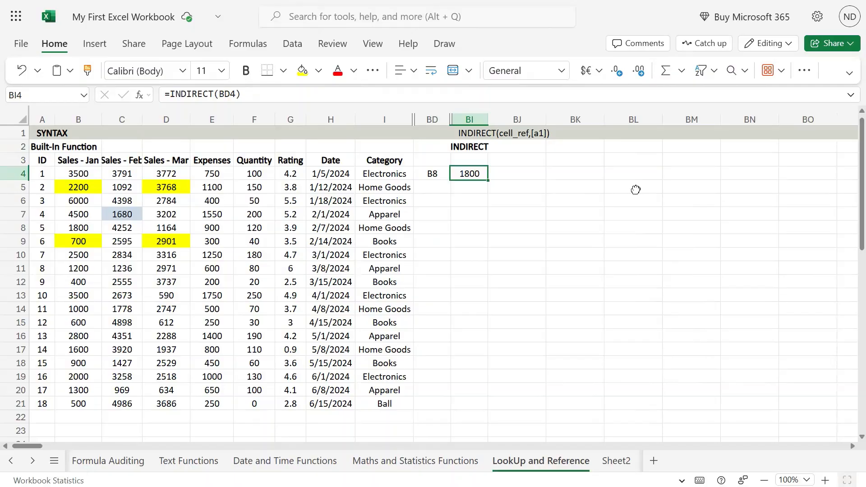
pyautogui.press('F2')
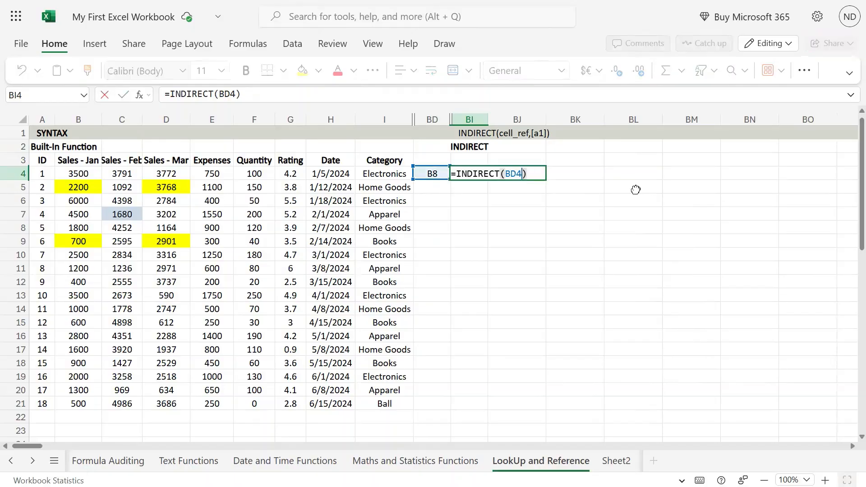
pyautogui.press('Left')
pyautogui.hotkey('shift', 'Left')
pyautogui.hotkey('shift', 'Left')
pyautogui.hotkey('shift', 'Left')
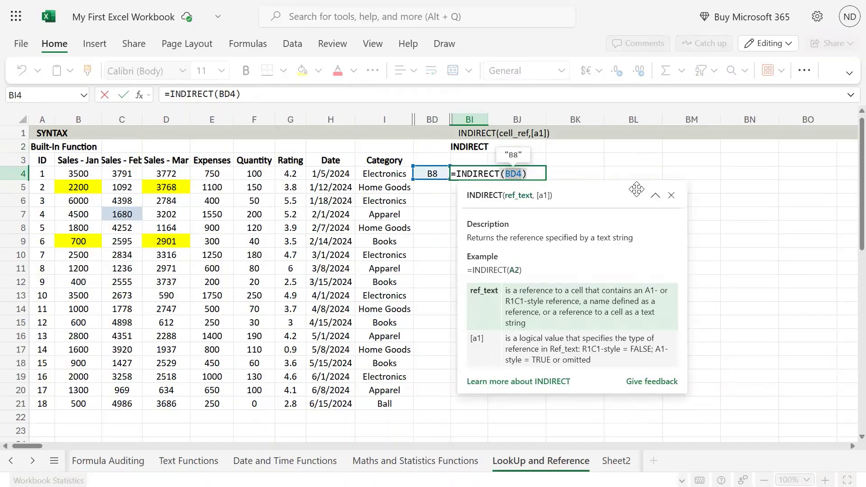
pyautogui.press('Return')
pyautogui.press('Up')
pyautogui.press('Left')
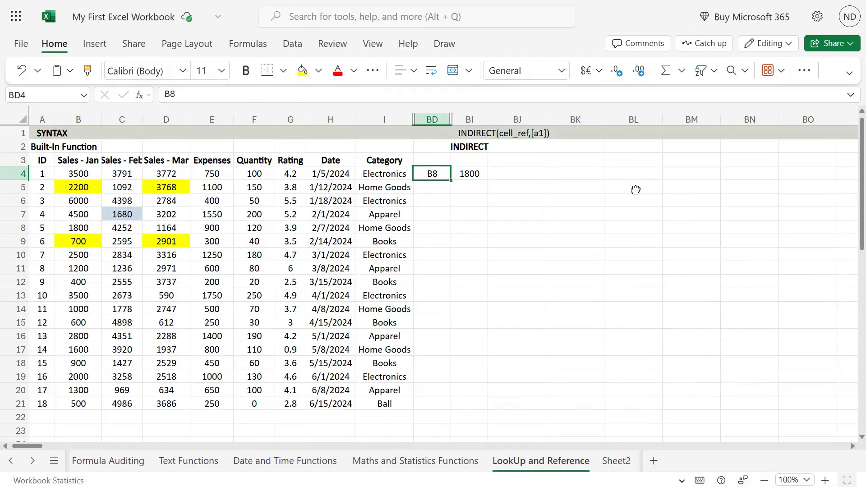
pyautogui.press('Right')
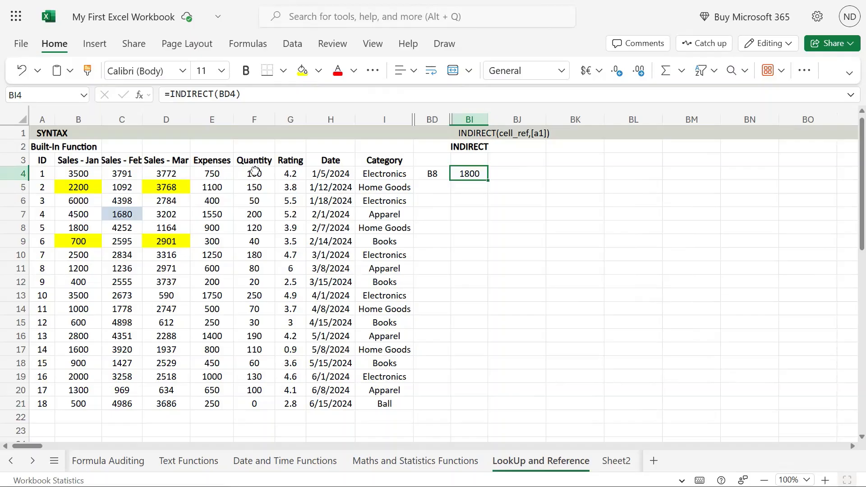
# Name the Quantity values in F4:F21 as the range Quantity, then select those cells again
pyautogui.moveTo(255, 171); pyautogui.dragTo(255, 402)
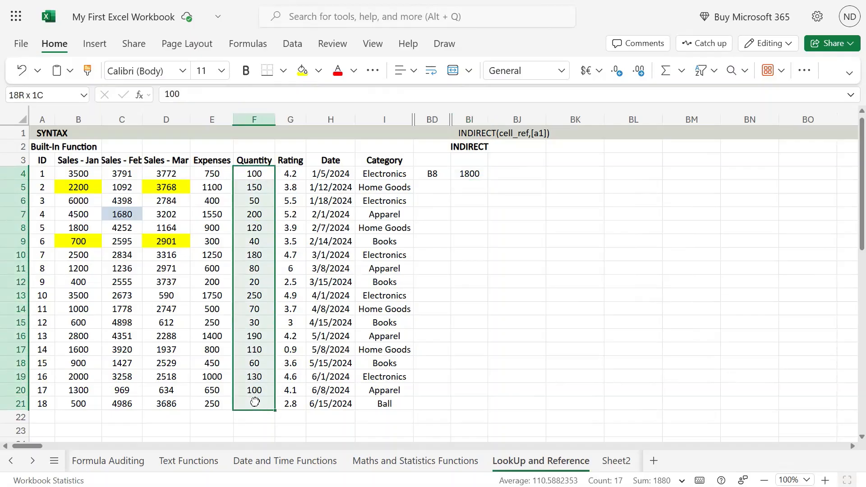
pyautogui.click(52, 94)
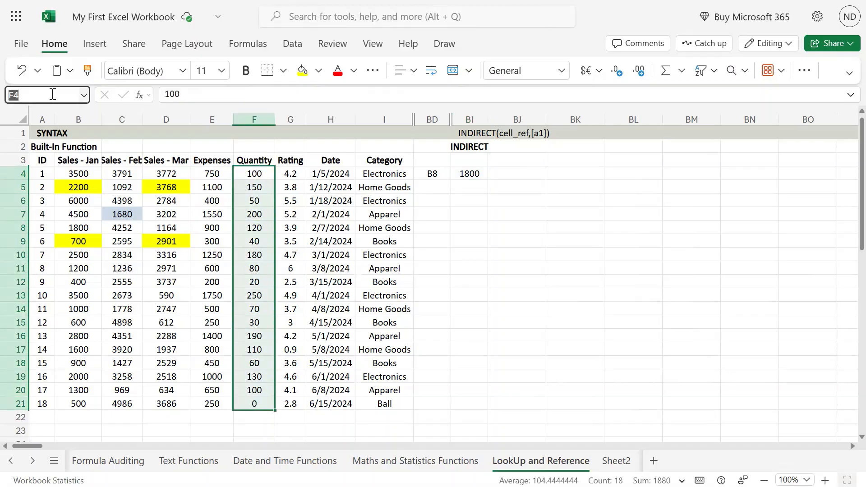
pyautogui.write('Quanm')
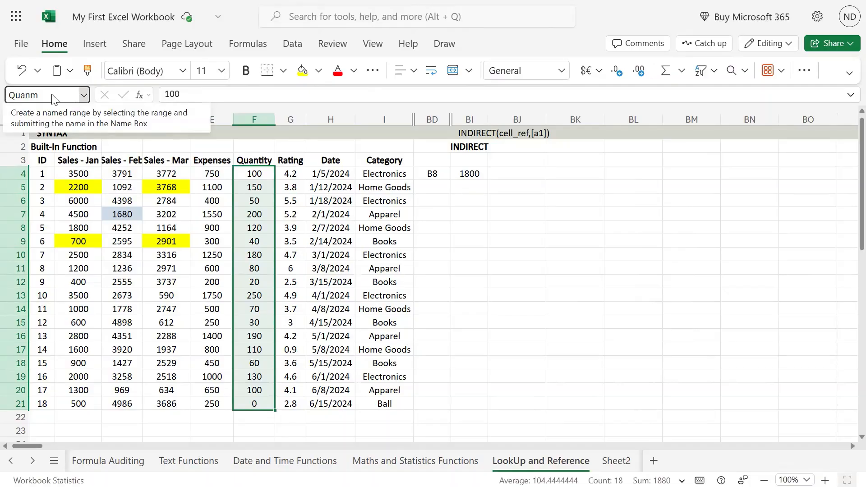
pyautogui.press('BackSpace')
pyautogui.press('BackSpace')
pyautogui.write('ntity')
pyautogui.press('Return')
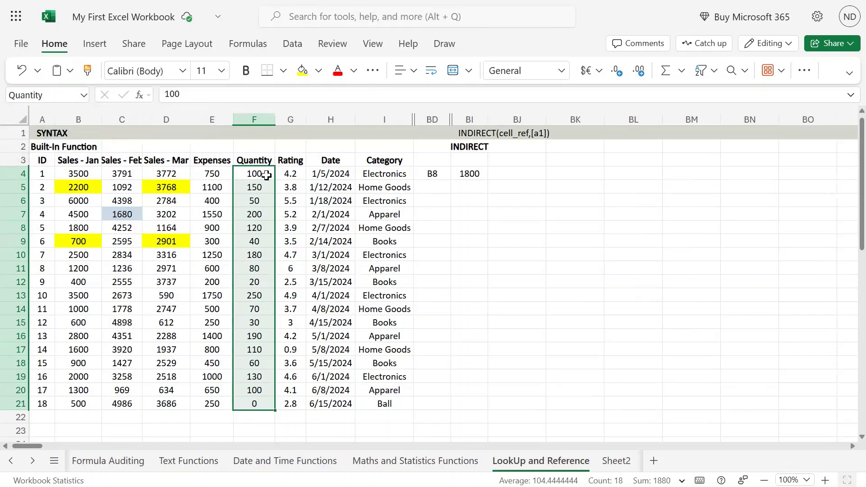
pyautogui.moveTo(256, 173); pyautogui.dragTo(251, 399)
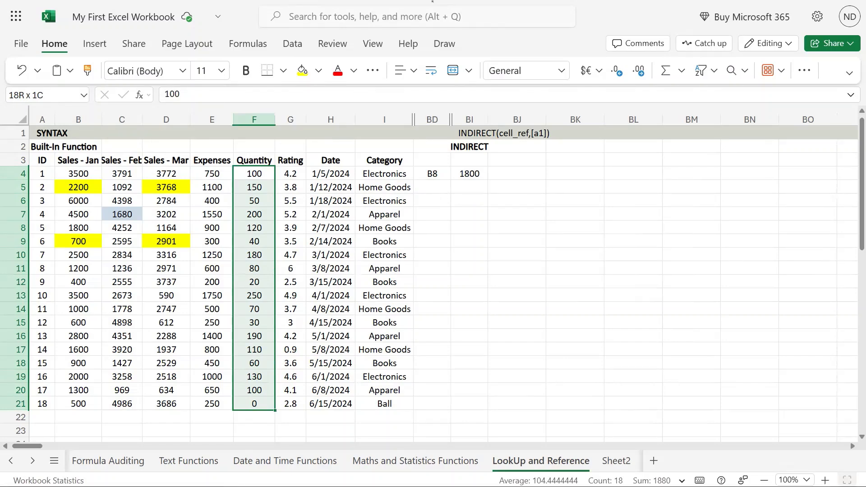
# Enter =INDIRECT(F3) in cell BI6, pointing the argument at the Quantity header
pyautogui.click(468, 199)
pyautogui.write('=')
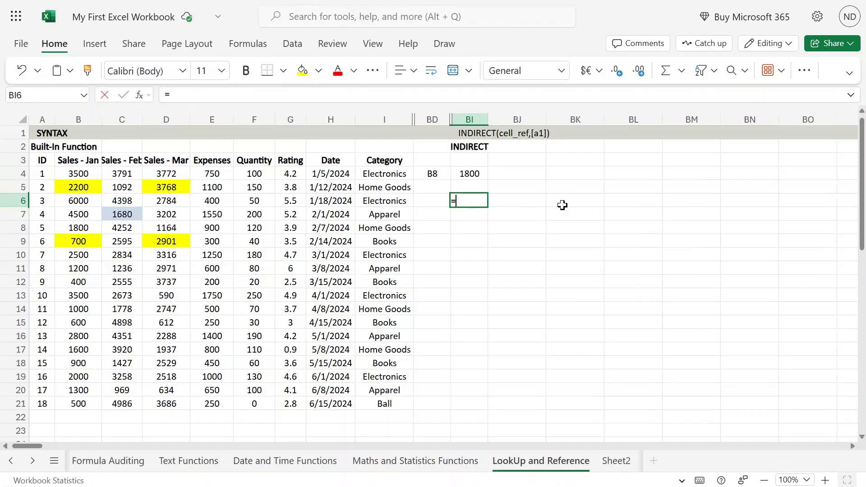
pyautogui.write('ind')
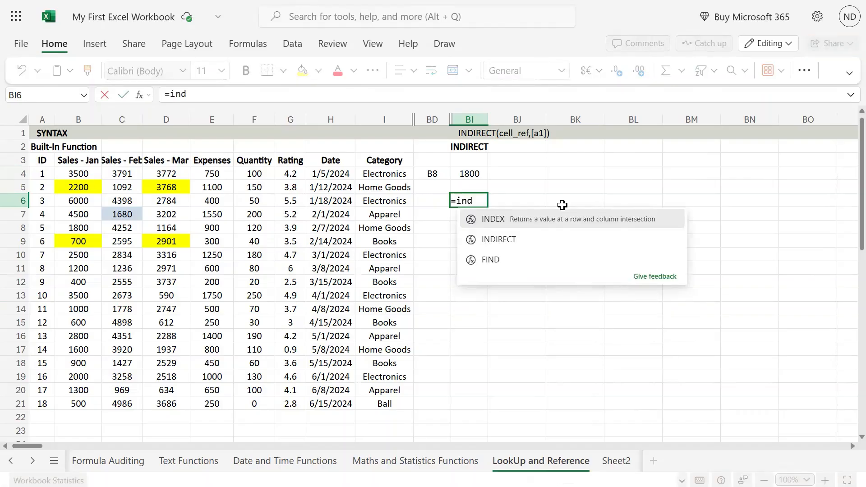
pyautogui.press('Down')
pyautogui.press('Tab')
pyautogui.press('Left')
pyautogui.press('Left')
pyautogui.press('Up')
pyautogui.press('Up')
pyautogui.press('Left')
pyautogui.press('Left')
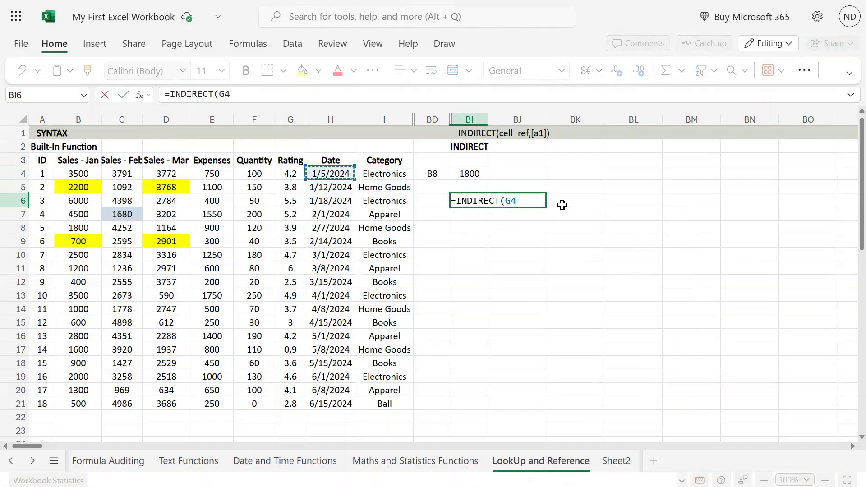
pyautogui.press('Left')
pyautogui.press('Up')
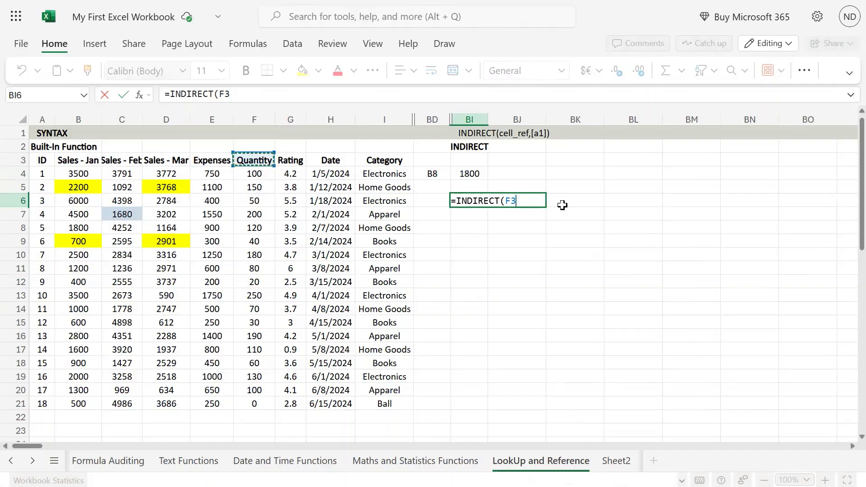
pyautogui.write(')')
pyautogui.press('Return')
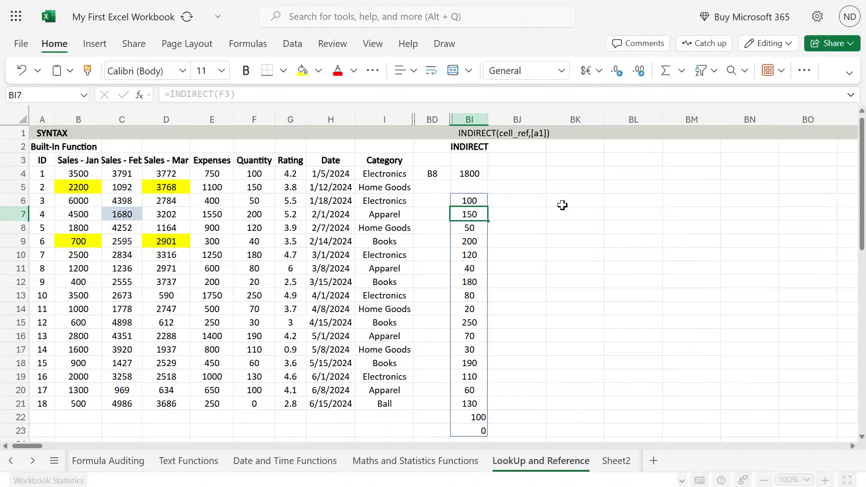
# Wrap the INDIRECT formula in BI6 in a SUM function, making it =SUM(INDIRECT(F3))
pyautogui.press('Up')
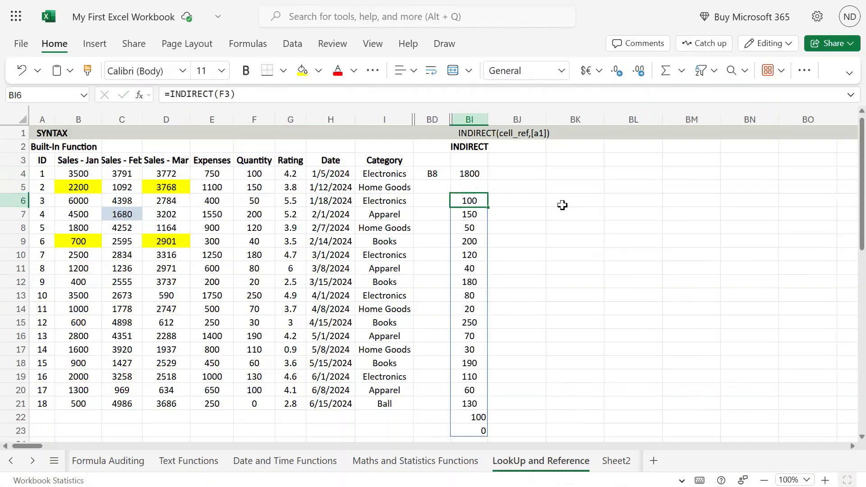
pyautogui.press('F2')
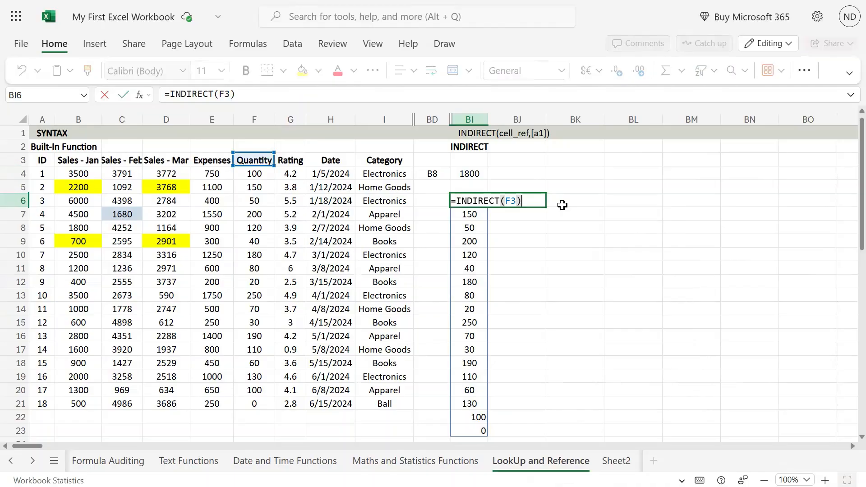
pyautogui.press('Left')
pyautogui.press('Left')
pyautogui.press('Left')
pyautogui.press('Left')
pyautogui.press('Left')
pyautogui.press('Left')
pyautogui.press('Left')
pyautogui.press('Left')
pyautogui.press('Left')
pyautogui.press('Left')
pyautogui.press('Left')
pyautogui.press('Left')
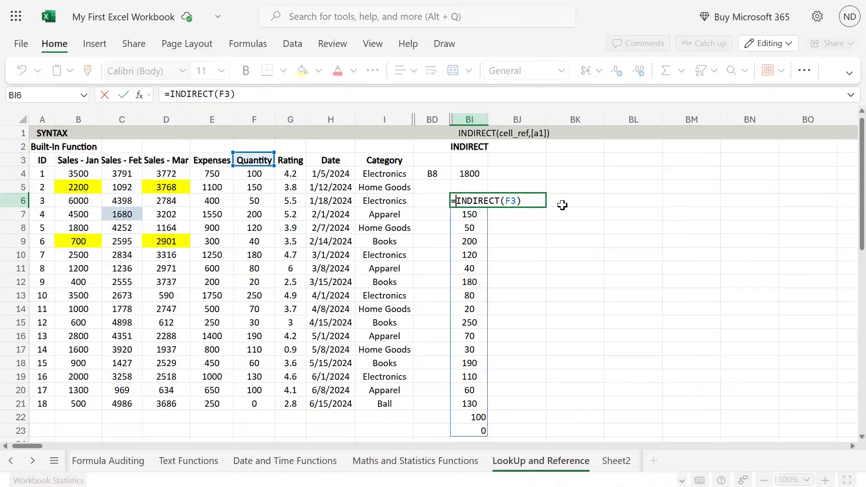
pyautogui.write('sum(')
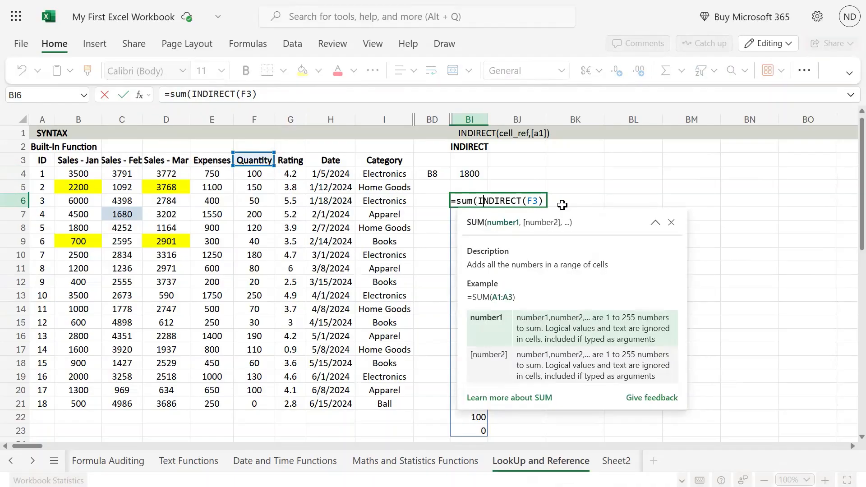
pyautogui.press('End')
pyautogui.write(')')
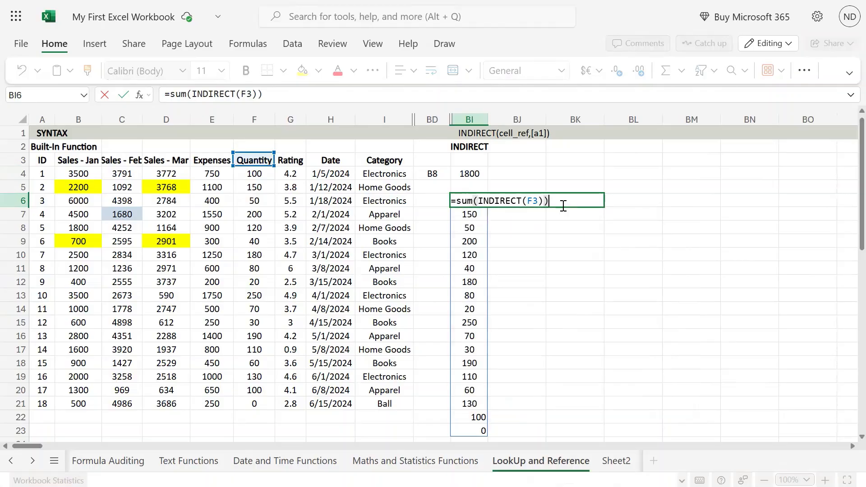
# Highlight the nested INDIRECT(F3) part of the SUM formula in BI6 and commit the formula
pyautogui.hotkey('shift', 'Left')
pyautogui.hotkey('shift', 'Left')
pyautogui.hotkey('shift', 'Left')
pyautogui.hotkey('shift', 'Left')
pyautogui.hotkey('shift', 'Left')
pyautogui.hotkey('shift', 'Left')
pyautogui.hotkey('shift', 'Left')
pyautogui.hotkey('shift', 'Left')
pyautogui.hotkey('shift', 'Left')
pyautogui.hotkey('shift', 'Left')
pyautogui.hotkey('shift', 'Left')
pyautogui.hotkey('shift', 'Left')
pyautogui.hotkey('shift', 'Left')
pyautogui.hotkey('shift', 'Left')
pyautogui.hotkey('shift', 'Left')
pyautogui.hotkey('shift', 'Left')
pyautogui.hotkey('shift', 'Left')
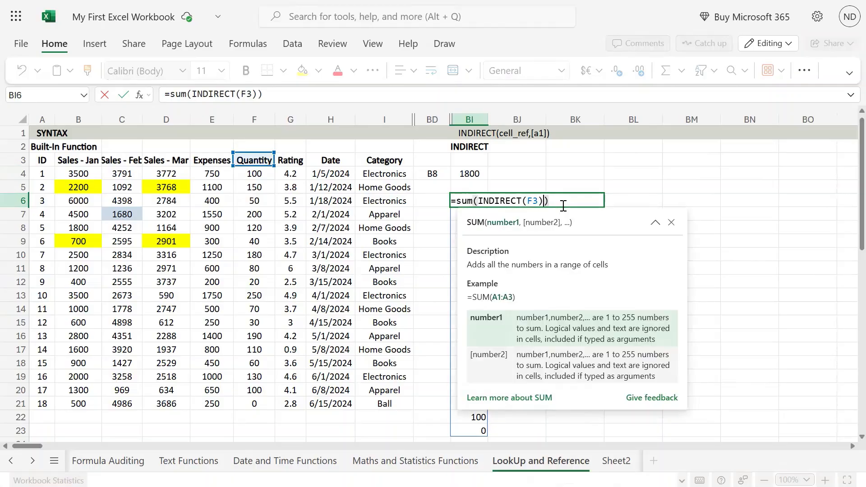
pyautogui.hotkey('shift', 'Right')
pyautogui.hotkey('shift', 'Right')
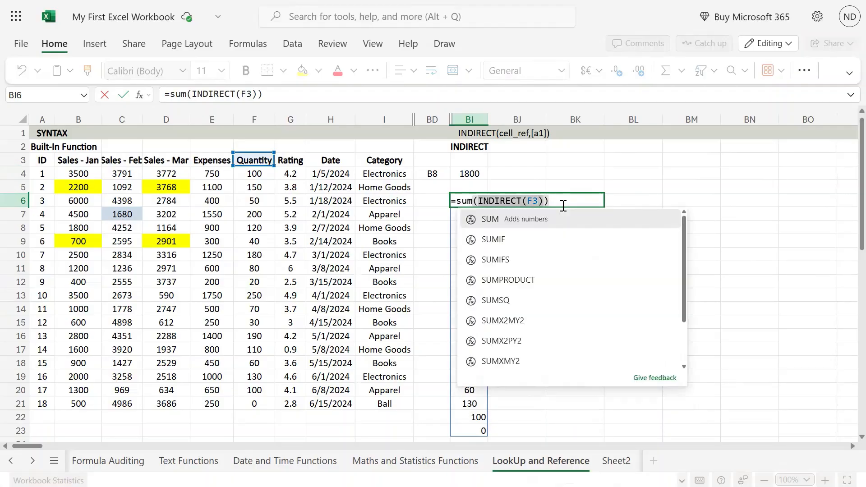
pyautogui.press('Return')
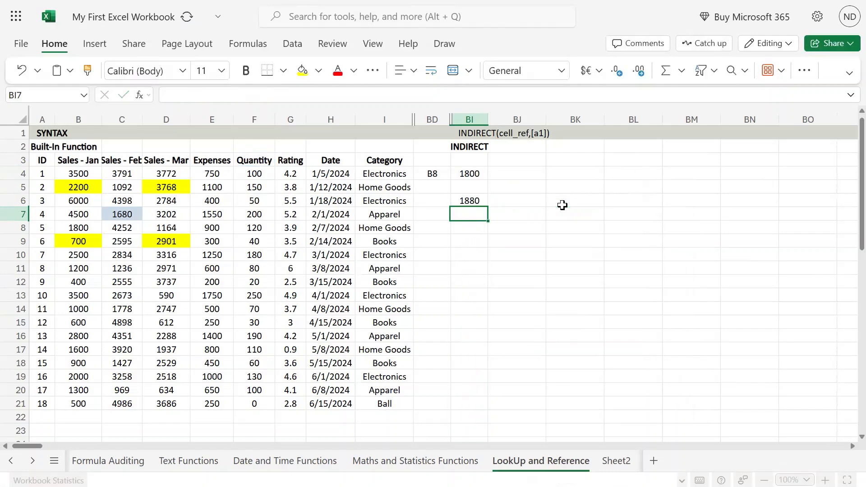
# Check the BI6 result against the sum of the Quantity values in F4:F21, ending at F21
pyautogui.press('Up')
pyautogui.press('Left')
pyautogui.press('Left')
pyautogui.press('Right')
pyautogui.press('Right')
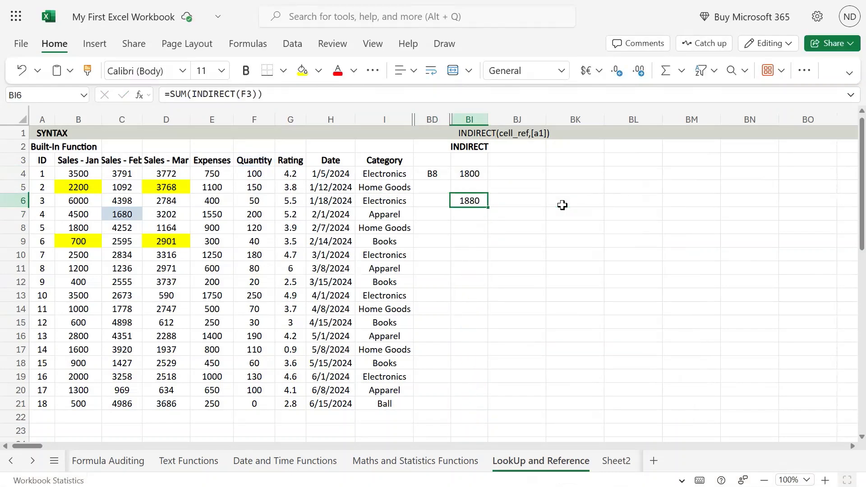
pyautogui.press('Left')
pyautogui.press('Left')
pyautogui.press('Left')
pyautogui.press('Left')
pyautogui.press('Left')
pyautogui.press('Up')
pyautogui.press('Up')
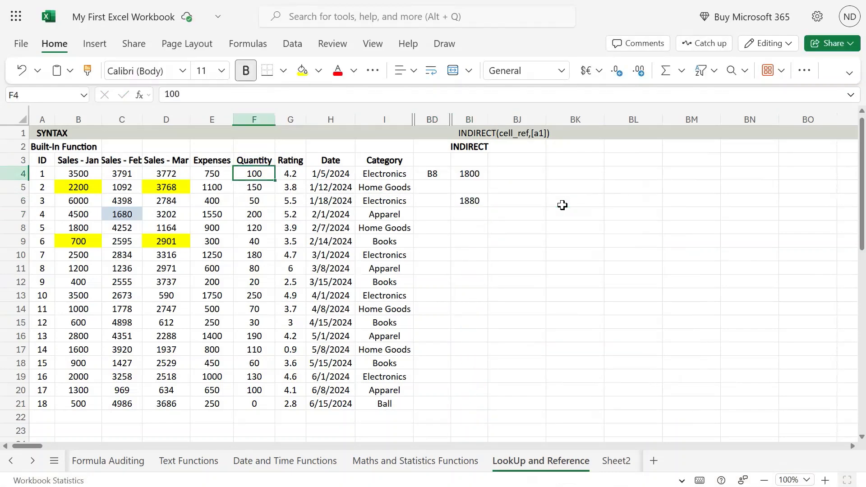
pyautogui.hotkey('ctrl', 'shift', 'Down')
pyautogui.hotkey('ctrl', 'Down')
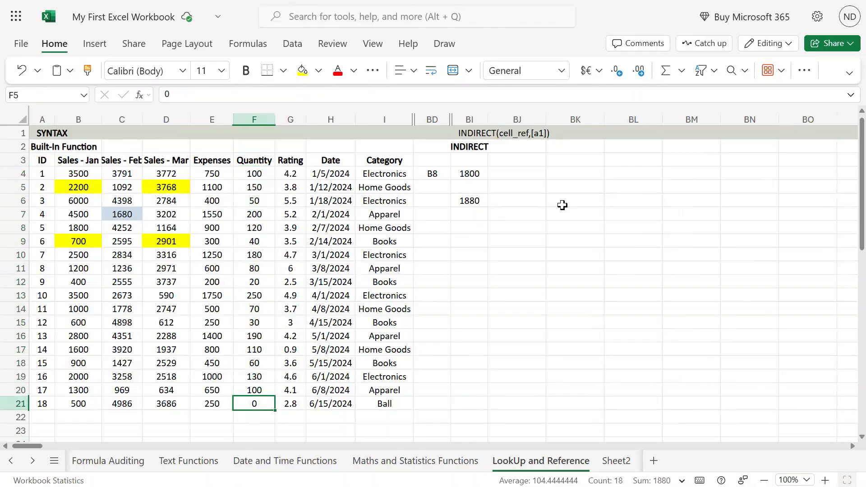
# Enter the check total =SUM(F4:F21) in cell F22 below the Quantity column
pyautogui.press('Down')
pyautogui.write('=sum(')
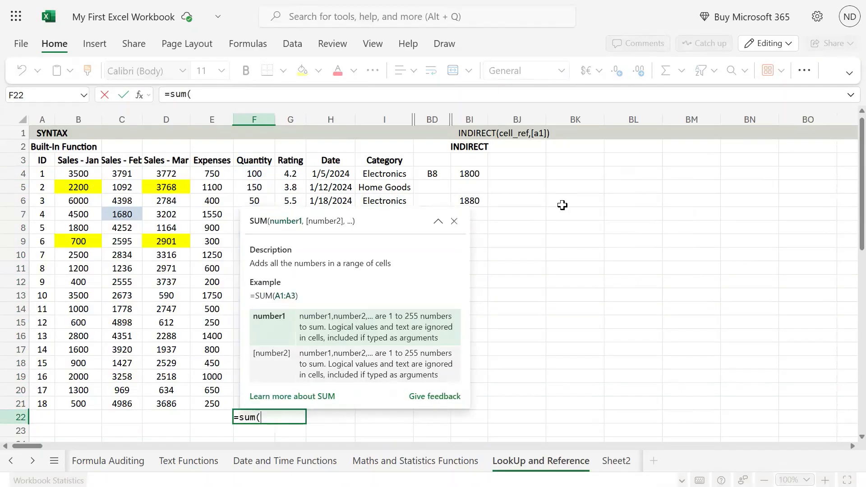
pyautogui.press('Up')
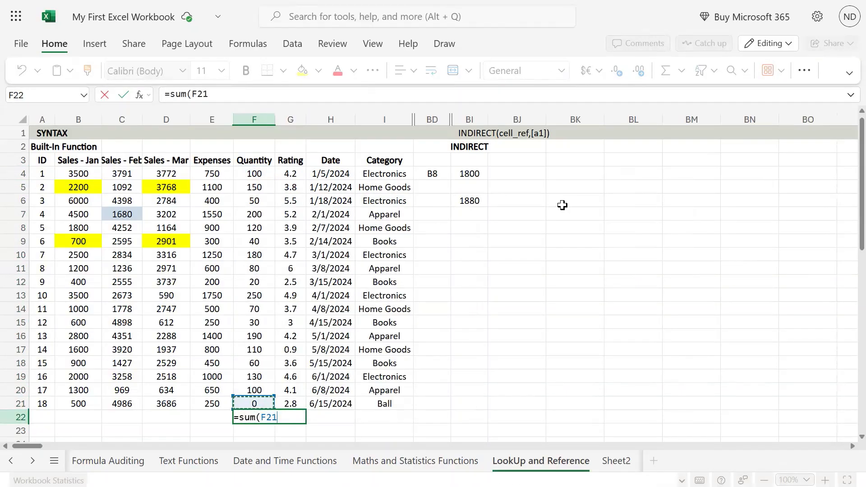
pyautogui.hotkey('ctrl', 'shift', 'Up')
pyautogui.hotkey('shift', 'Down')
pyautogui.press('Return')
pyautogui.press('Up')
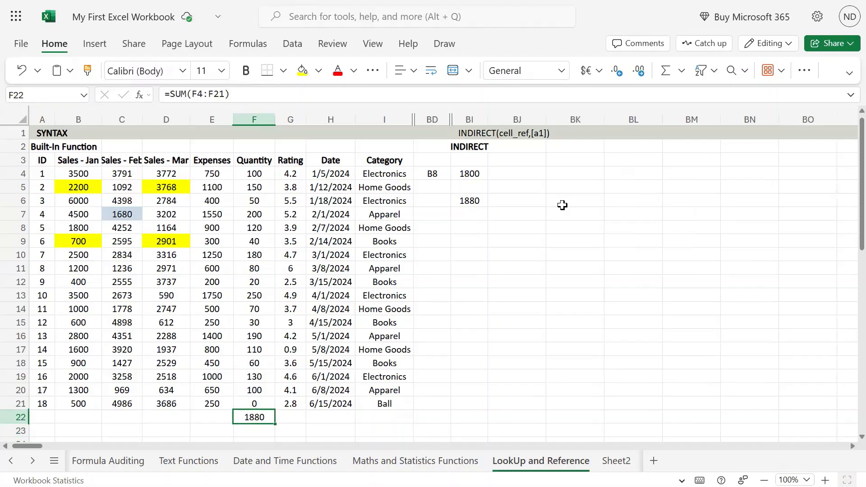
# Clear the check total from F22 and return to the SUM formula in BI6
pyautogui.press('Right')
pyautogui.press('Right')
pyautogui.press('Right')
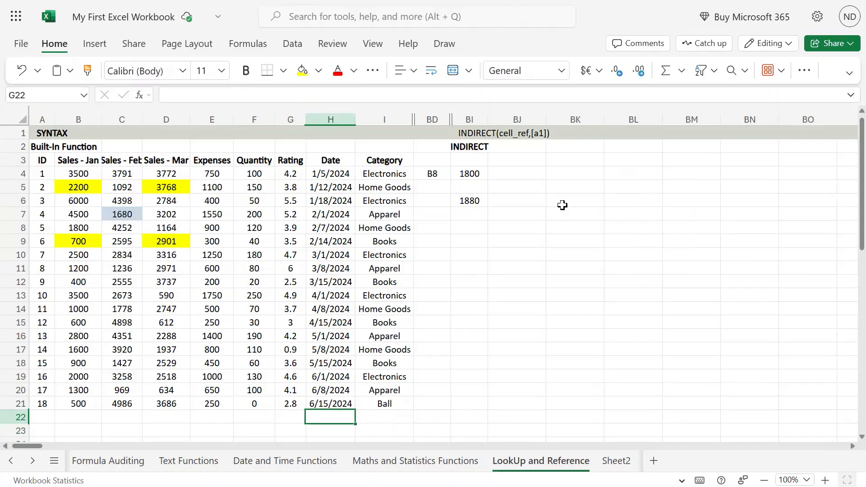
pyautogui.press('Left')
pyautogui.press('Left')
pyautogui.press('Up')
pyautogui.press('Right')
pyautogui.press('Right')
pyautogui.press('Right')
pyautogui.press('Right')
pyautogui.press('Right')
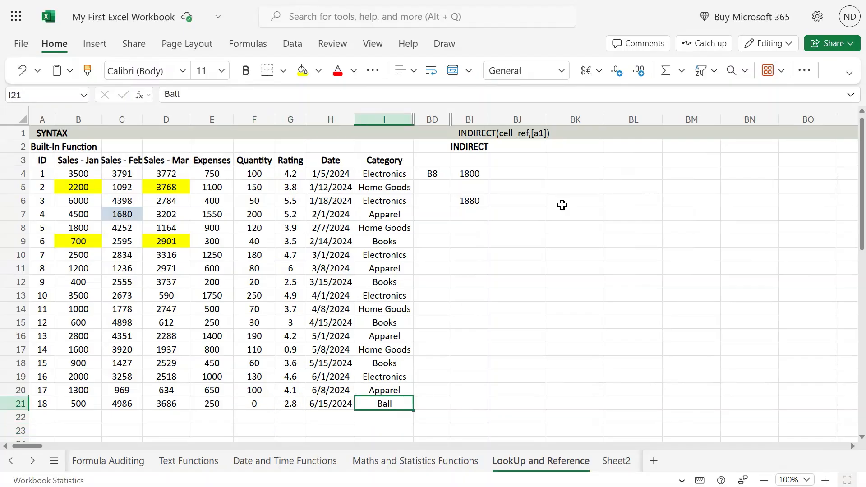
pyautogui.hotkey('ctrl', 'Up')
# Inspect the nested INDIRECT function and its F3 reference inside the BI6 formula, keeping the formula as it is
pyautogui.press('F2')
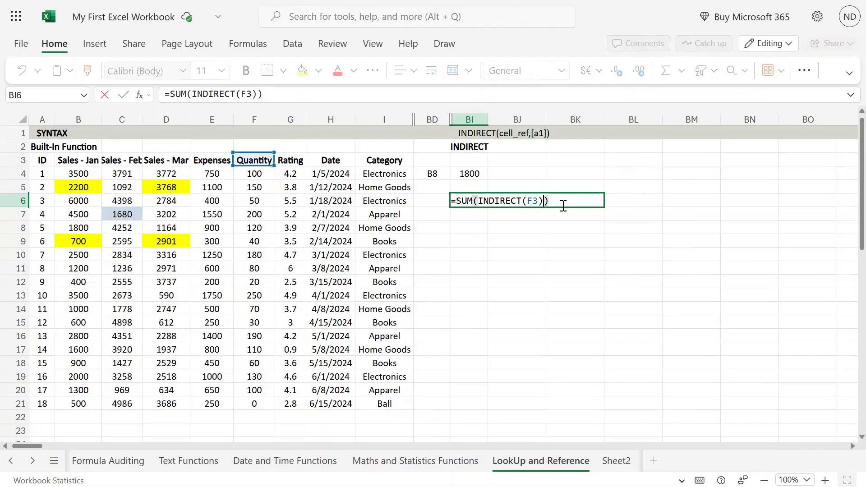
pyautogui.press('Left')
pyautogui.press('Left')
pyautogui.press('Left')
pyautogui.press('Left')
pyautogui.press('Left')
pyautogui.press('Left')
pyautogui.press('Left')
pyautogui.press('Left')
pyautogui.press('Left')
pyautogui.press('Right')
pyautogui.press('Right')
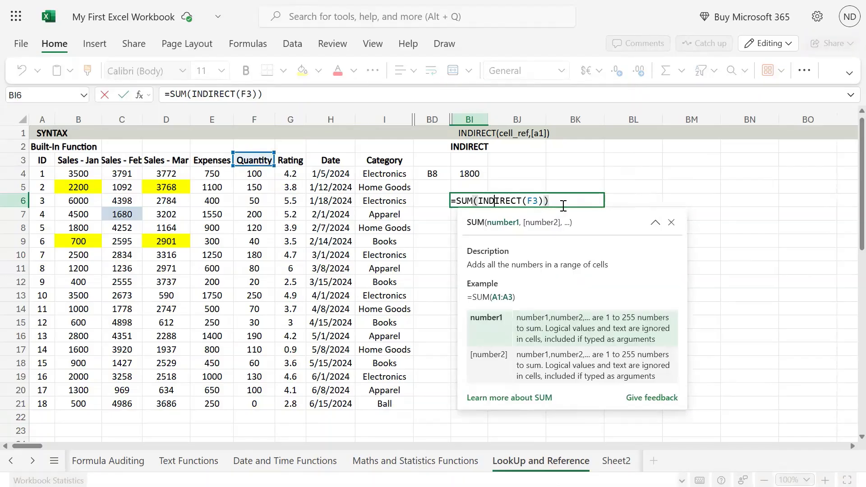
pyautogui.press('Return')
pyautogui.press('Up')
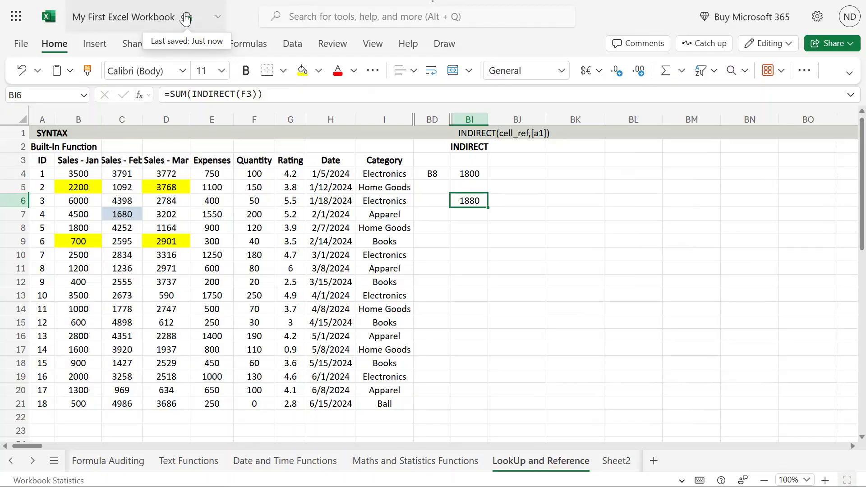
# Review the F3 reference in the BI6 formula once more and leave it without editing
pyautogui.click(468, 228)
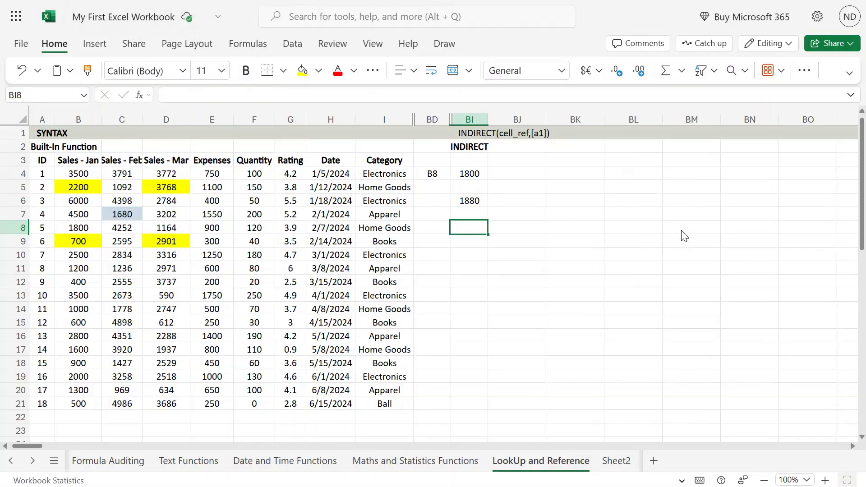
pyautogui.press('Up')
pyautogui.press('Up')
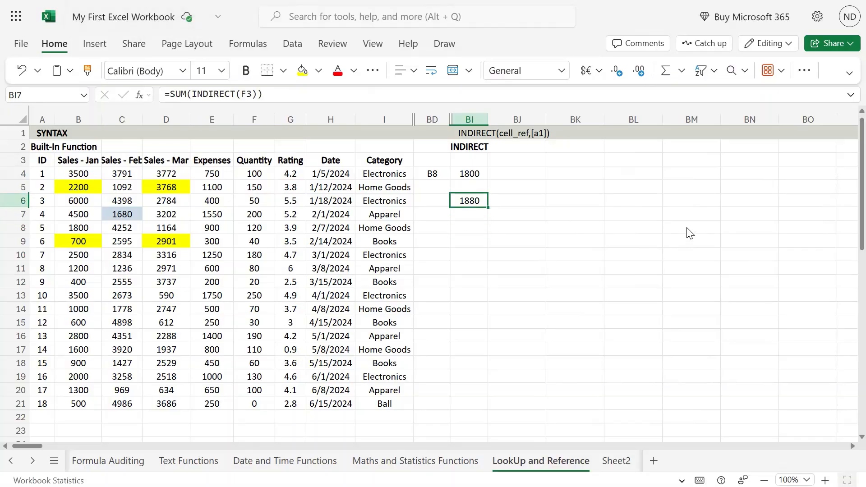
pyautogui.press('Down')
pyautogui.press('Up')
pyautogui.press('F2')
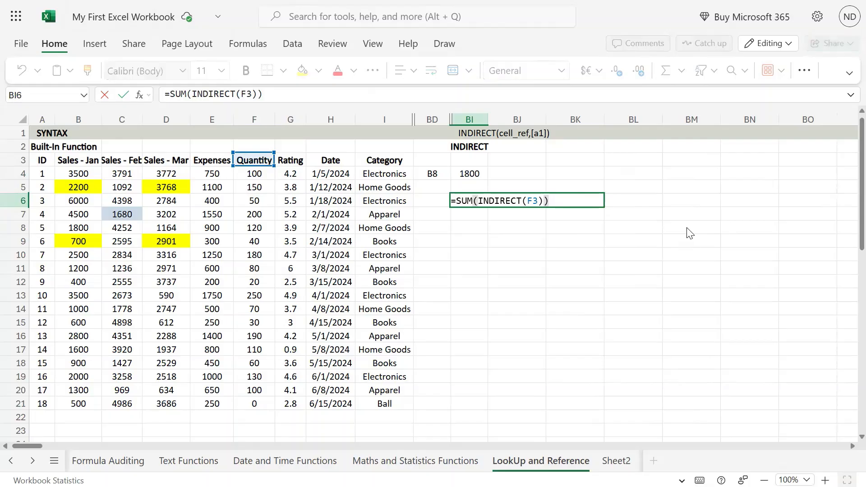
pyautogui.press('Escape')
# Copy the text of the INDIRECT formula in BI4 into cell BI5, keeping its BD4 reference
pyautogui.press('Up')
pyautogui.press('Up')
pyautogui.press('F2')
pyautogui.hotkey('shift', 'Home')
pyautogui.hotkey('ctrl', 'c')
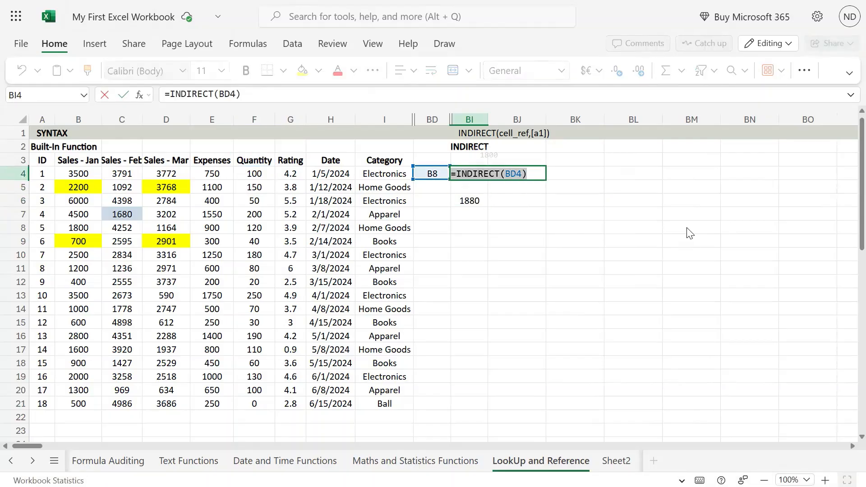
pyautogui.press('Return')
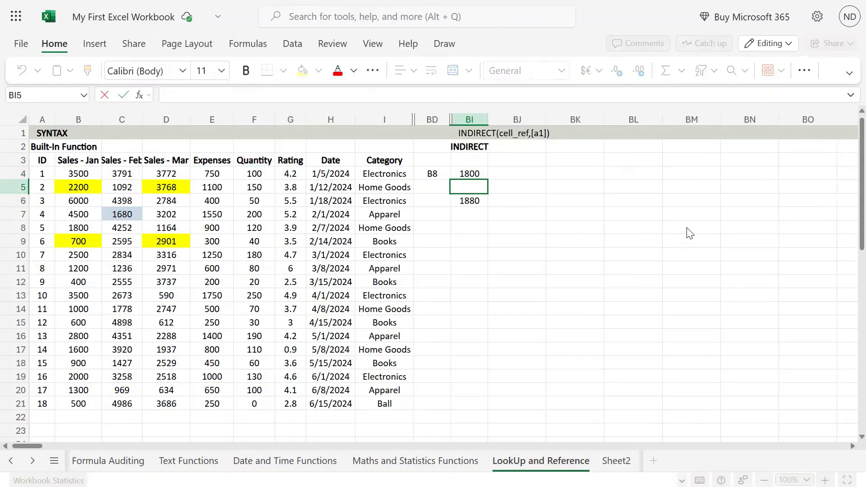
pyautogui.press('F2')
pyautogui.hotkey('ctrl', 'v')
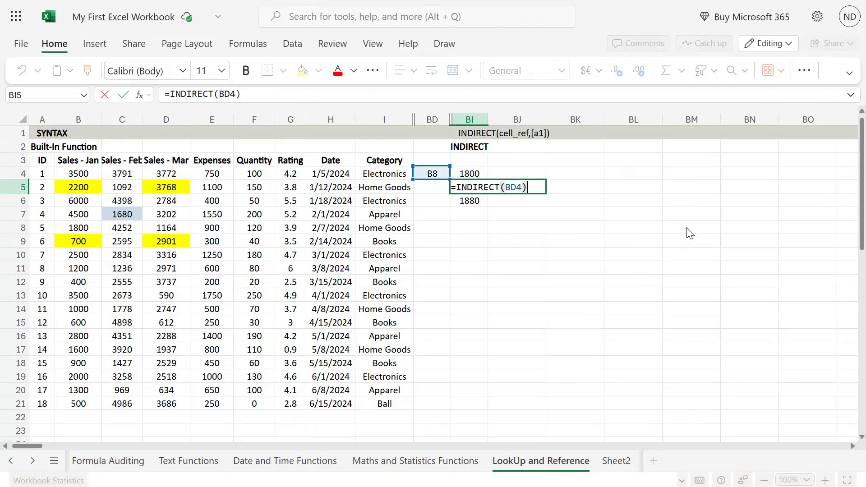
# Add TRUE as the second argument so that BI5 holds =INDIRECT(BD4,TRUE), and select the cell again
pyautogui.write(',t')
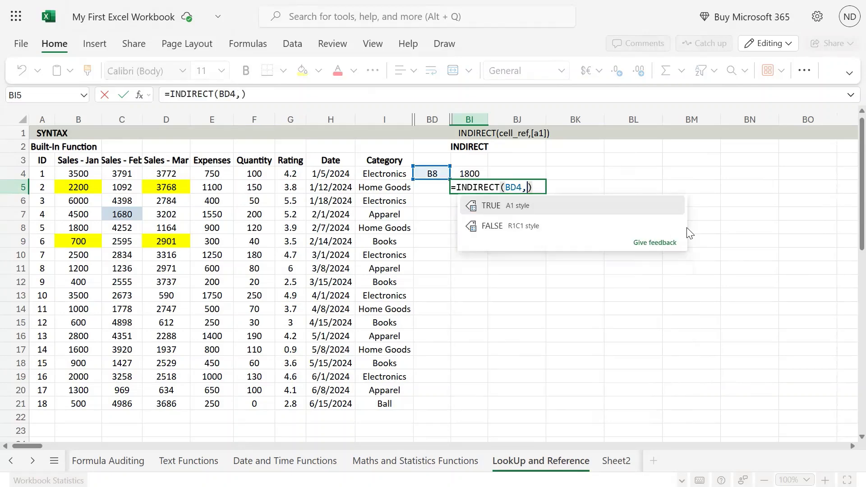
pyautogui.write('rue')
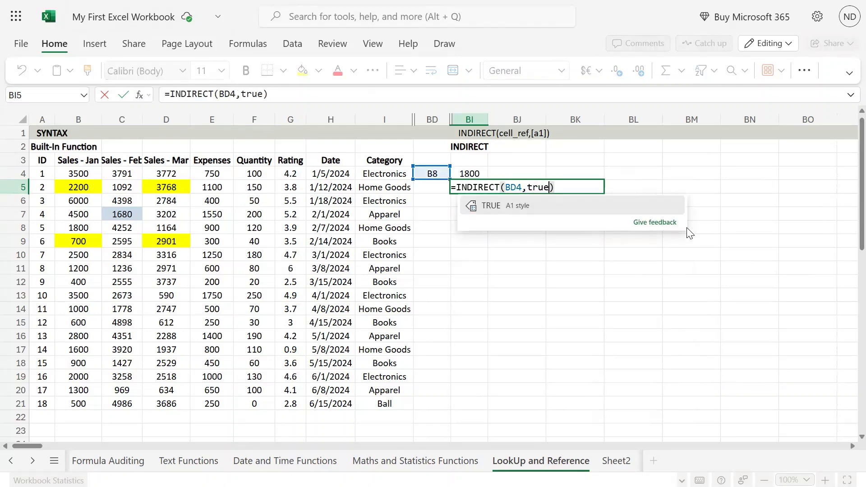
pyautogui.press('Tab')
pyautogui.press('Return')
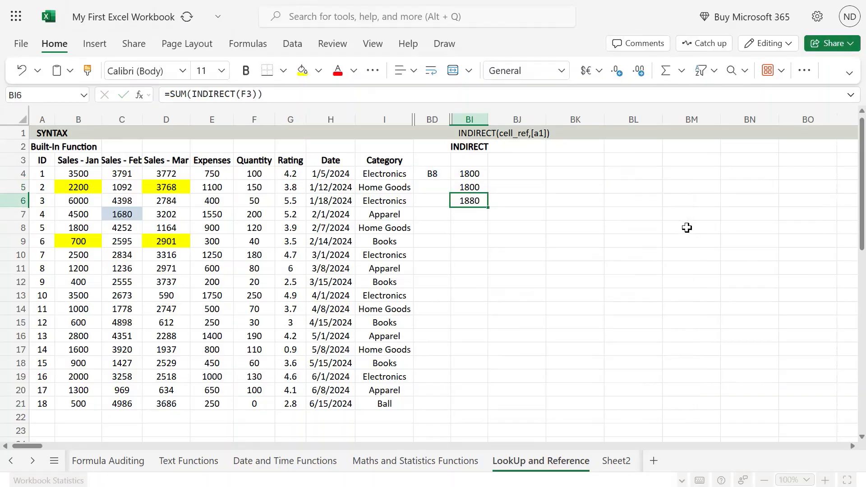
pyautogui.press('Up')
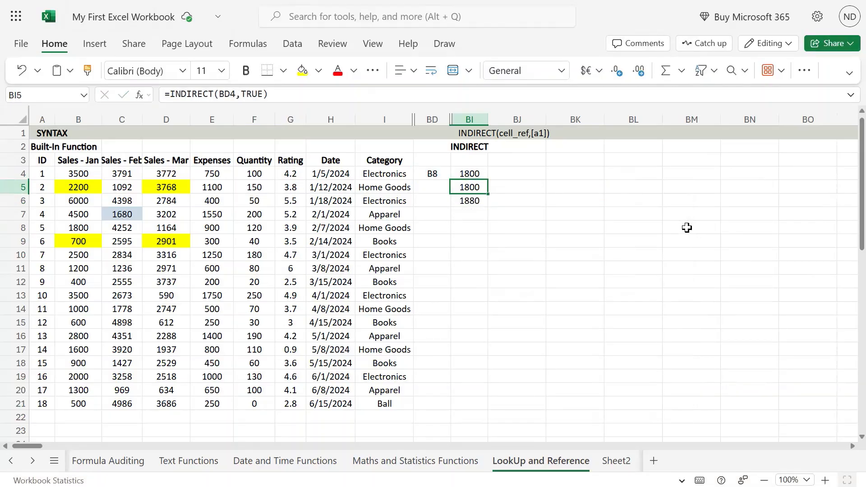
# Move the =SUM(INDIRECT(F3)) formula from BI6 down to BI7
pyautogui.press('Down')
pyautogui.press('Down')
pyautogui.press('Down')
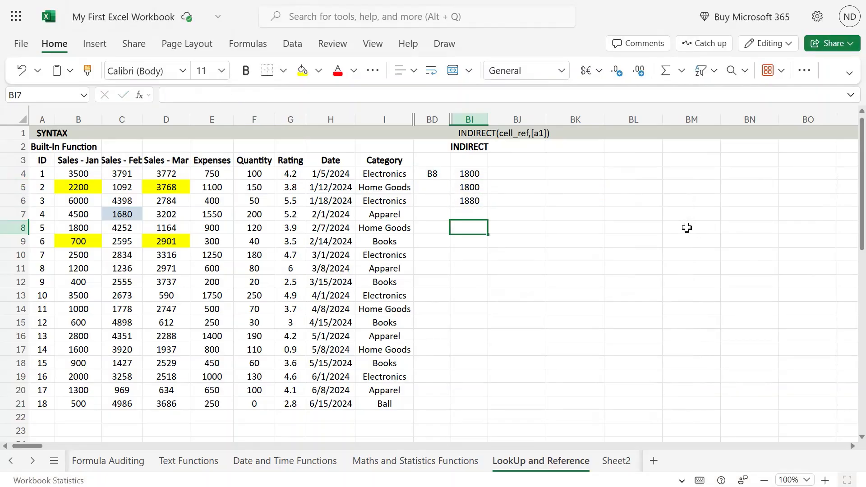
pyautogui.press('Up')
pyautogui.hotkey('ctrl', 'x')
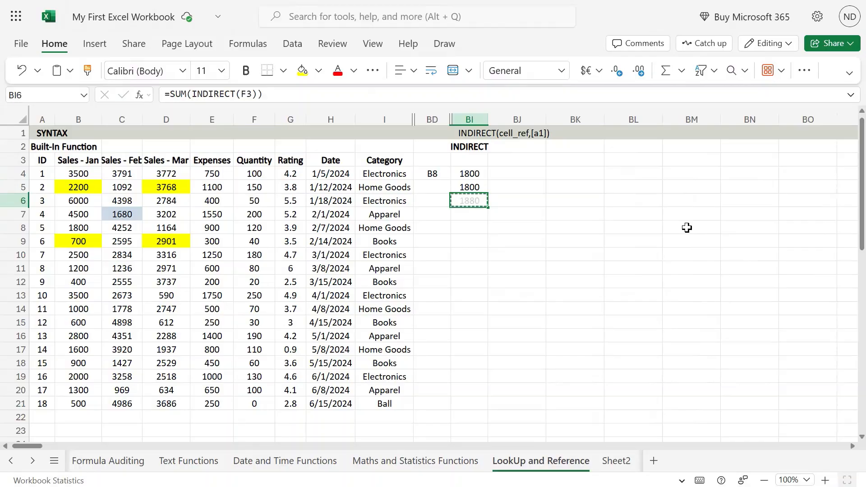
pyautogui.press('Down')
pyautogui.hotkey('ctrl', 'v')
pyautogui.press('Down')
pyautogui.press('Down')
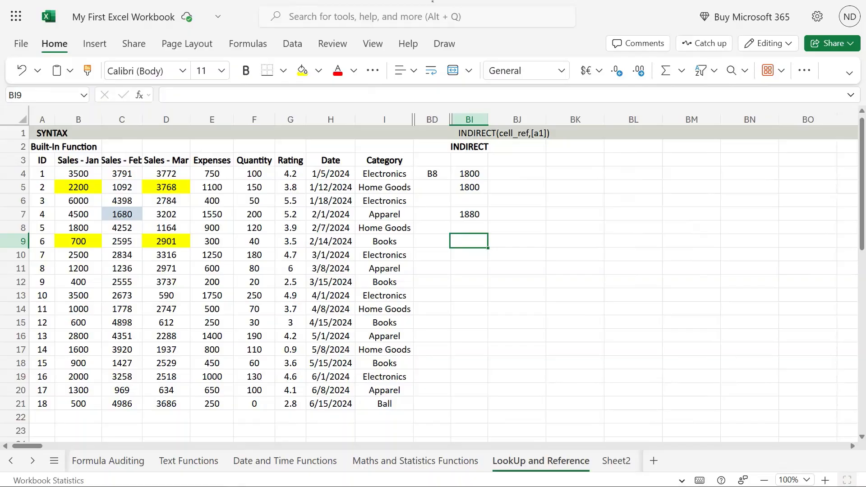
# Inspect the BD4 reference and TRUE argument in the BI5 formula, leaving it as it is
pyautogui.click(471, 188)
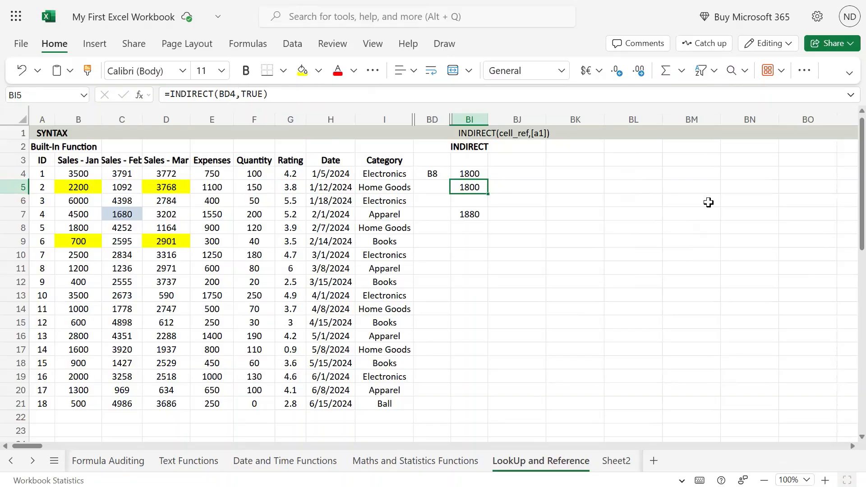
pyautogui.press('F2')
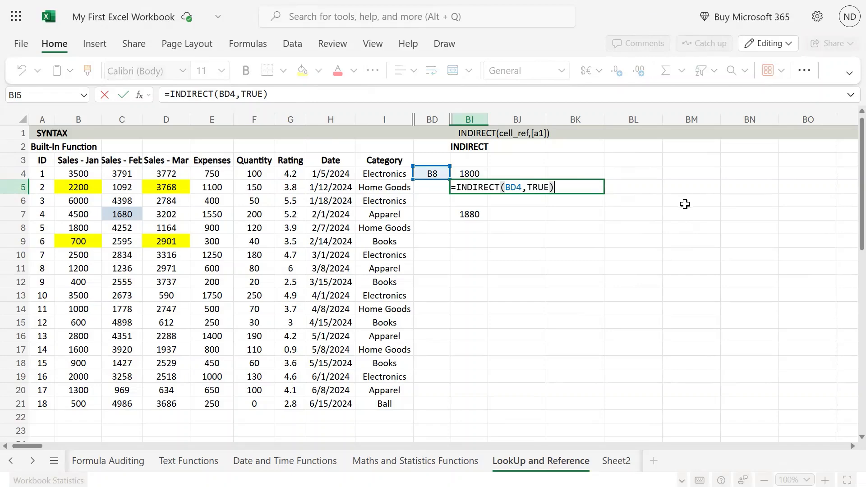
pyautogui.hotkey('ctrl', 'Return')
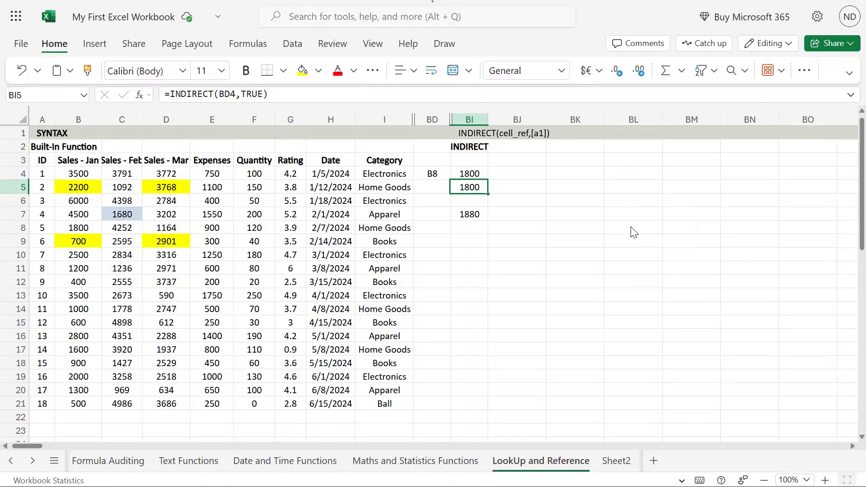
# Enter the R1C1-style formula =INDIRECT(R1C9,false) in cell BI9 and select that cell again
pyautogui.click(480, 235)
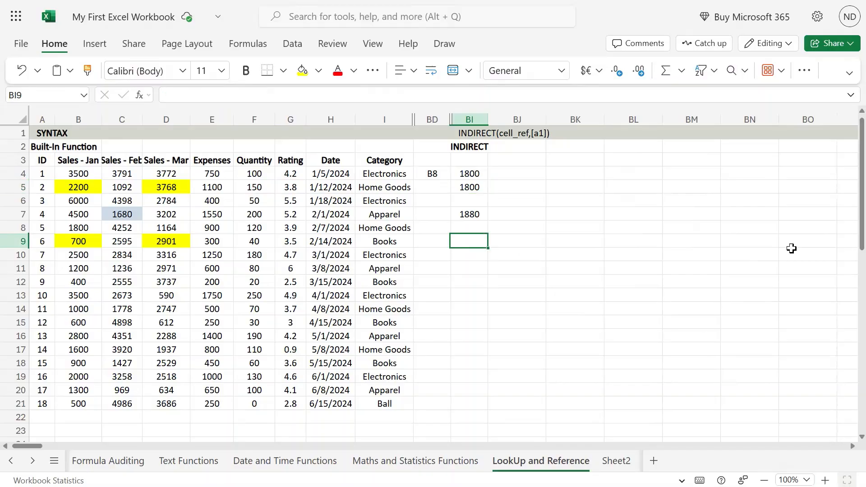
pyautogui.write('=in')
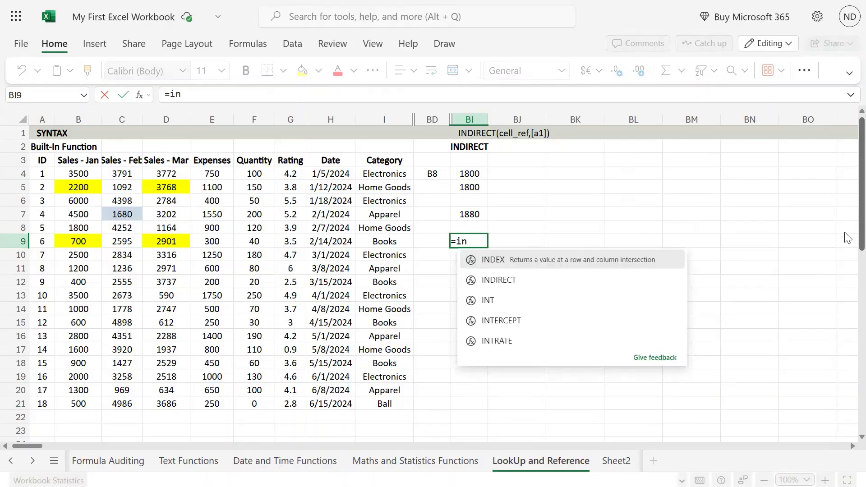
pyautogui.press('Down')
pyautogui.press('Tab')
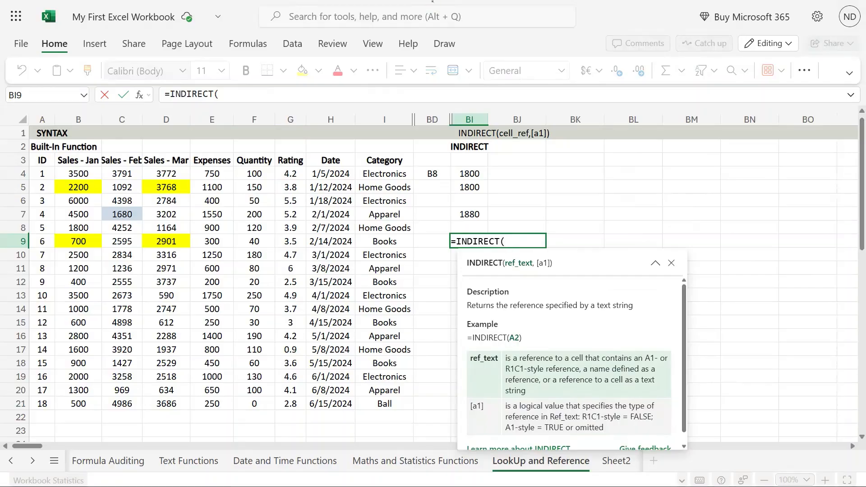
pyautogui.moveTo(433, 2)
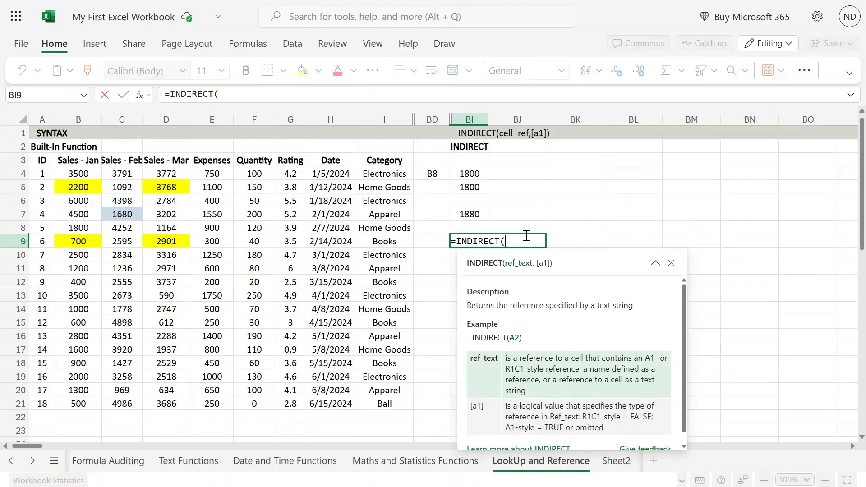
pyautogui.write('R')
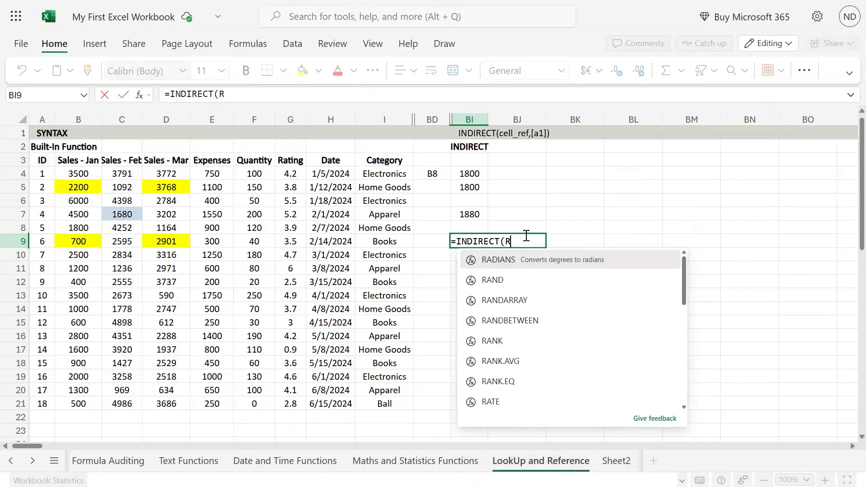
pyautogui.write('1C')
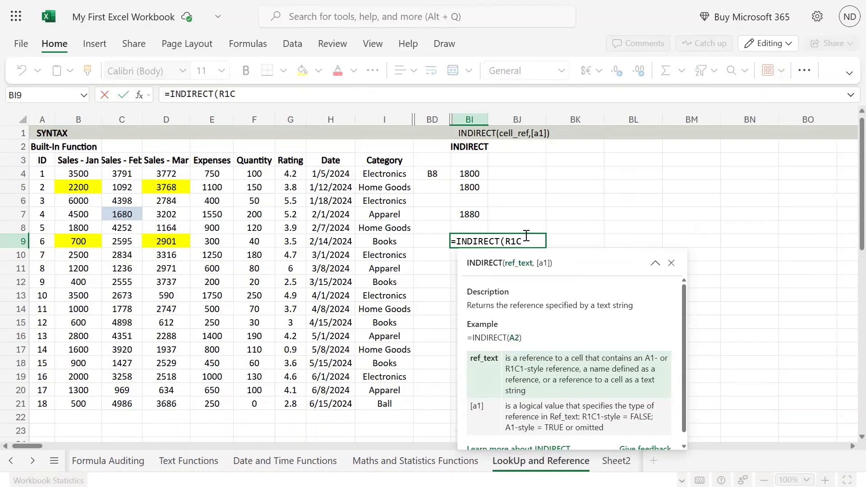
pyautogui.write('9,')
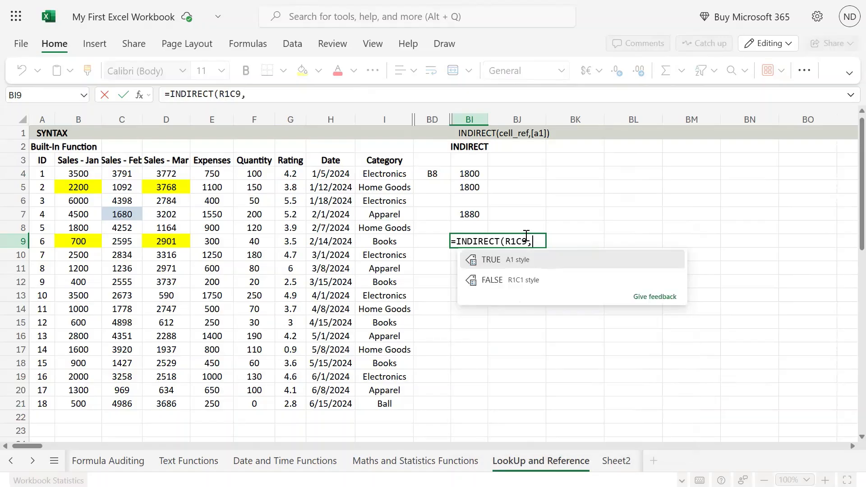
pyautogui.write('false)')
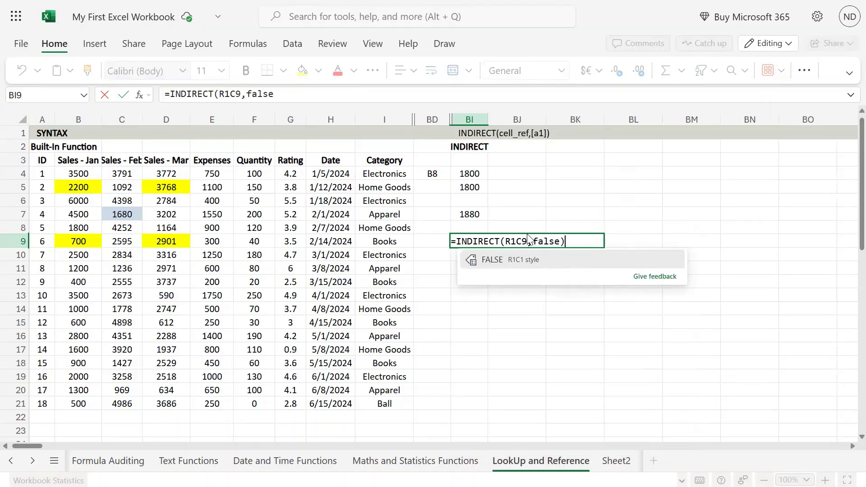
pyautogui.press('Return')
pyautogui.press('Up')
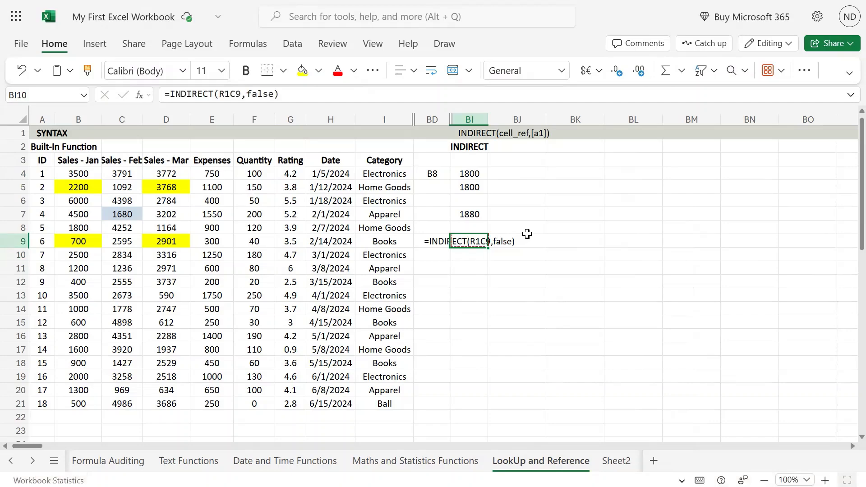
# Examine the ref_text and [a1] argument descriptions for the BI9 formula, moving the function tip higher to read it fully
pyautogui.press('F2')
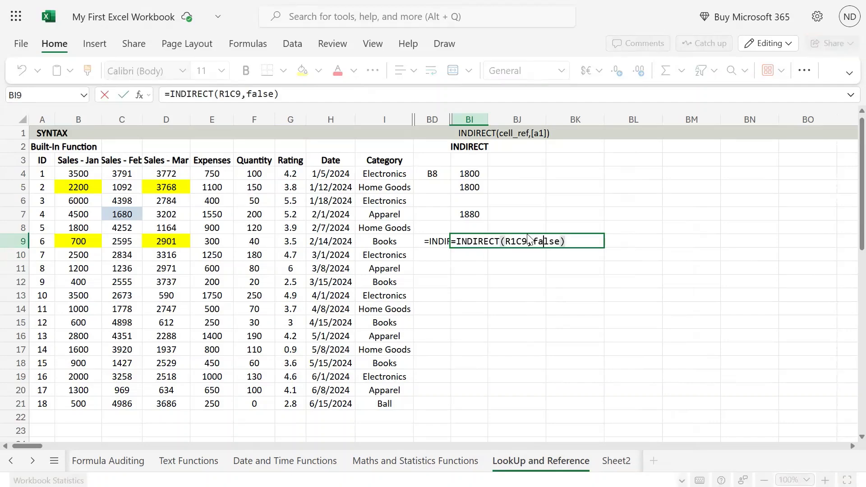
pyautogui.press('Left')
pyautogui.press('Left')
pyautogui.press('Left')
pyautogui.press('Left')
pyautogui.press('Left')
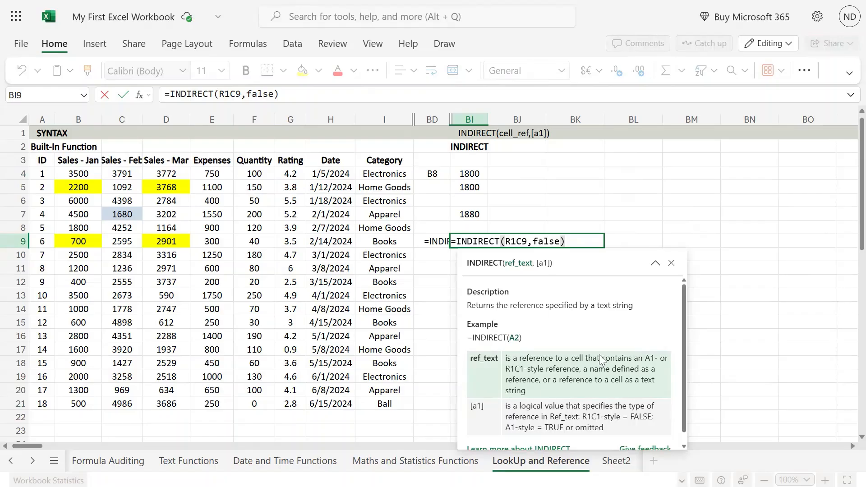
pyautogui.scroll(-1, 599, 355)
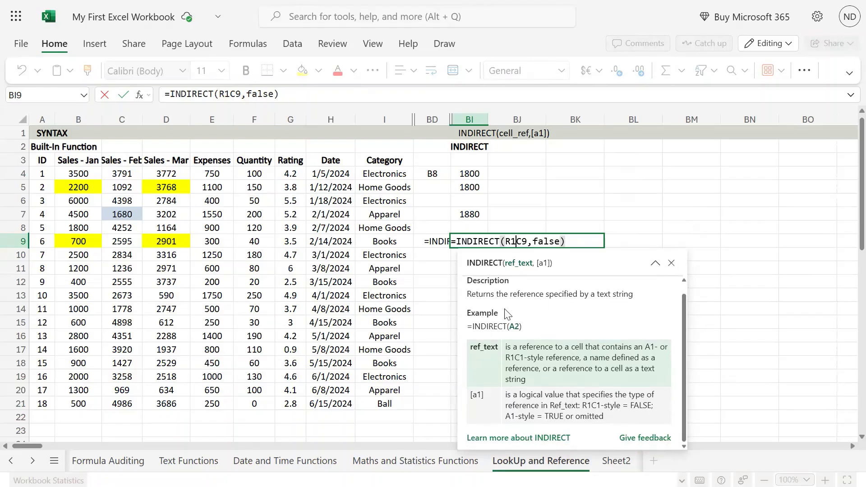
pyautogui.scroll(1, 576, 326)
pyautogui.scroll(-1, 641, 411)
pyautogui.moveTo(608, 261); pyautogui.dragTo(653, 151)
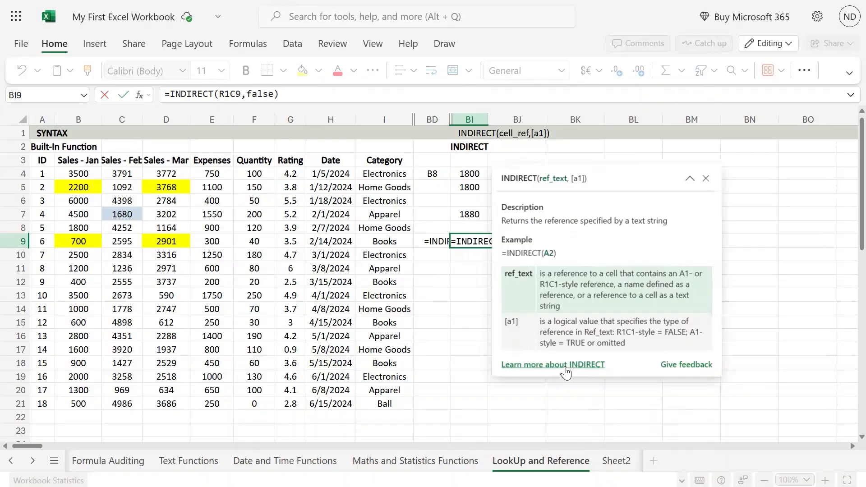
# Open the INDIRECT help article, read through its example formulas and descriptions, and close the help
pyautogui.click(566, 369)
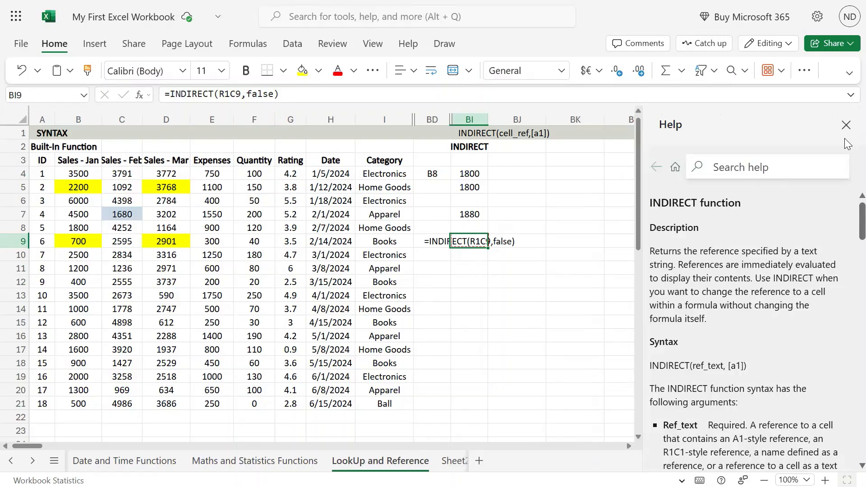
pyautogui.scroll(-15, 814, 351)
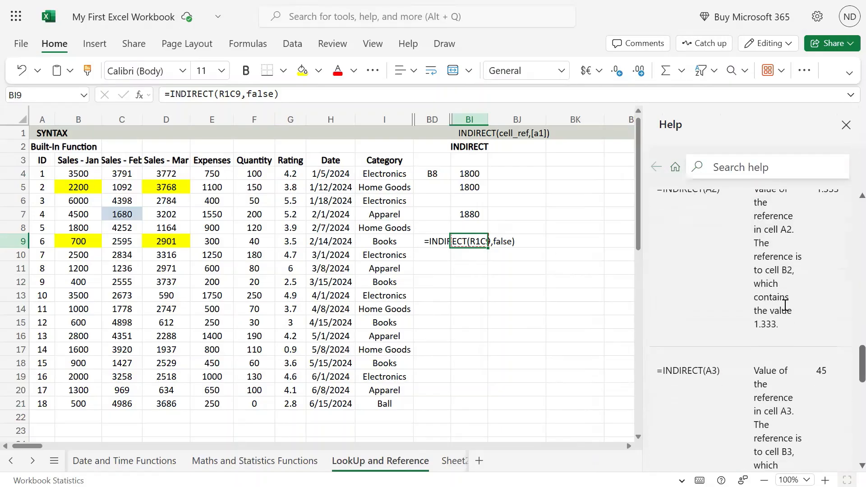
pyautogui.scroll(-15, 785, 306)
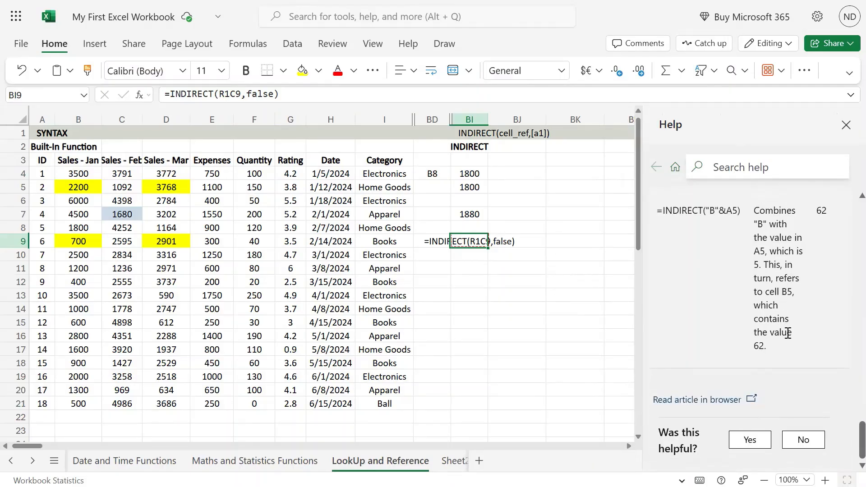
pyautogui.scroll(10, 778, 294)
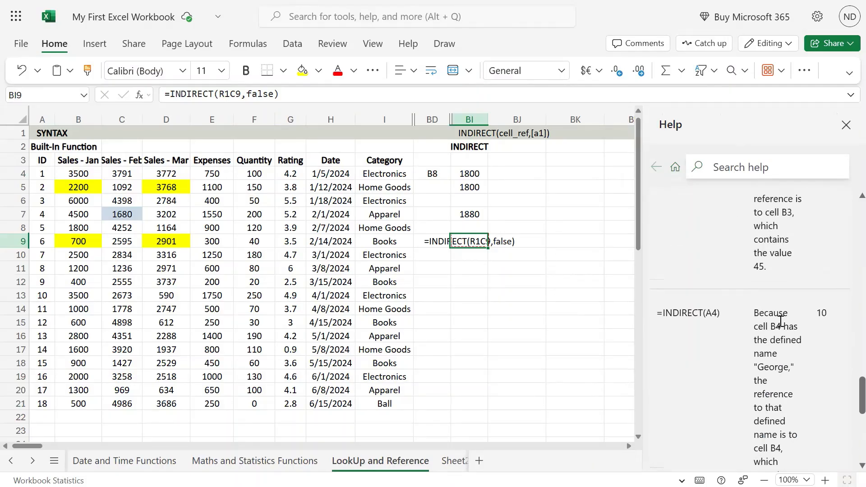
pyautogui.scroll(3, 780, 322)
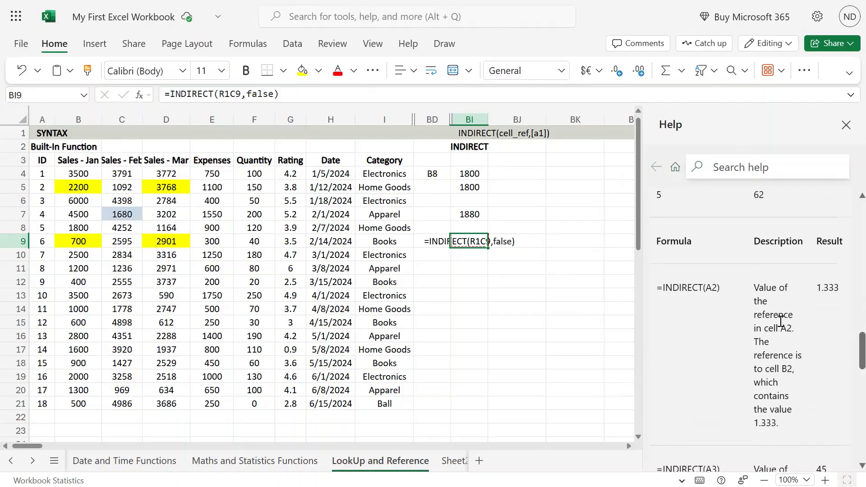
pyautogui.scroll(4, 781, 322)
pyautogui.scroll(-5, 780, 321)
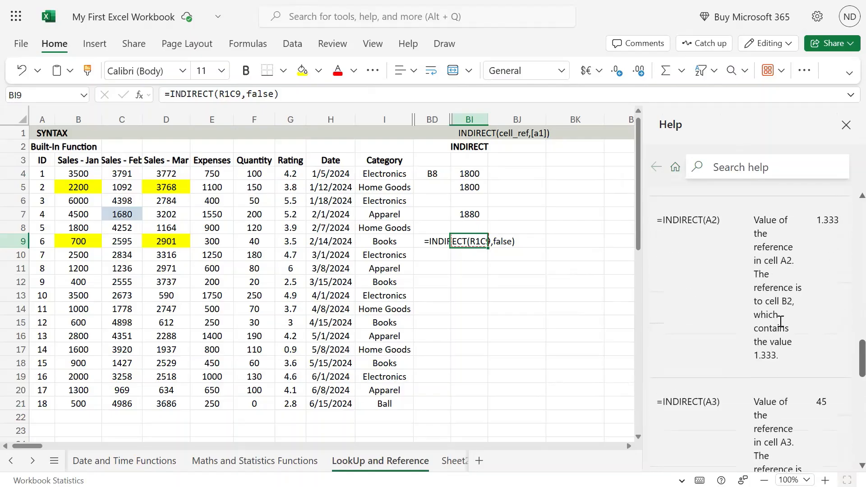
pyautogui.scroll(-10, 781, 321)
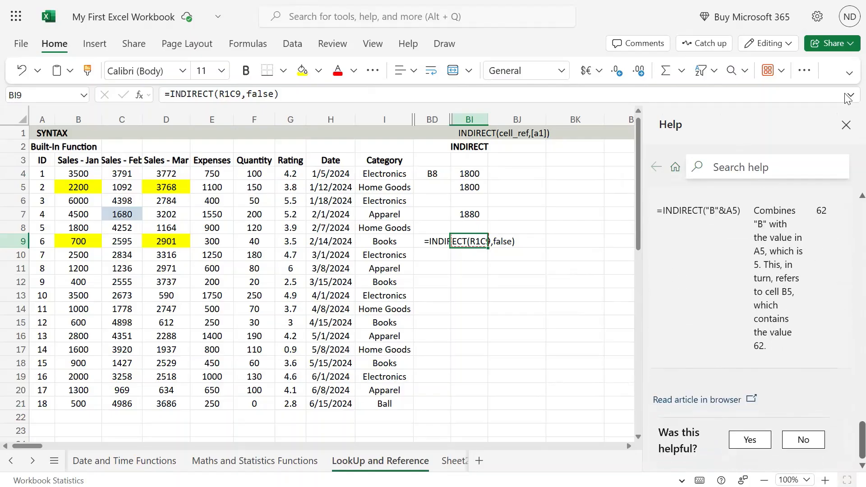
pyautogui.click(846, 124)
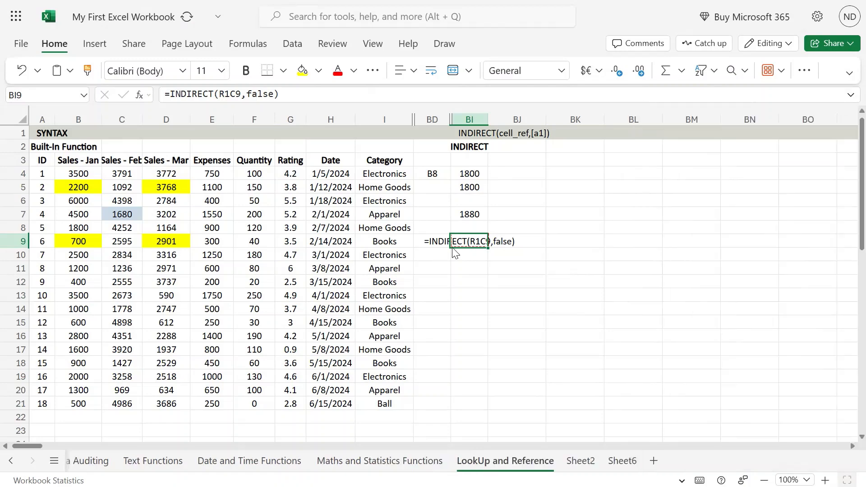
pyautogui.doubleClick(479, 244)
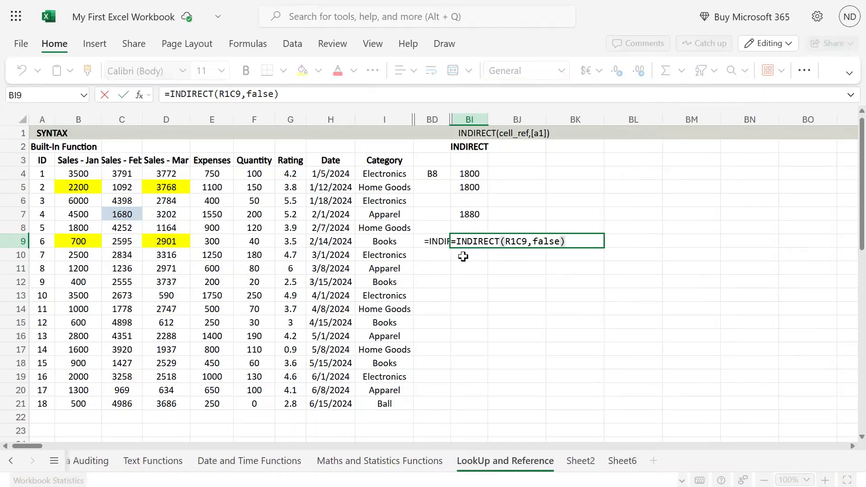
pyautogui.press('Escape')
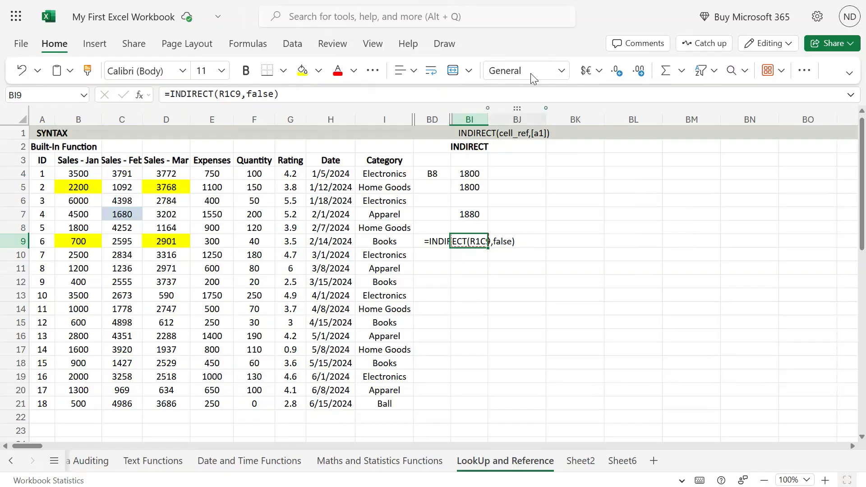
# Change the reference in the BI9 INDIRECT formula to R15c
pyautogui.moveTo(433, 1)
pyautogui.press('F2')
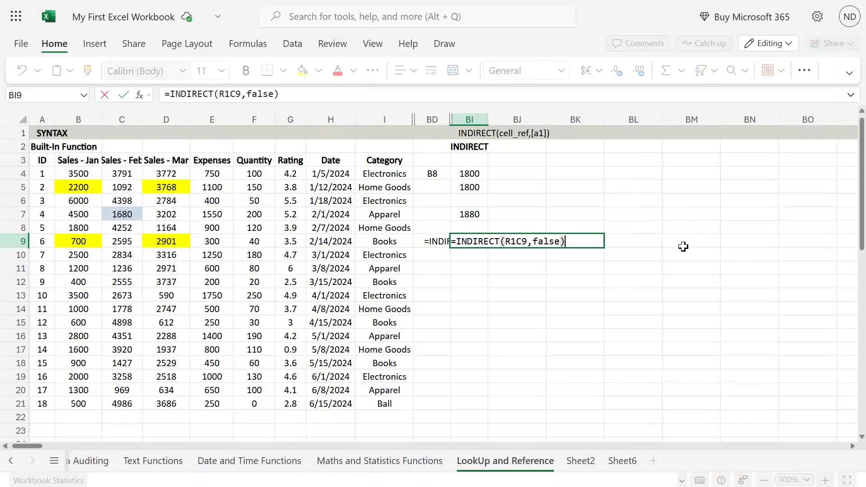
pyautogui.press('Left')
pyautogui.press('Left')
pyautogui.press('Left')
pyautogui.press('Left')
pyautogui.press('Left')
pyautogui.press('Left')
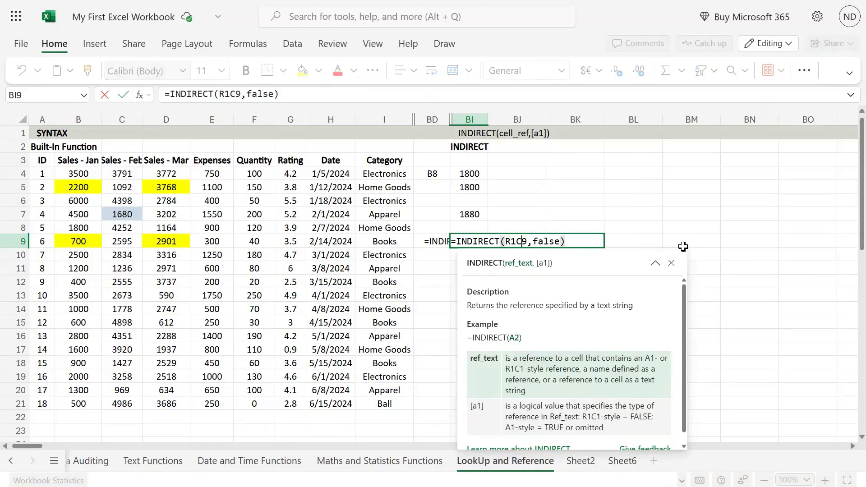
pyautogui.press('BackSpace')
pyautogui.write('5')
pyautogui.press('BackSpace')
pyautogui.write('c')
# Append &count(15:15) to the BI9 reference, keep false as the second argument, enter the formula and select BI9 again
pyautogui.press('Right')
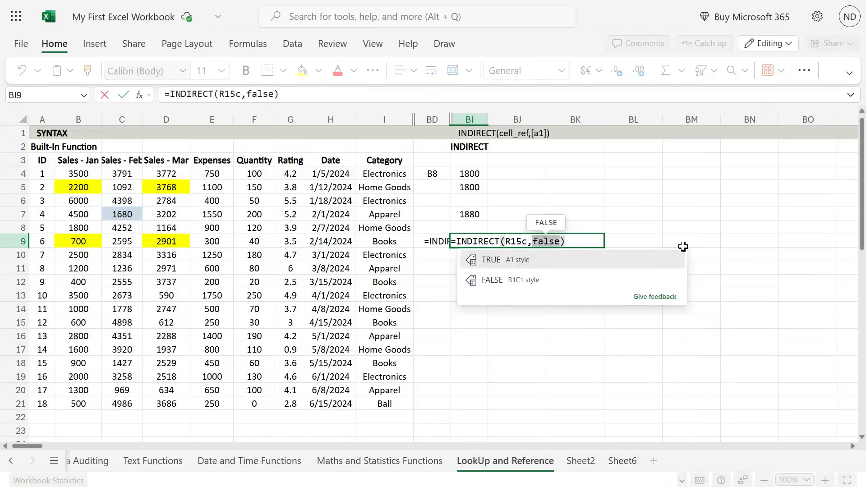
pyautogui.press('BackSpace')
pyautogui.press('BackSpace')
pyautogui.write('&count')
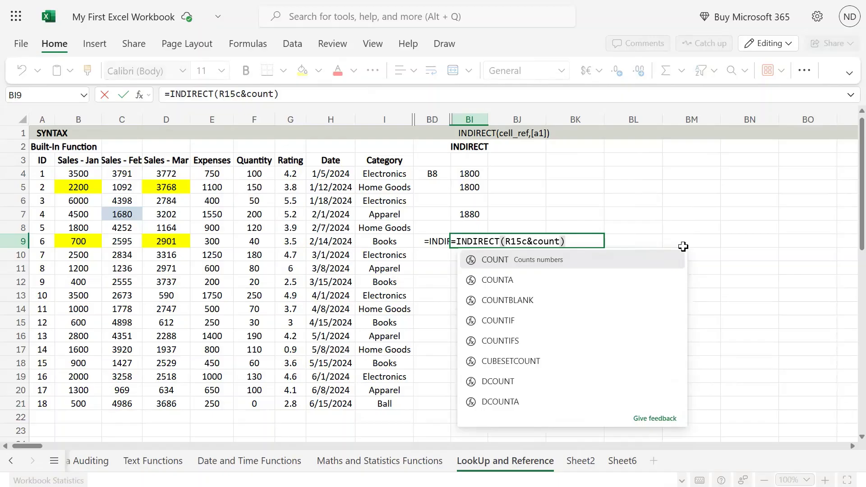
pyautogui.write('(')
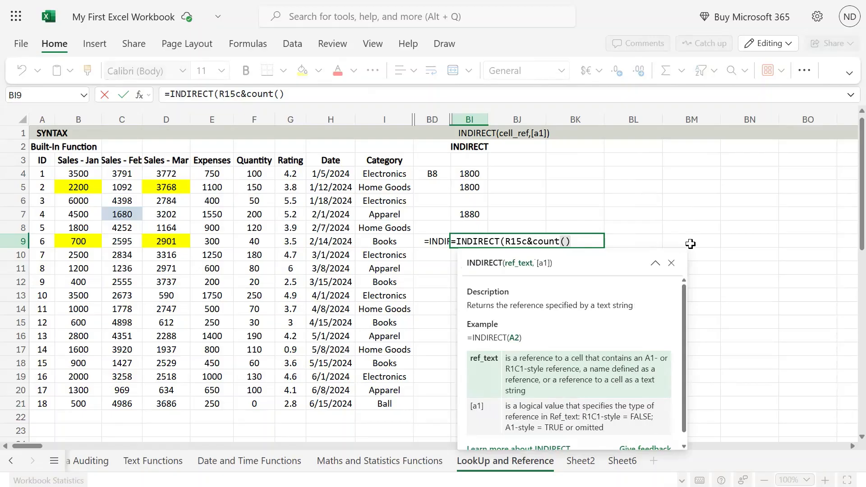
pyautogui.write(':')
pyautogui.press('BackSpace')
pyautogui.write('15')
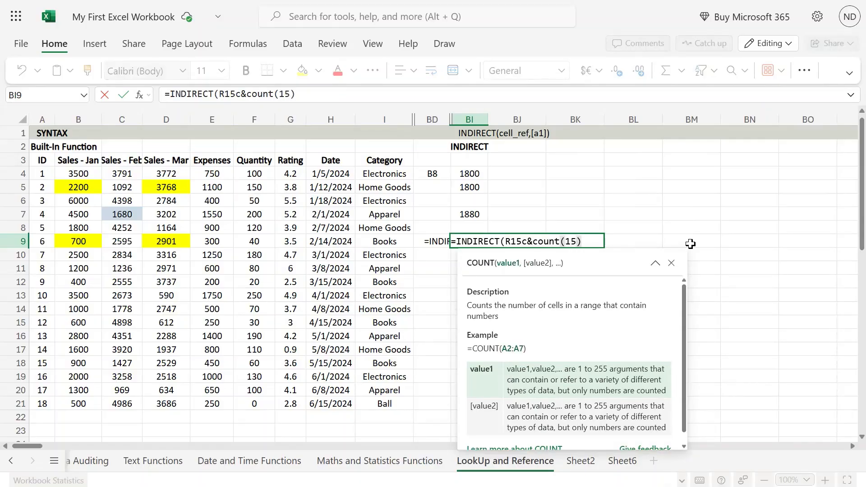
pyautogui.write(':15')
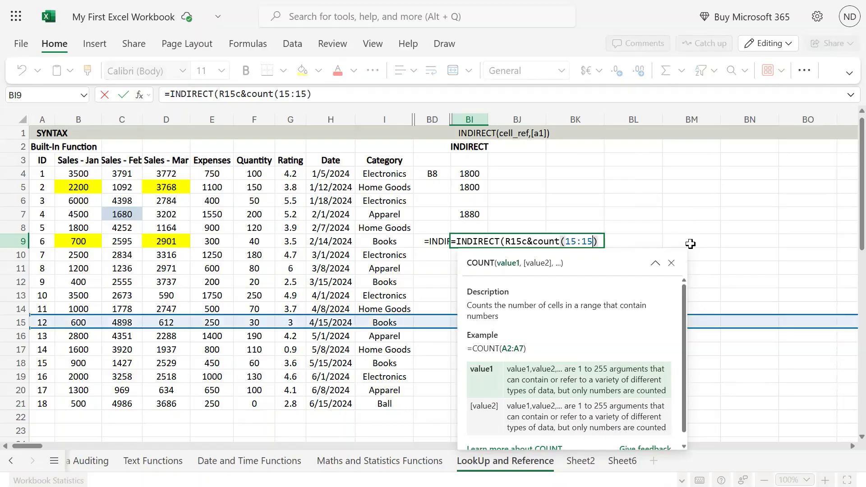
pyautogui.write(')')
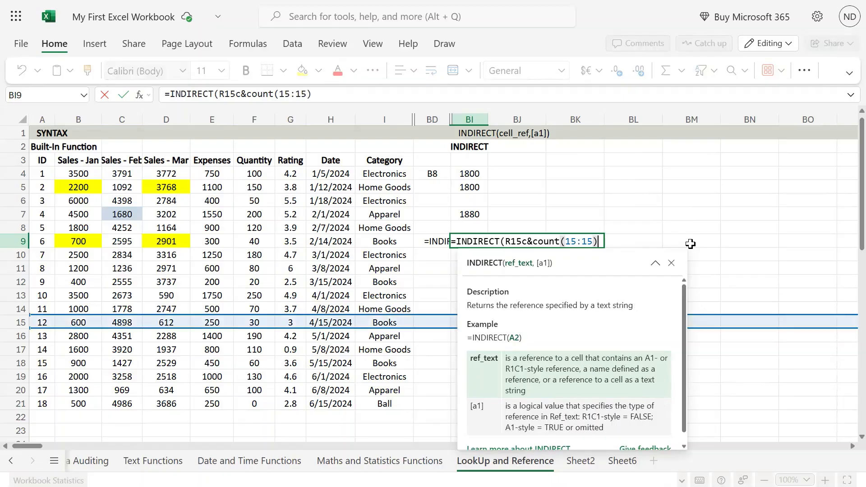
pyautogui.write(',false)')
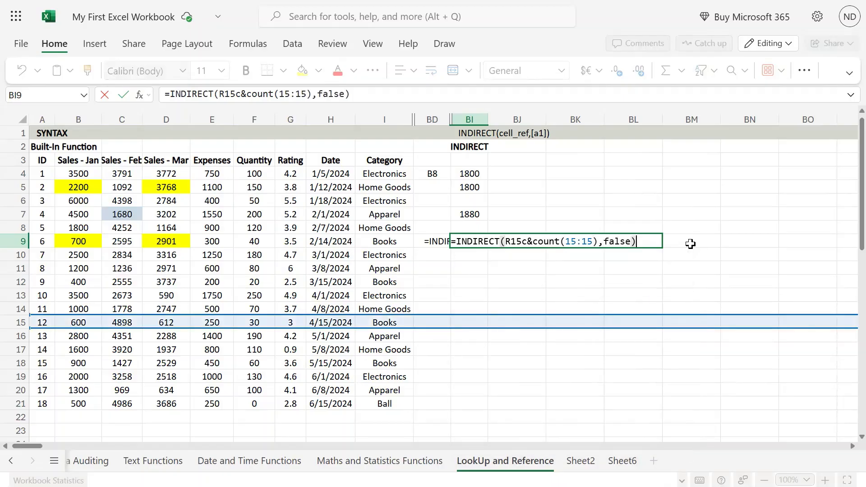
pyautogui.press('Return')
pyautogui.press('Up')
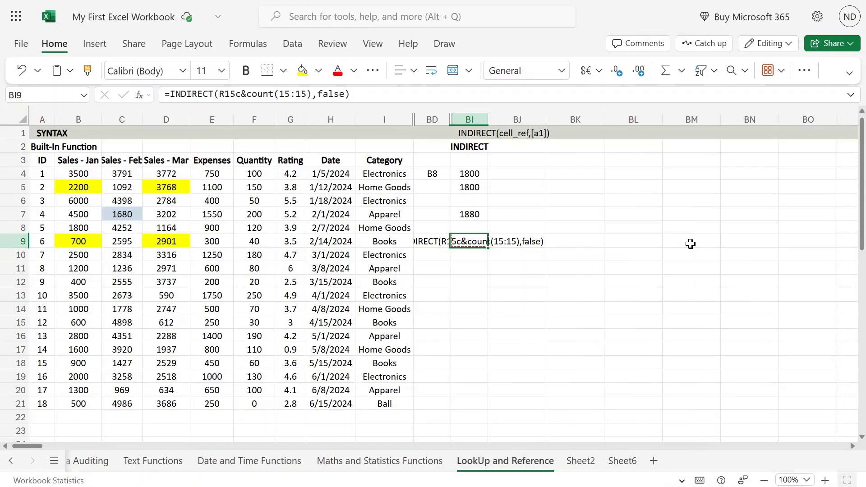
# Enclose R15c in quotation marks so BI9 holds =INDIRECT("R15c"&COUNT(15:15),FALSE), enter it and recheck the formula
pyautogui.press('F2')
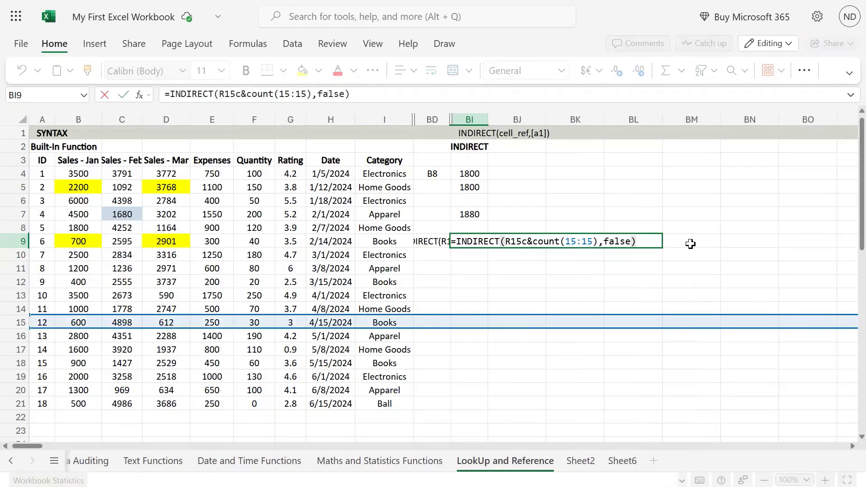
pyautogui.press('Left')
pyautogui.press('Left')
pyautogui.press('Left')
pyautogui.press('Left')
pyautogui.press('Left')
pyautogui.press('Left')
pyautogui.press('Left')
pyautogui.press('Left')
pyautogui.press('Left')
pyautogui.press('Left')
pyautogui.press('Left')
pyautogui.press('Left')
pyautogui.press('Left')
pyautogui.press('Left')
pyautogui.press('Left')
pyautogui.press('Left')
pyautogui.press('Left')
pyautogui.press('Left')
pyautogui.press('Left')
pyautogui.press('Left')
pyautogui.write('"')
pyautogui.press('Right')
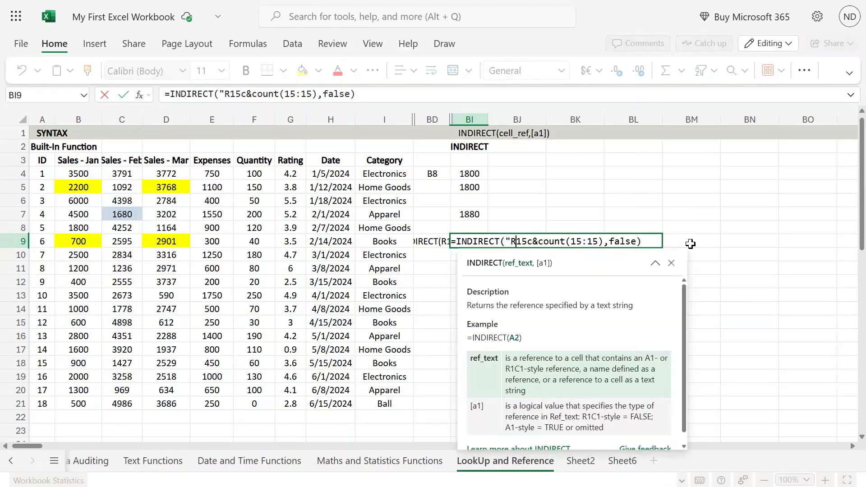
pyautogui.write('"')
pyautogui.press('Return')
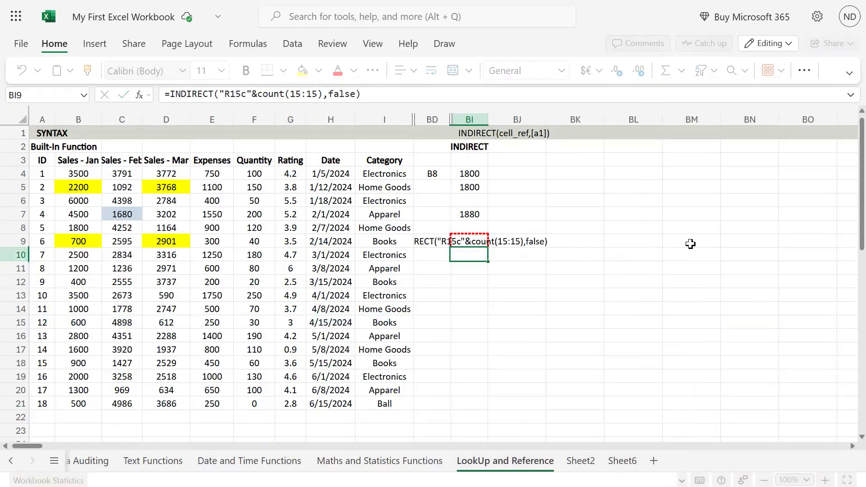
pyautogui.press('Up')
pyautogui.press('F2')
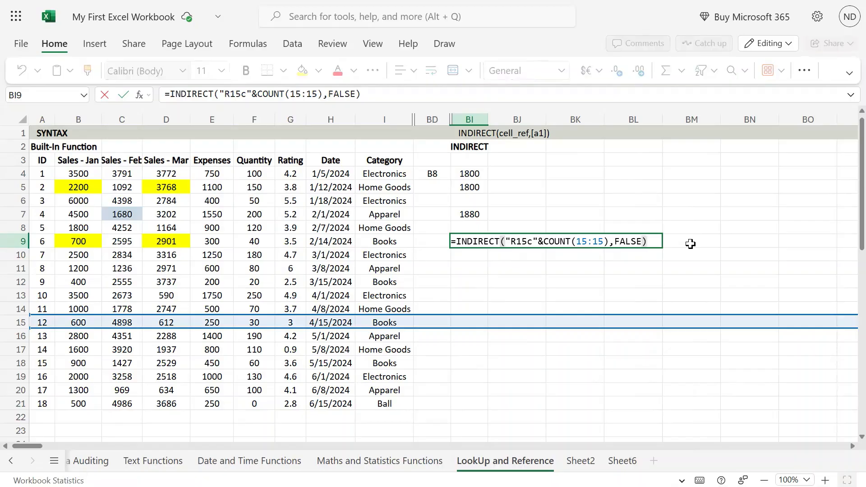
pyautogui.press('Escape')
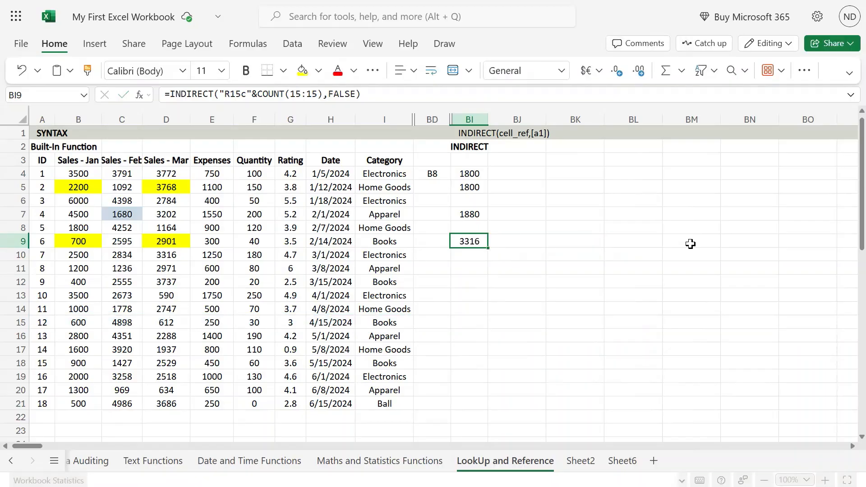
pyautogui.press('F2')
pyautogui.press('Escape')
# Examine row 15 of the data by selecting its cells from the ID column onward, and move along the row to column BI
pyautogui.press('Left')
pyautogui.press('Home')
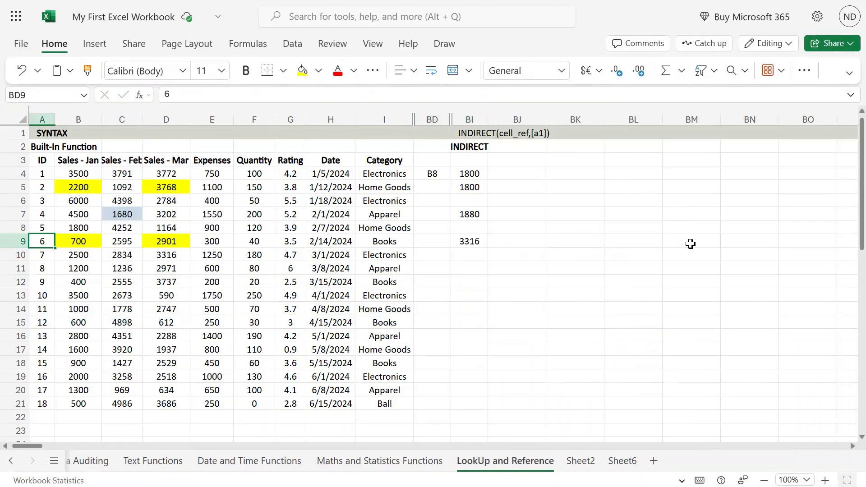
pyautogui.press('Down')
pyautogui.press('Down')
pyautogui.press('Down')
pyautogui.press('Down')
pyautogui.press('Down')
pyautogui.press('Down')
pyautogui.press('Down')
pyautogui.hotkey('shift', 'Right')
pyautogui.hotkey('shift', 'Right')
pyautogui.hotkey('shift', 'Right')
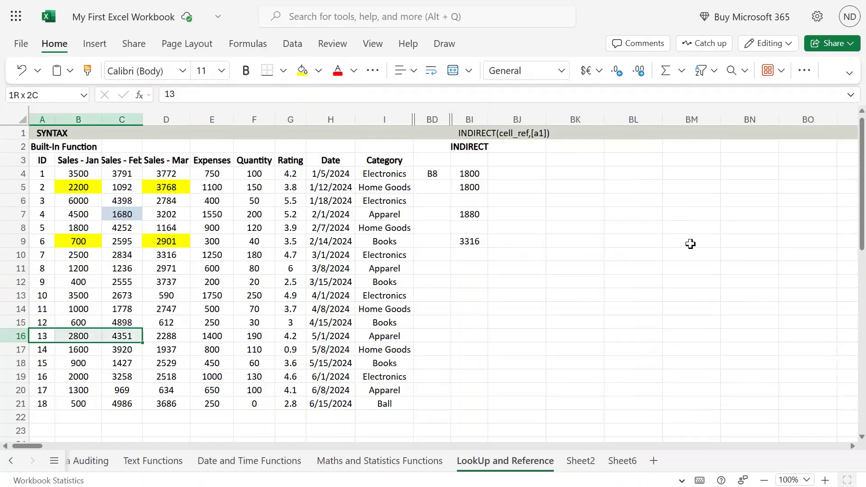
pyautogui.press('Up')
pyautogui.hotkey('shift', 'Right')
pyautogui.hotkey('shift', 'Right')
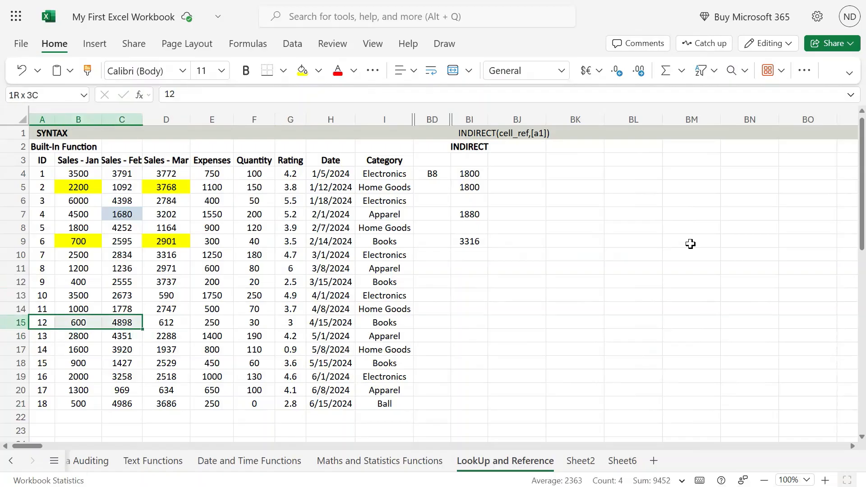
pyautogui.hotkey('shift', 'Right')
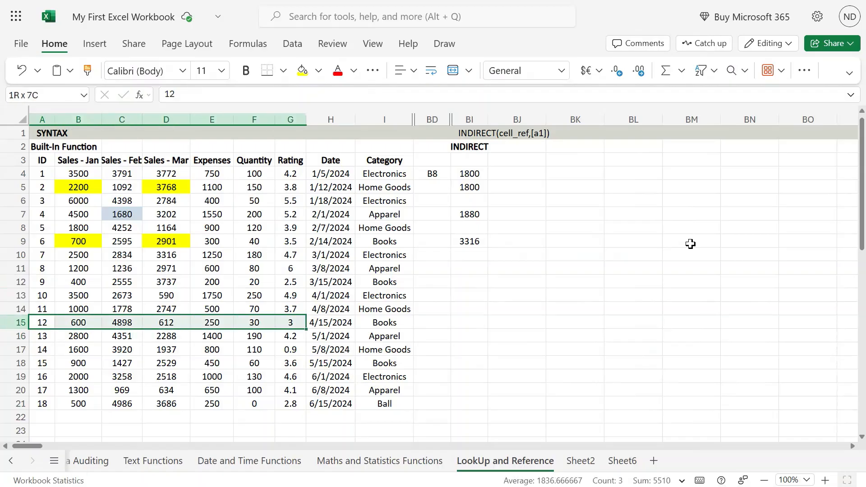
pyautogui.press('Right')
pyautogui.press('Right')
pyautogui.press('Right')
pyautogui.press('Right')
pyautogui.press('Right')
pyautogui.press('Right')
pyautogui.press('Right')
pyautogui.press('Right')
pyautogui.press('Right')
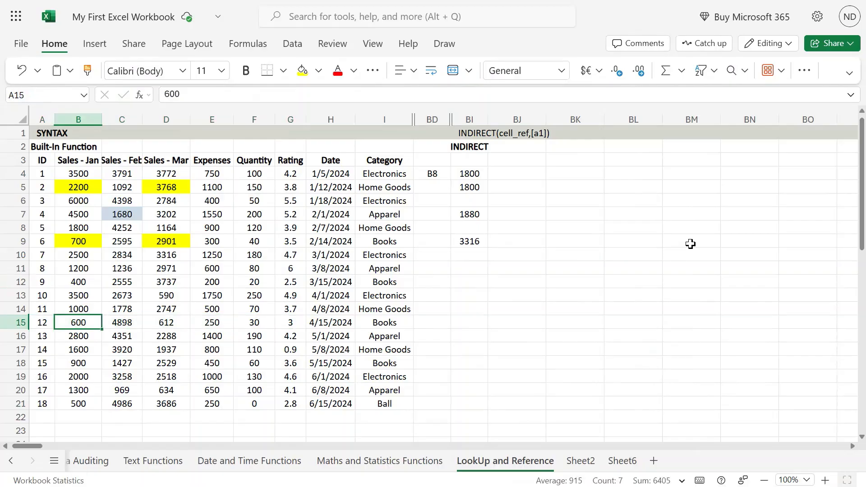
pyautogui.press('Right')
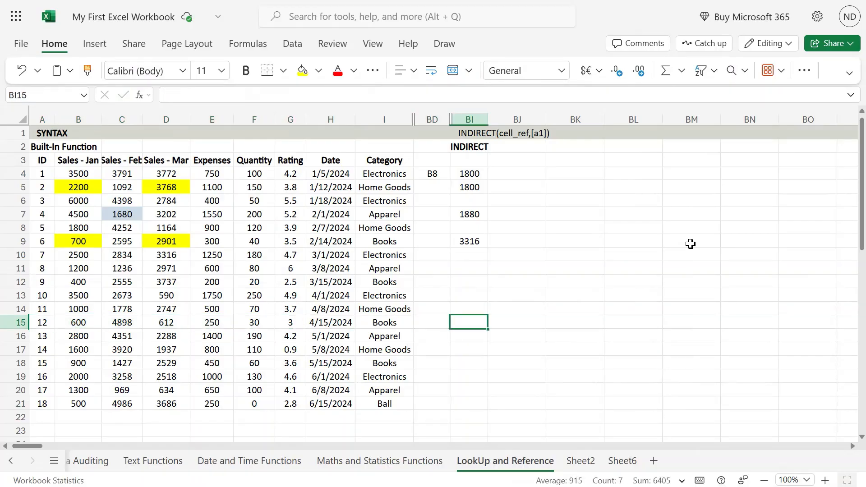
# Return to cell BI9 and review its INDIRECT and COUNT formula, leaving it as it is
pyautogui.press('Up')
pyautogui.press('Up')
pyautogui.press('Up')
pyautogui.press('Up')
pyautogui.press('Up')
pyautogui.press('Up')
pyautogui.press('F2')
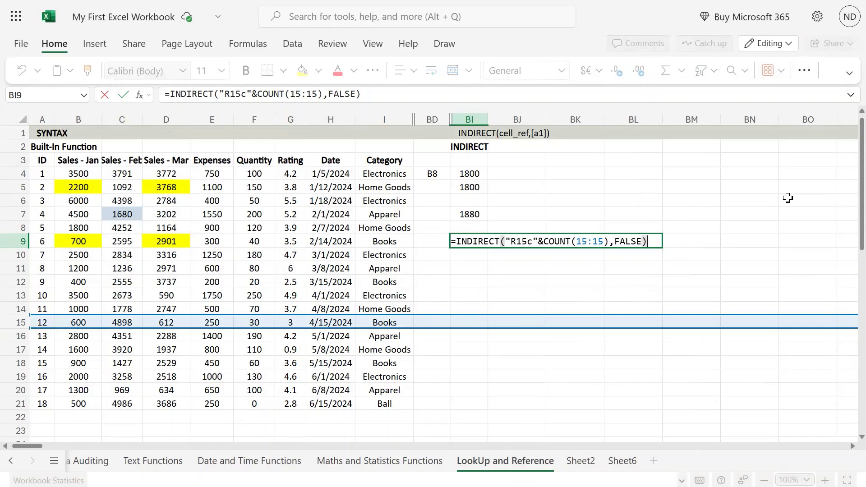
pyautogui.press('Escape')
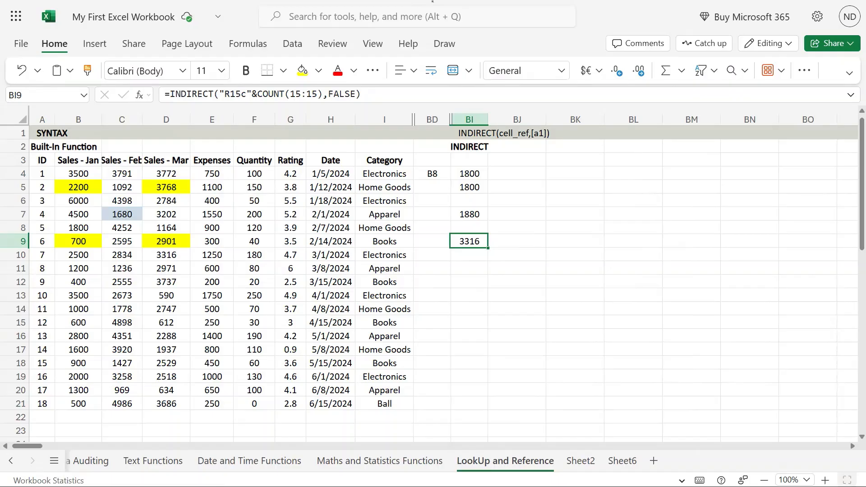
# Replace the quoted text reference in the BI9 formula with "R1C5"
pyautogui.press('F2')
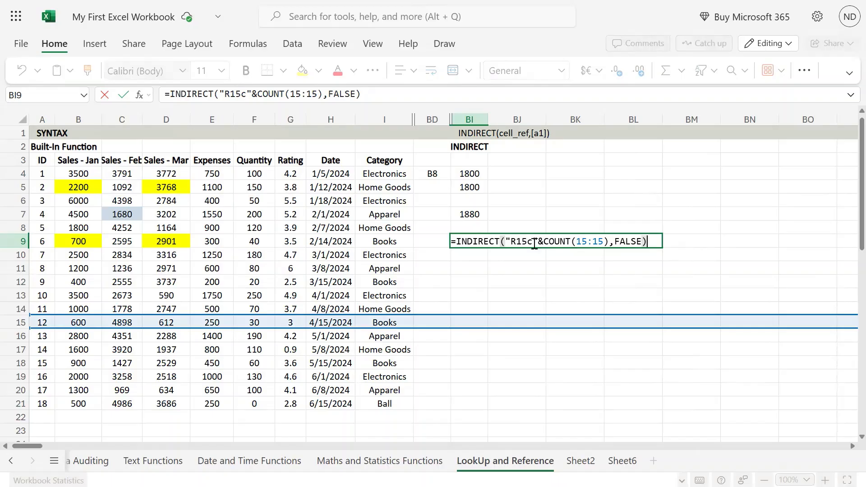
pyautogui.click(529, 243)
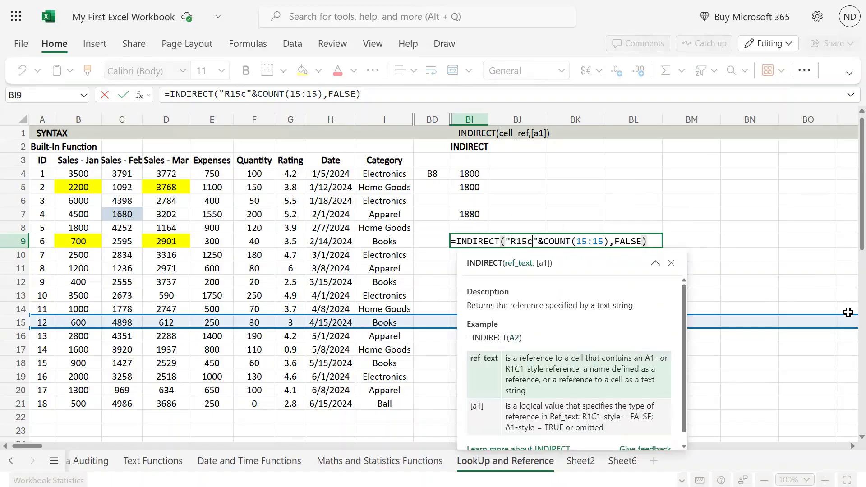
pyautogui.press('BackSpace')
pyautogui.press('BackSpace')
pyautogui.press('BackSpace')
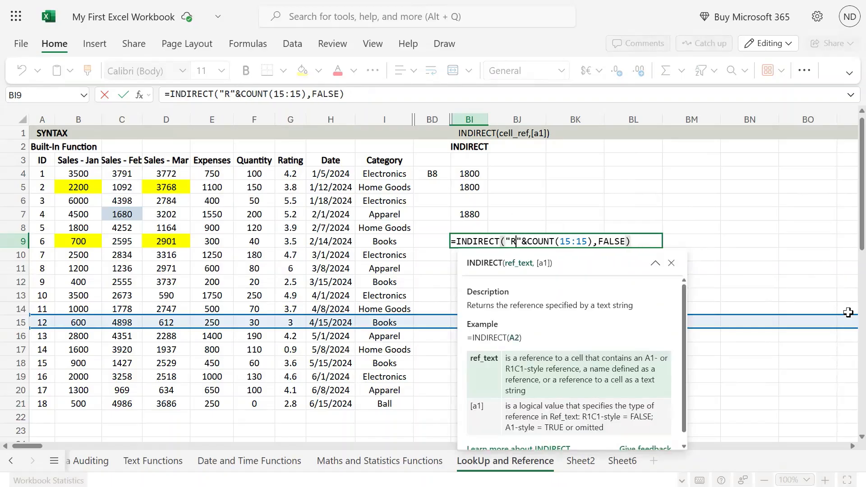
pyautogui.write('1C')
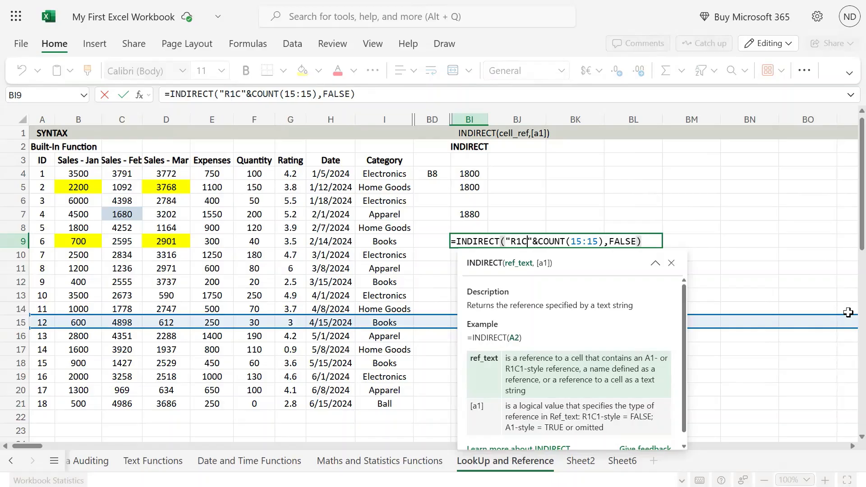
pyautogui.write('5')
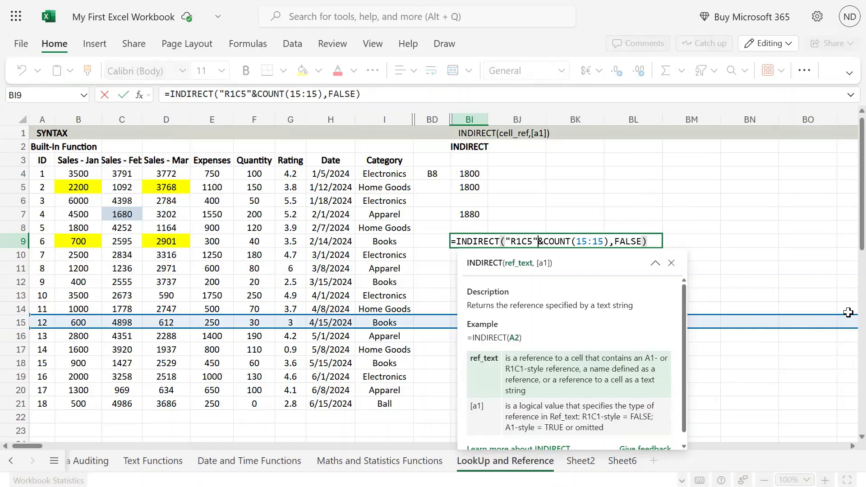
# Remove &COUNT(15:15) from the BI9 formula, enter it as =INDIRECT("R1C5",FALSE) and select BI9 again
pyautogui.hotkey('shift', 'Right')
pyautogui.hotkey('shift', 'Right')
pyautogui.hotkey('shift', 'Right')
pyautogui.hotkey('shift', 'Right')
pyautogui.hotkey('shift', 'Right')
pyautogui.hotkey('shift', 'Right')
pyautogui.hotkey('shift', 'Right')
pyautogui.hotkey('shift', 'Right')
pyautogui.hotkey('shift', 'Right')
pyautogui.hotkey('shift', 'Right')
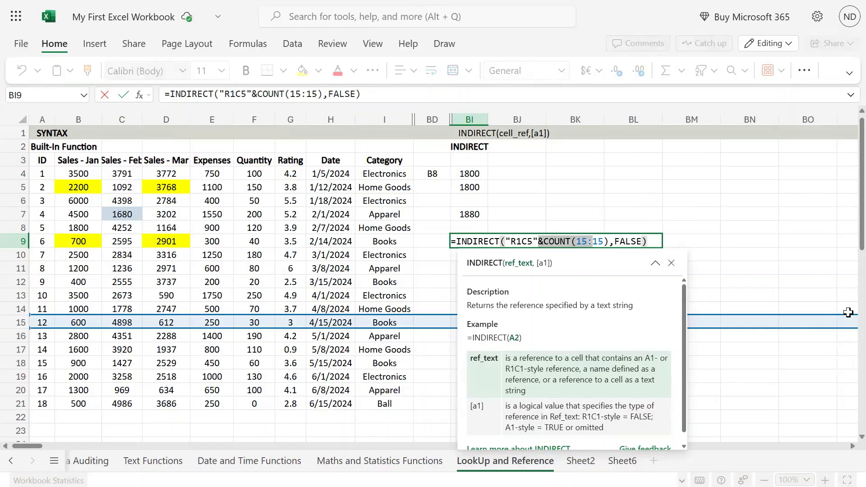
pyautogui.hotkey('shift', 'Right')
pyautogui.hotkey('shift', 'Right')
pyautogui.hotkey('shift', 'Right')
pyautogui.press('BackSpace')
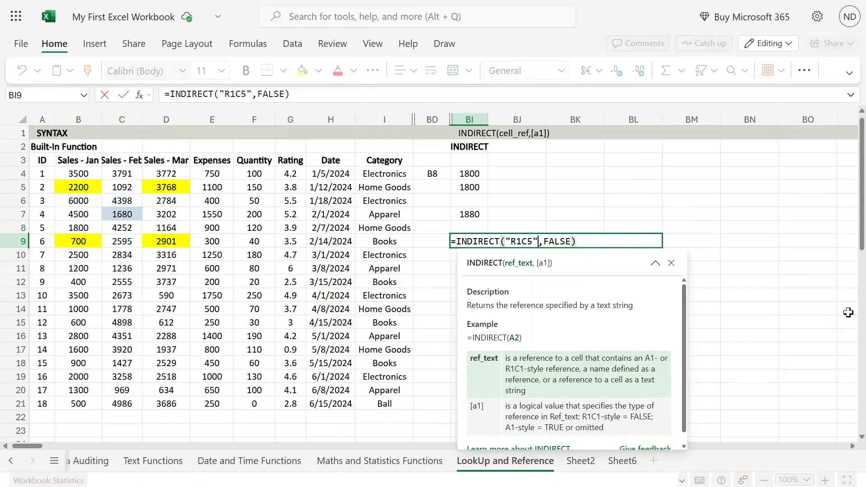
pyautogui.press('Return')
pyautogui.press('Up')
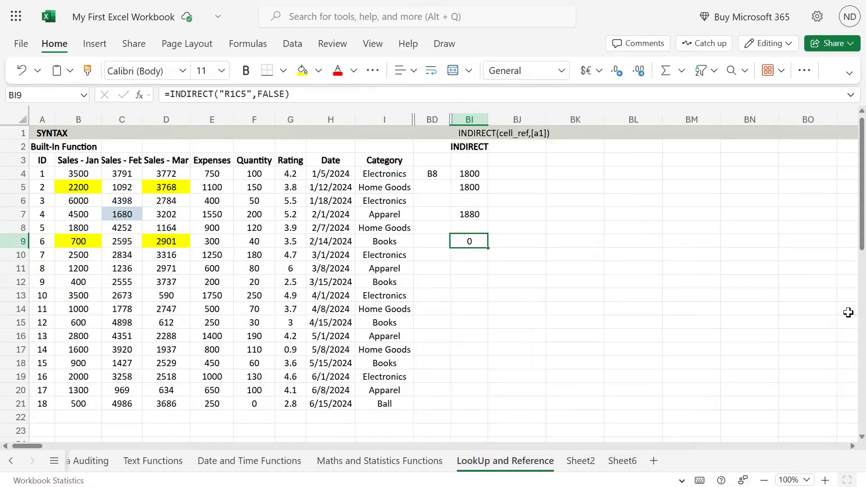
# Change the row number in BI9's quoted reference so the formula reads =INDIRECT("R9C5",FALSE), and reselect BI9
pyautogui.press('F2')
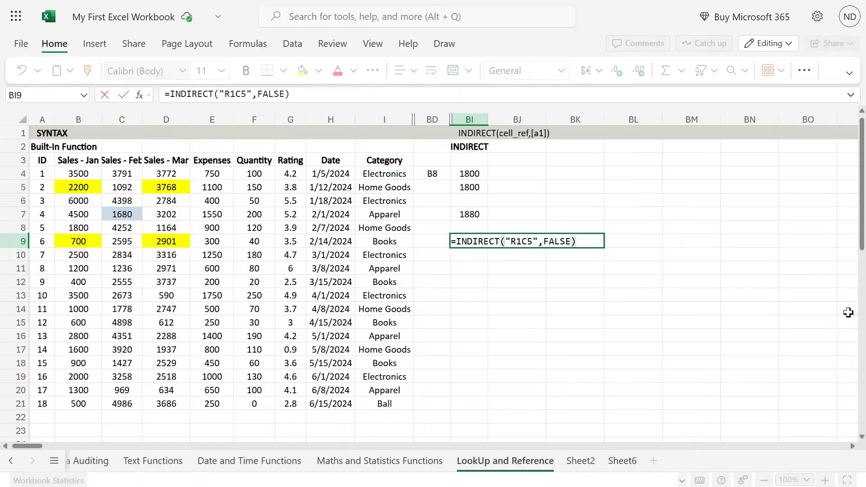
pyautogui.press('Left')
pyautogui.press('Left')
pyautogui.press('Left')
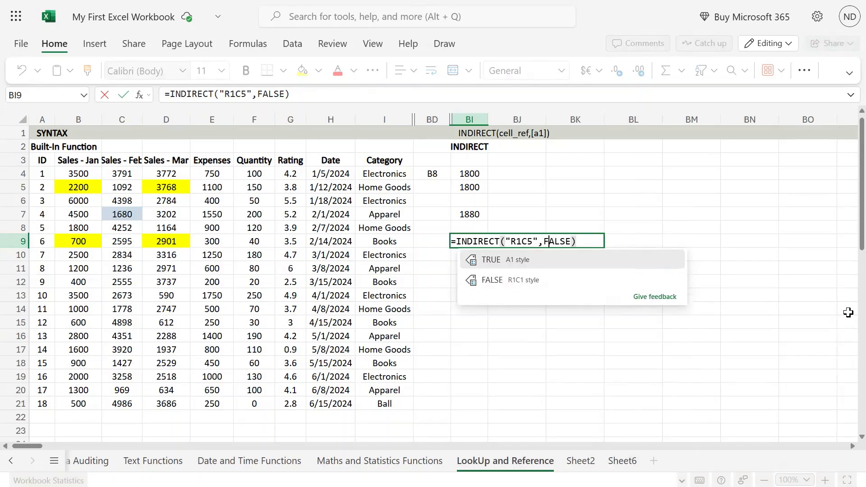
pyautogui.press('Left')
pyautogui.press('Left')
pyautogui.press('BackSpace')
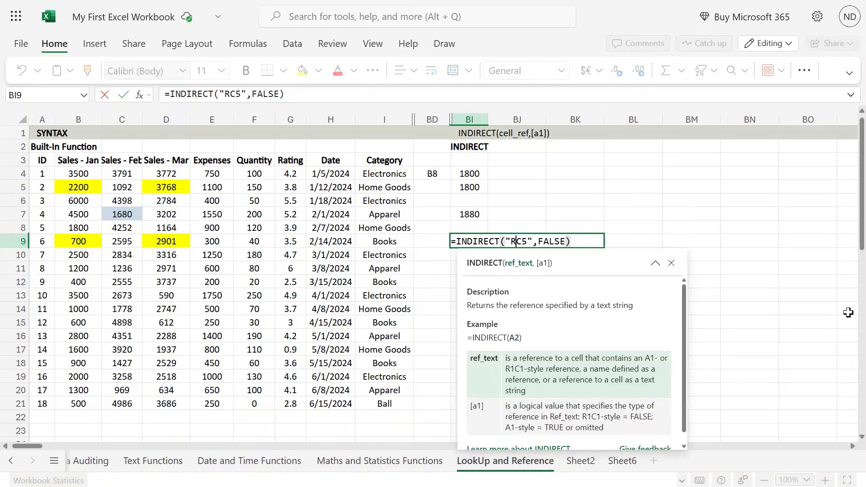
pyautogui.write('9')
pyautogui.press('Return')
pyautogui.press('Up')
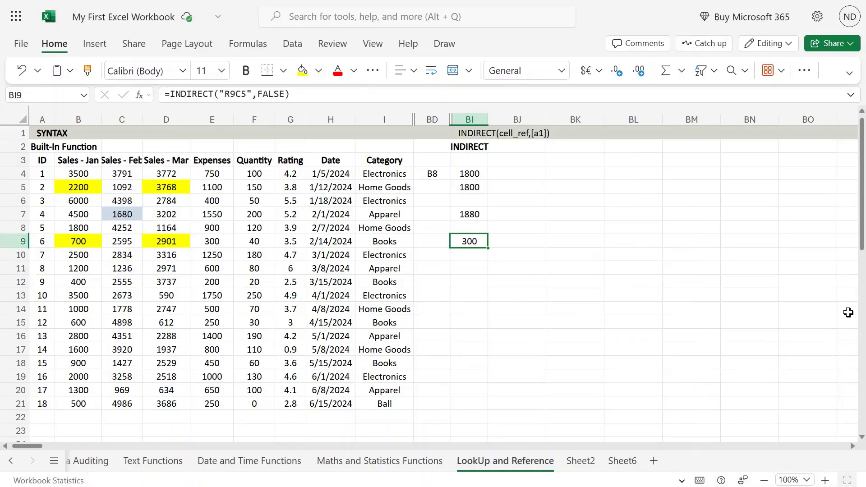
# Trace row 9 cell by cell from the ID column across the data to cell BI9
pyautogui.press('Home')
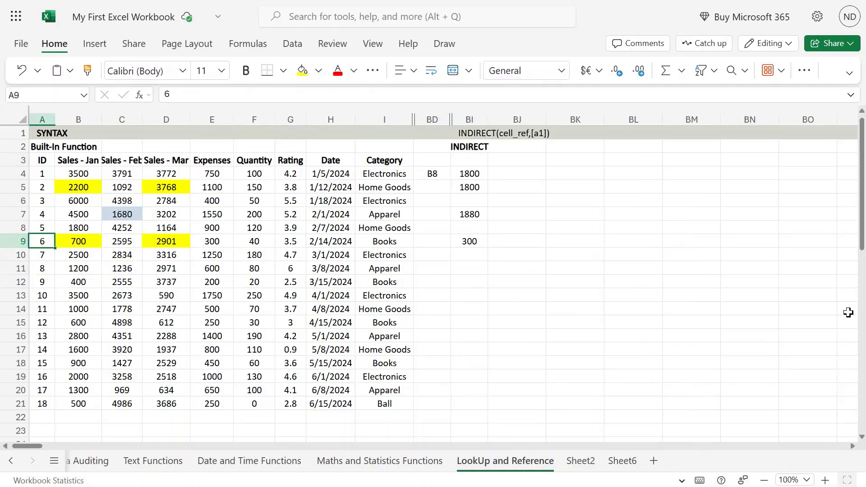
pyautogui.press('Right')
pyautogui.press('Right')
pyautogui.press('Right')
pyautogui.press('Right')
pyautogui.press('Right')
pyautogui.press('Right')
pyautogui.press('Right')
pyautogui.press('Right')
pyautogui.press('Right')
pyautogui.press('Right')
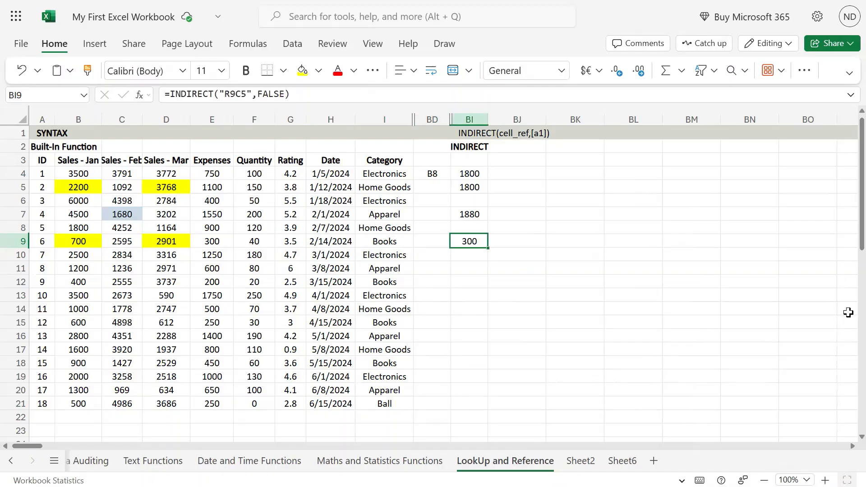
# Examine the row and column parts of the "R9C5" reference inside the BI9 formula, leaving it as it is
pyautogui.press('F2')
pyautogui.press('Escape')
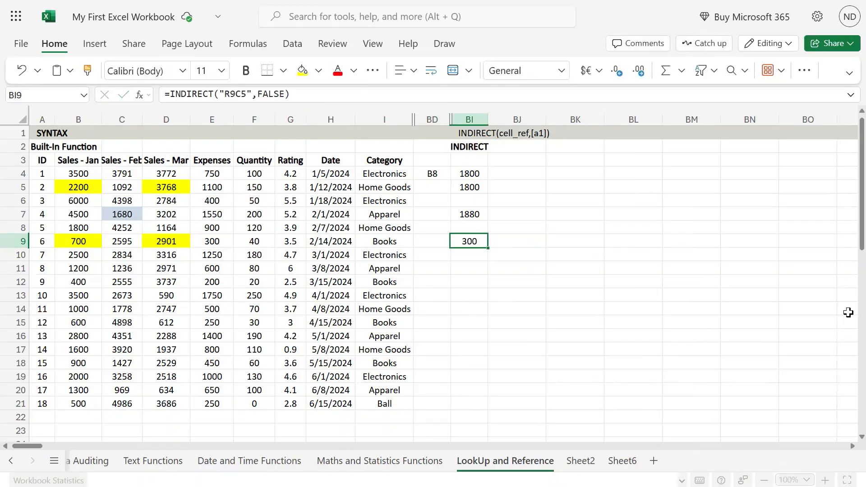
pyautogui.press('Right')
pyautogui.press('Left')
pyautogui.press('F2')
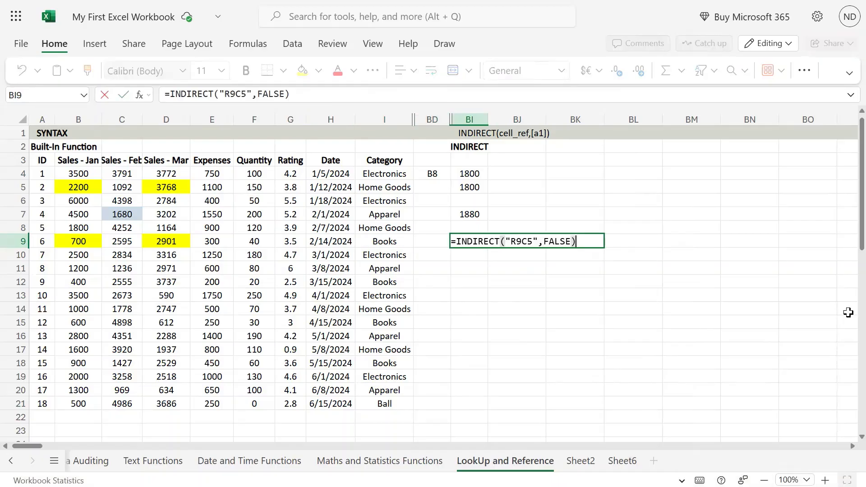
pyautogui.press('Left')
pyautogui.press('Left')
pyautogui.press('Left')
pyautogui.press('Left')
pyautogui.press('Left')
pyautogui.press('Left')
pyautogui.press('Left')
pyautogui.press('Left')
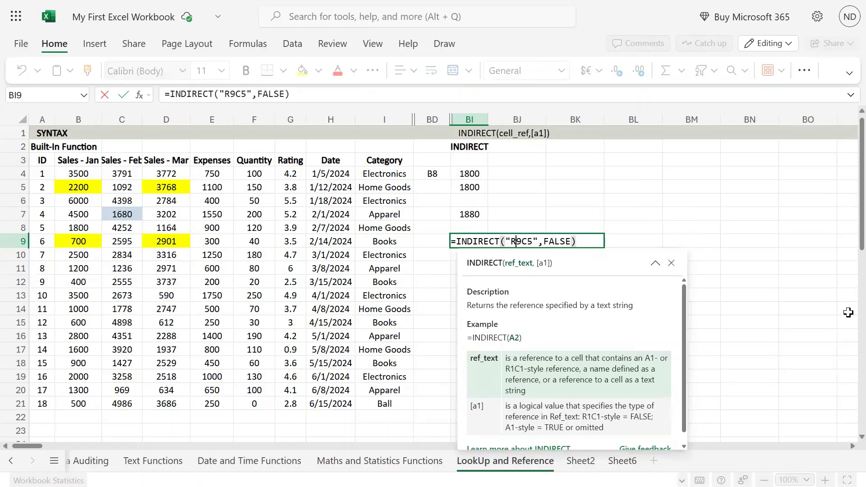
pyautogui.hotkey('shift', 'Right')
pyautogui.press('Right')
pyautogui.hotkey('shift', 'Right')
pyautogui.press('Right')
pyautogui.press('Right')
pyautogui.hotkey('shift', 'Right')
pyautogui.press('Return')
pyautogui.press('Up')
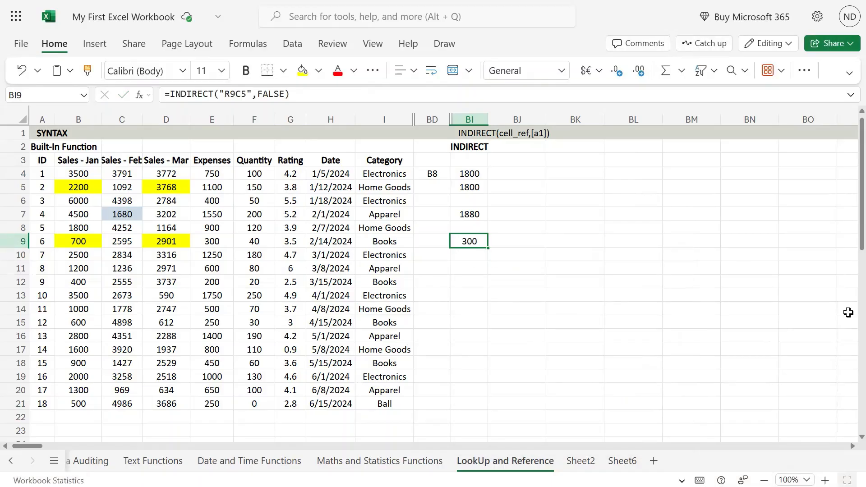
# Examine the row 9 cells again, moving back through the sales columns and returning to empty cell BJ9
pyautogui.press('Right')
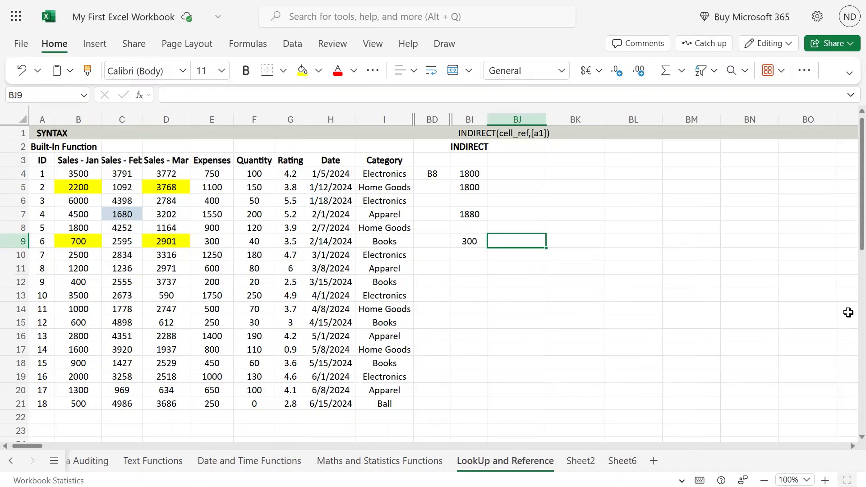
pyautogui.press('Left')
pyautogui.press('Left')
pyautogui.press('Left')
pyautogui.press('Left')
pyautogui.press('Left')
pyautogui.press('Left')
pyautogui.press('Left')
pyautogui.press('Left')
pyautogui.press('Left')
pyautogui.press('Right')
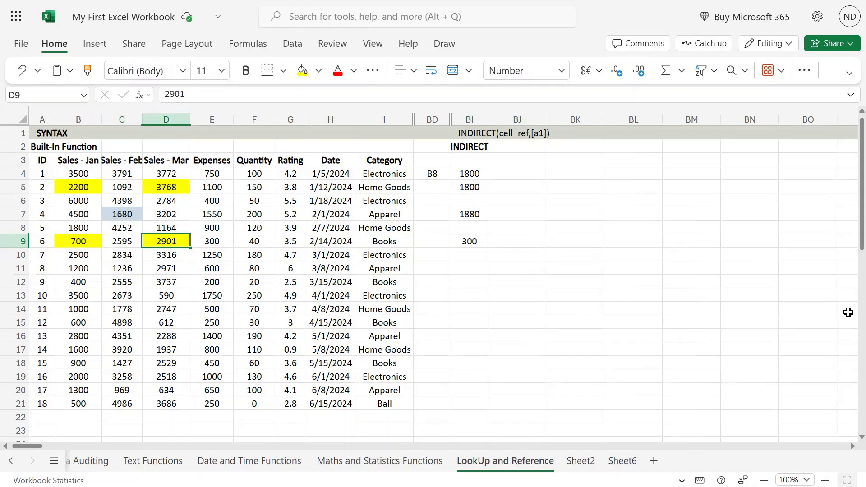
pyautogui.press('Right')
pyautogui.press('Right')
pyautogui.press('Right')
pyautogui.press('Right')
pyautogui.press('Right')
pyautogui.press('Right')
pyautogui.press('Right')
pyautogui.press('Right')
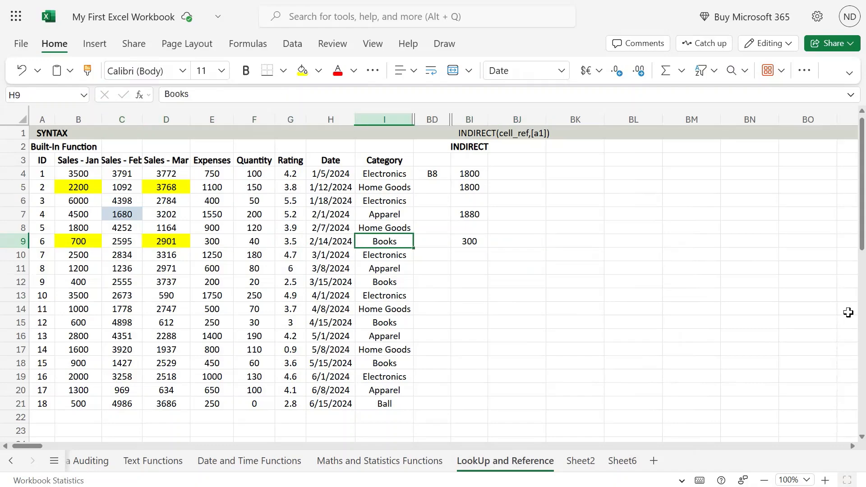
# Enter =INDIRECT(BJ8) in cell BJ9, pointing it at the helper cell directly above
pyautogui.write('indirect')
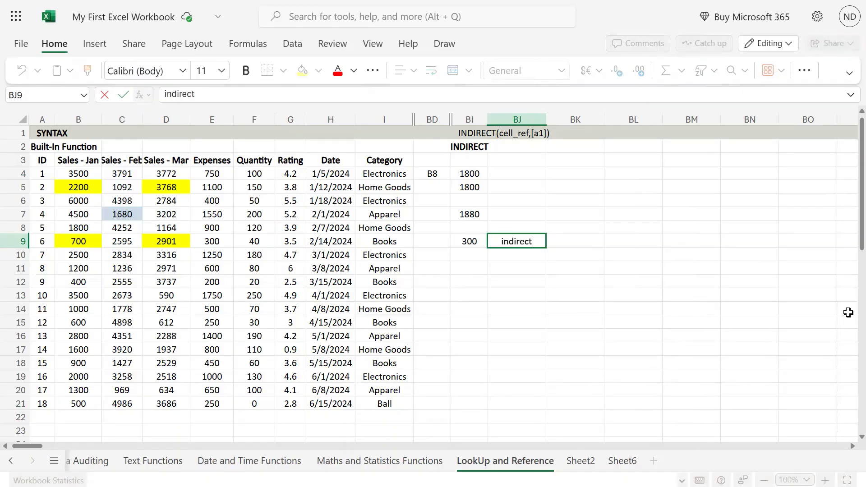
pyautogui.press('Escape')
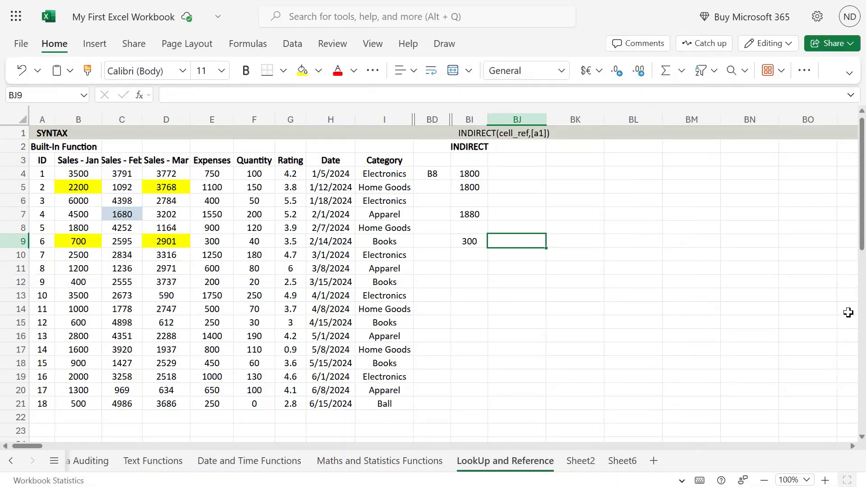
pyautogui.write('=indirec')
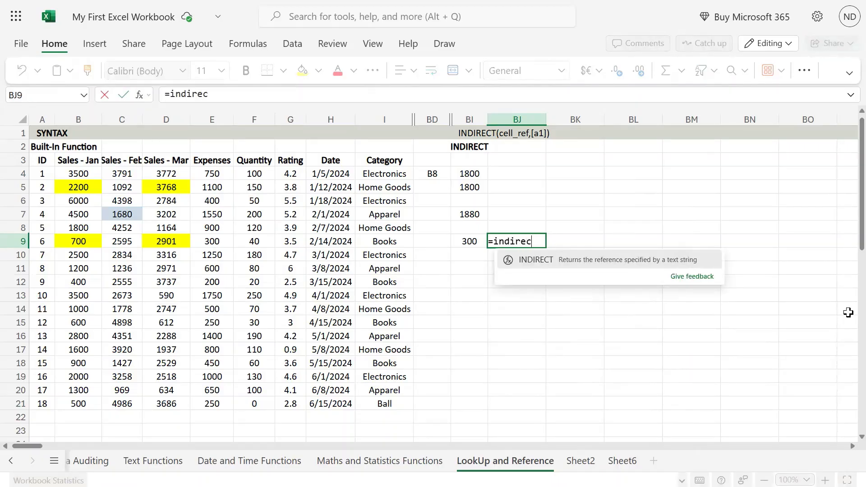
pyautogui.write('t(')
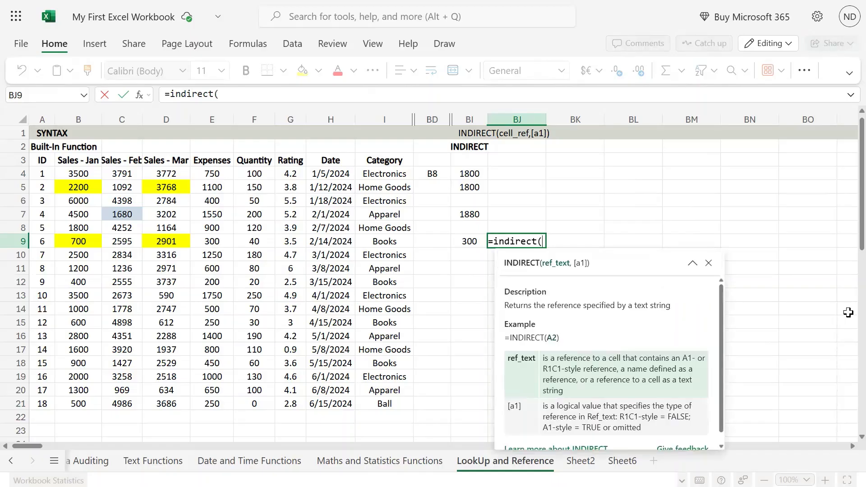
pyautogui.write('e')
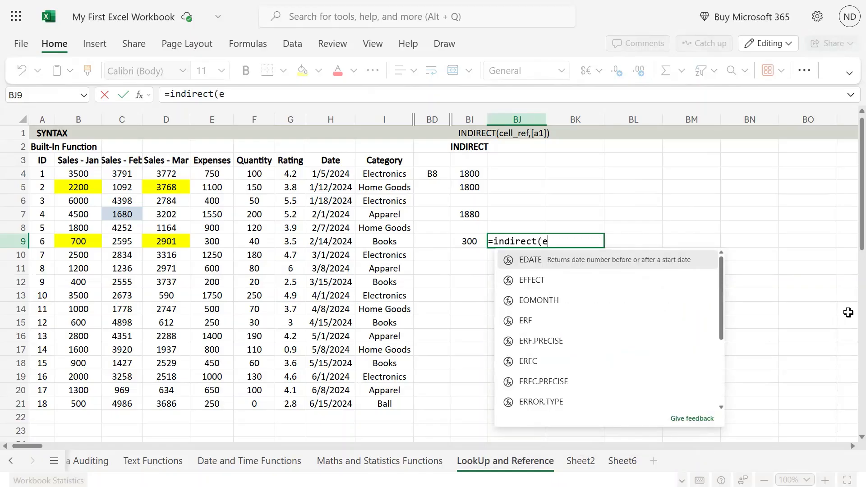
pyautogui.write('9')
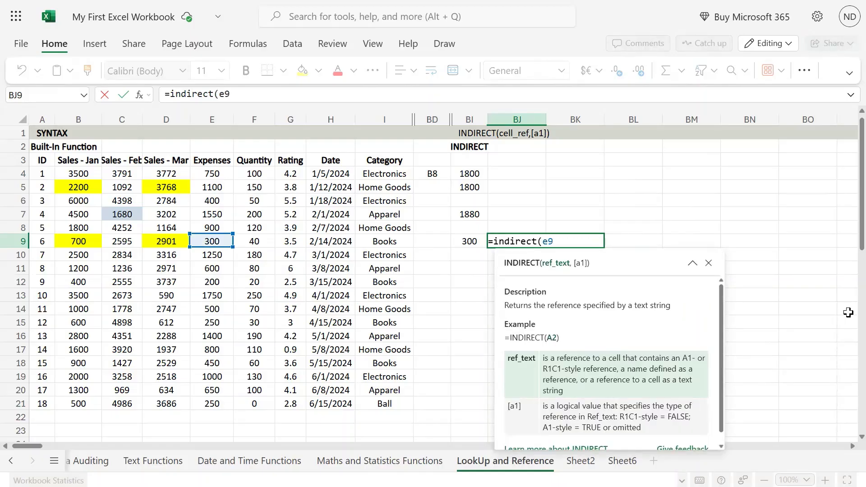
pyautogui.press('Return')
pyautogui.press('BackSpace')
pyautogui.press('BackSpace')
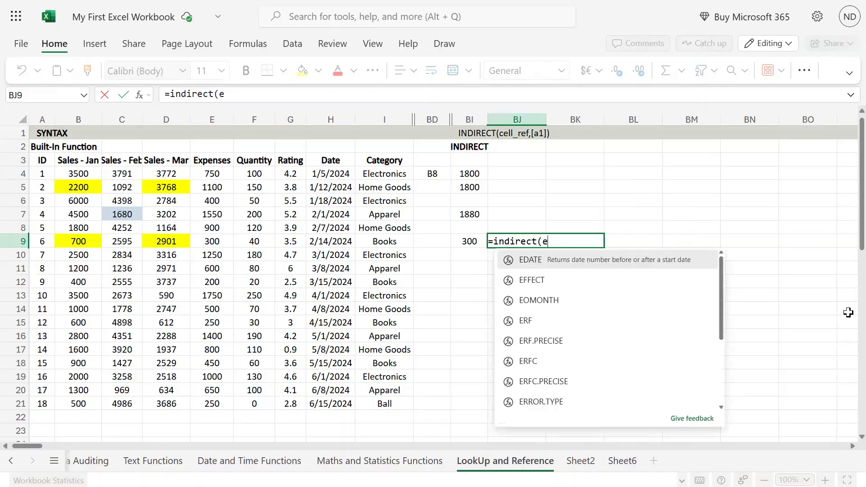
pyautogui.press('Up')
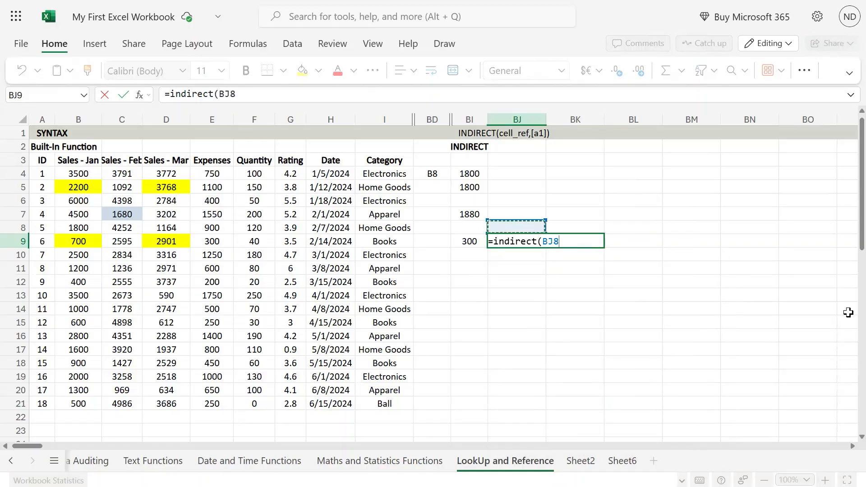
pyautogui.write(')')
pyautogui.press('Return')
# Enter the address E9 as text in helper cell BJ8
pyautogui.press('Up')
pyautogui.press('Up')
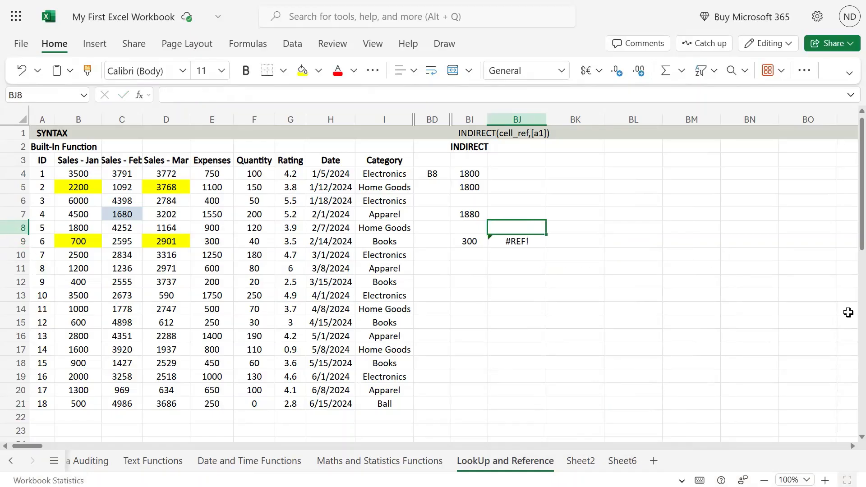
pyautogui.write('E9')
pyautogui.press('Return')
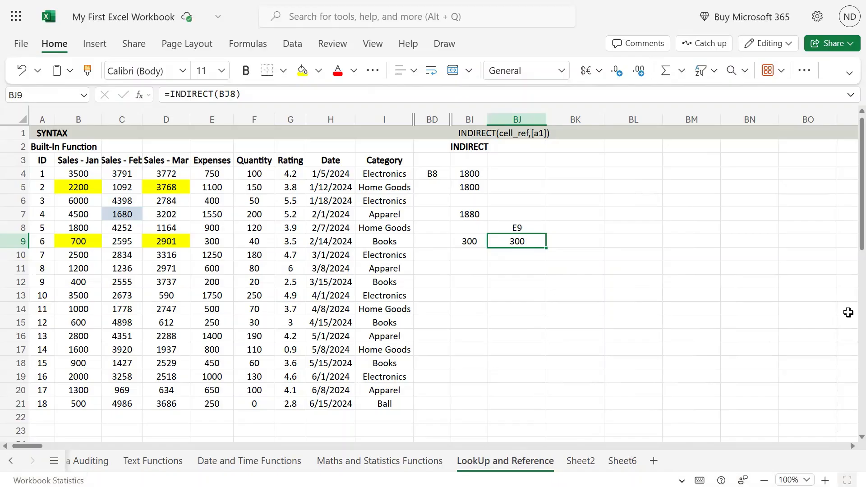
# Review the quoted R9C5 text and the FALSE argument in the BI9 formula without changing it, and move down to BI11
pyautogui.press('Left')
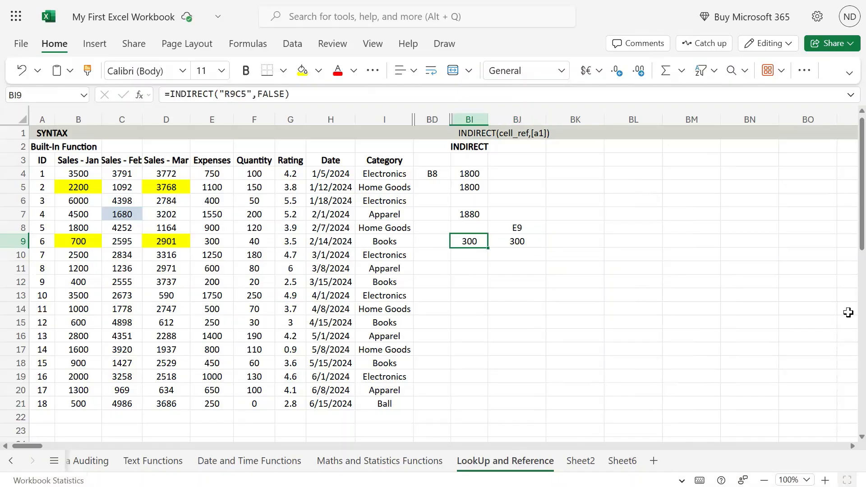
pyautogui.press('F2')
pyautogui.press('Left')
pyautogui.press('Left')
pyautogui.press('Left')
pyautogui.press('Left')
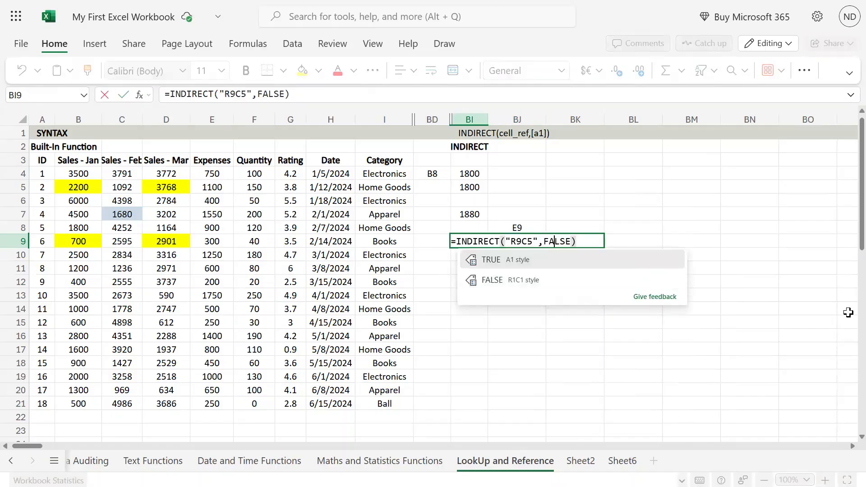
pyautogui.press('Left')
pyautogui.press('Left')
pyautogui.hotkey('shift', 'Left')
pyautogui.hotkey('shift', 'Left')
pyautogui.hotkey('shift', 'Left')
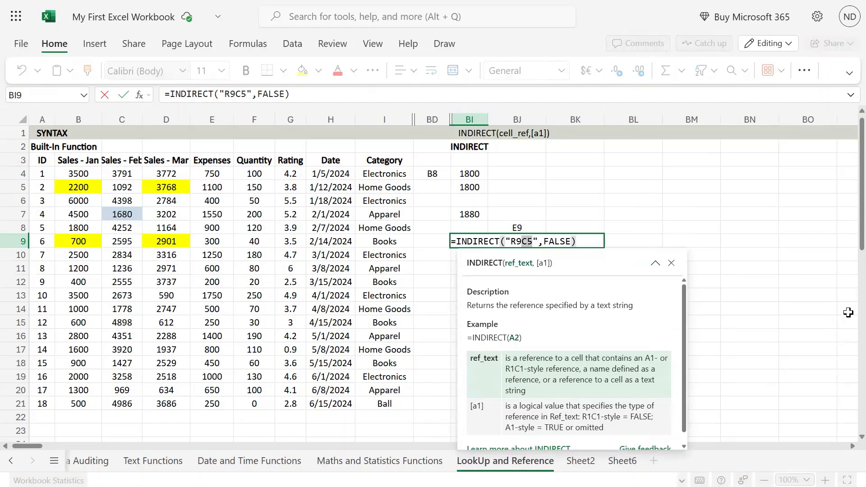
pyautogui.press('Left')
pyautogui.press('Right')
pyautogui.hotkey('shift', 'Right')
pyautogui.press('Left')
pyautogui.press('Left')
pyautogui.press('Left')
pyautogui.press('Right')
pyautogui.hotkey('shift', 'Right')
pyautogui.hotkey('shift', 'Right')
pyautogui.hotkey('shift', 'Right')
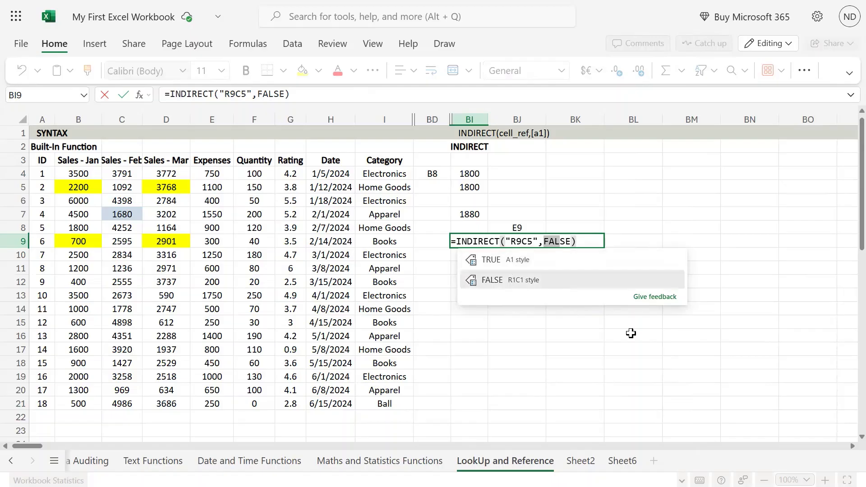
pyautogui.hotkey('ctrl', 'Return')
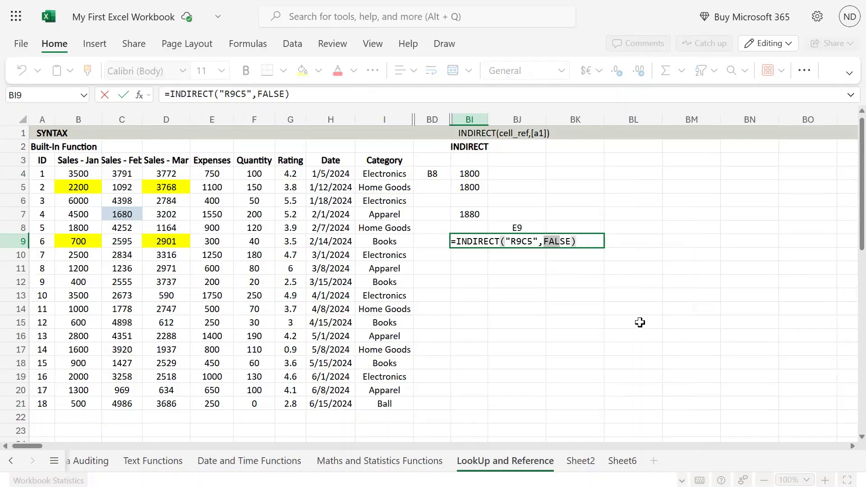
pyautogui.press('Down')
pyautogui.press('Down')
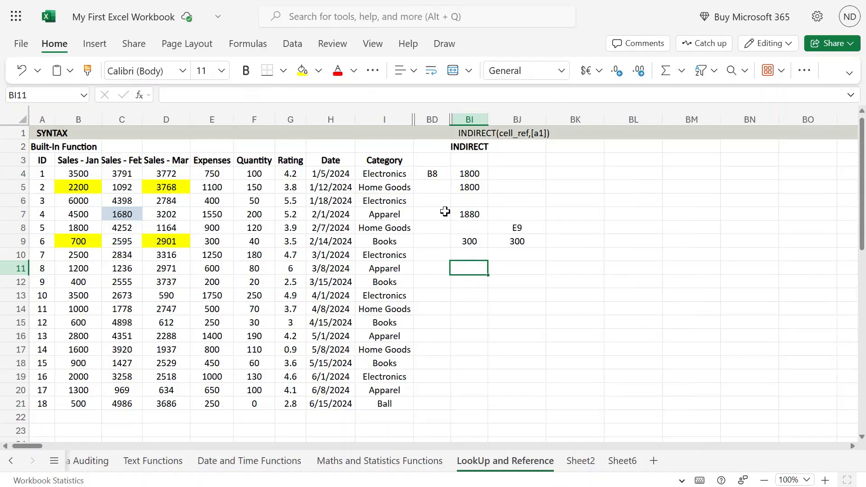
# Enter Vegetables in cell BK3 and Fruits in BK4, and select BK2 above them
pyautogui.click(594, 157)
pyautogui.click(585, 149)
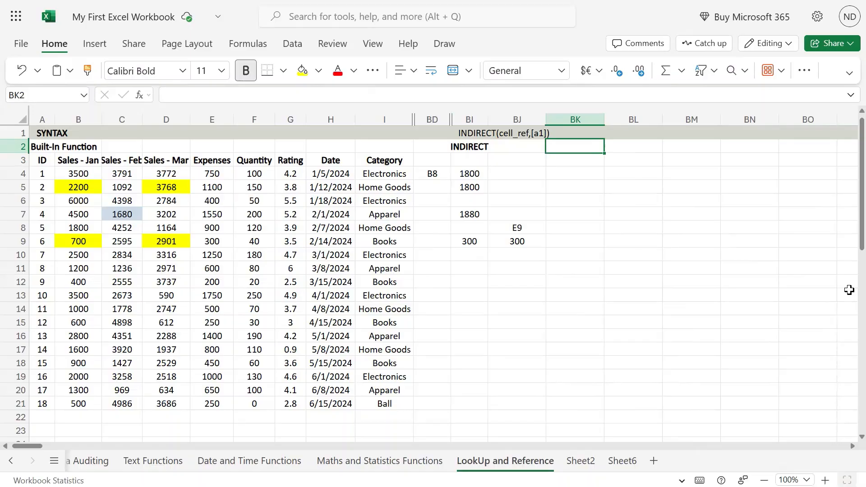
pyautogui.press('Down')
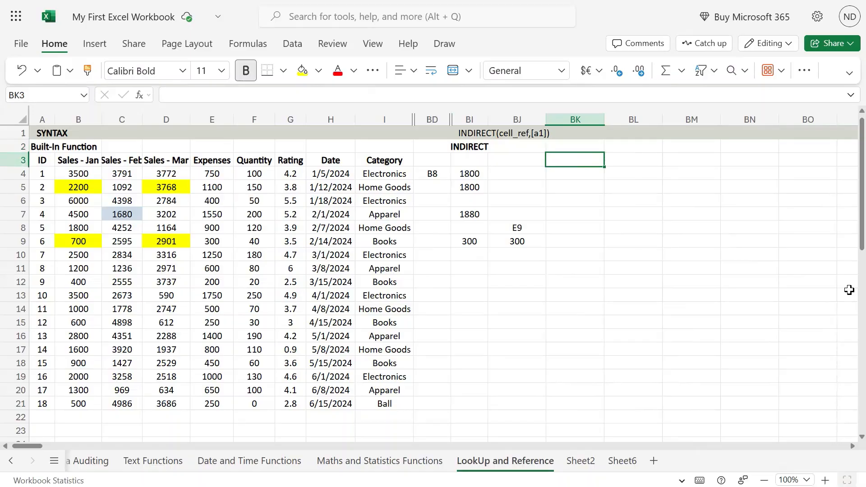
pyautogui.write('Vegetab')
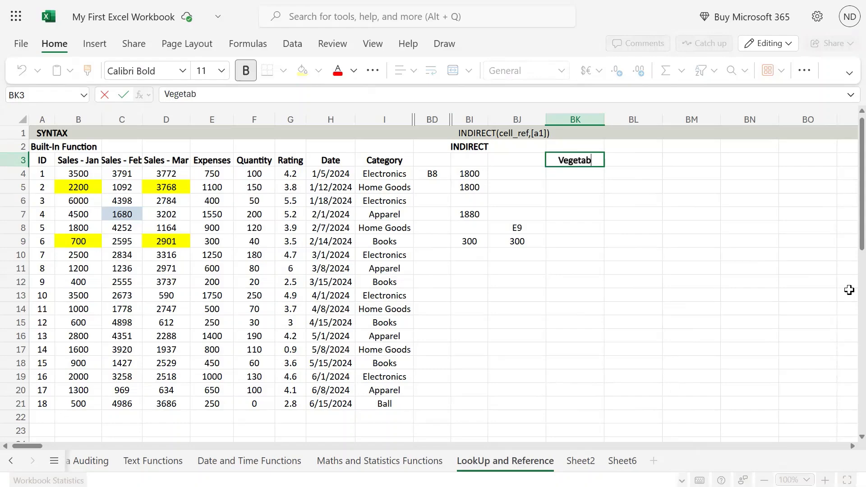
pyautogui.write('les')
pyautogui.press('Return')
pyautogui.write('Fr')
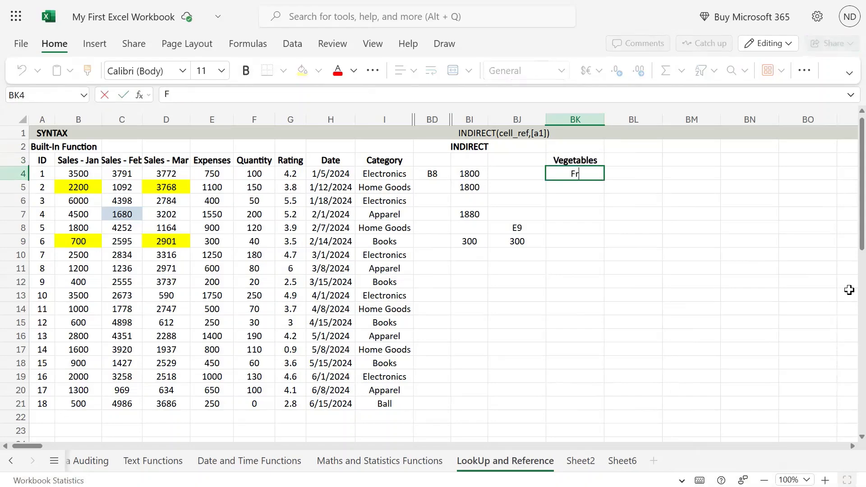
pyautogui.write('uits')
pyautogui.press('Return')
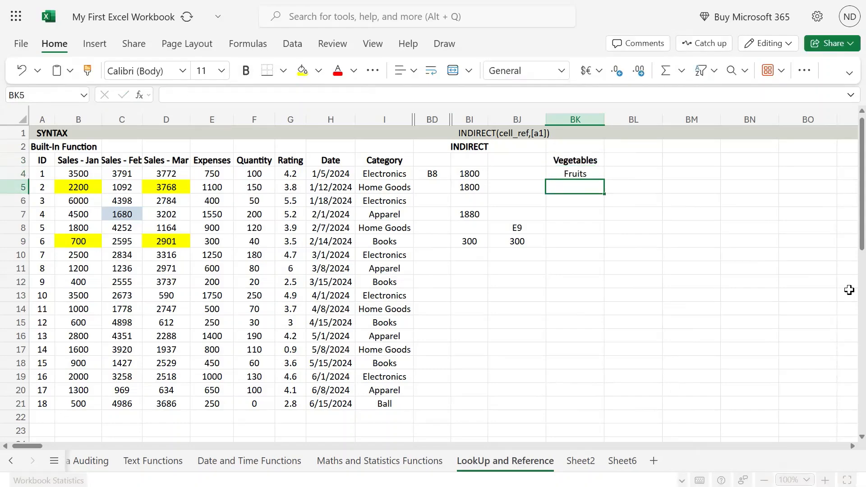
pyautogui.press('Up')
pyautogui.press('Up')
pyautogui.press('Up')
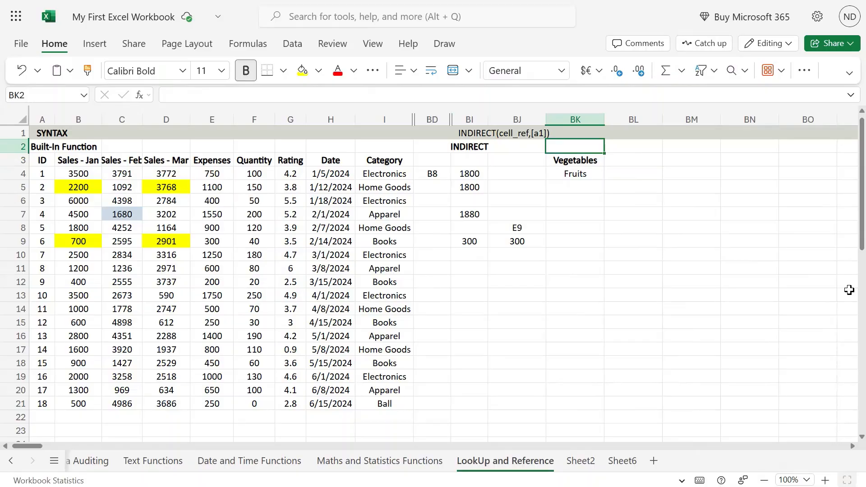
# Enter the heading Grocery in cell BK2, above Vegetables and Fruits
pyautogui.write('Grovery')
pyautogui.press('Return')
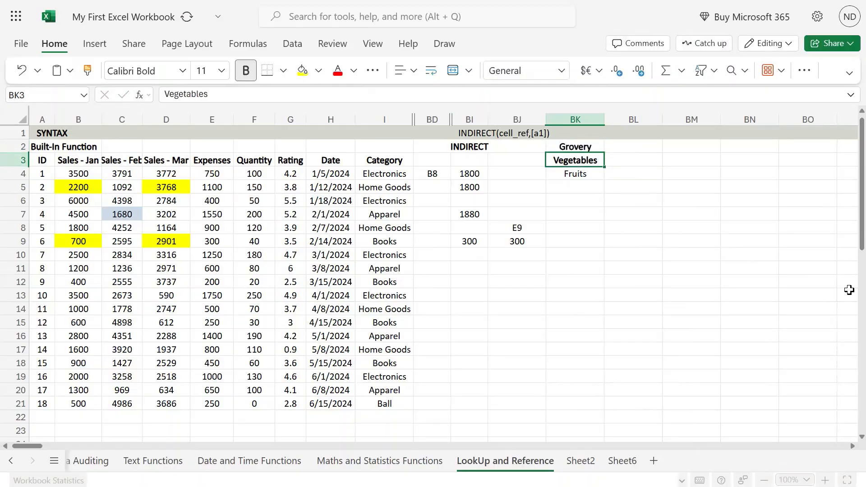
pyautogui.press('Up')
pyautogui.write('Gro')
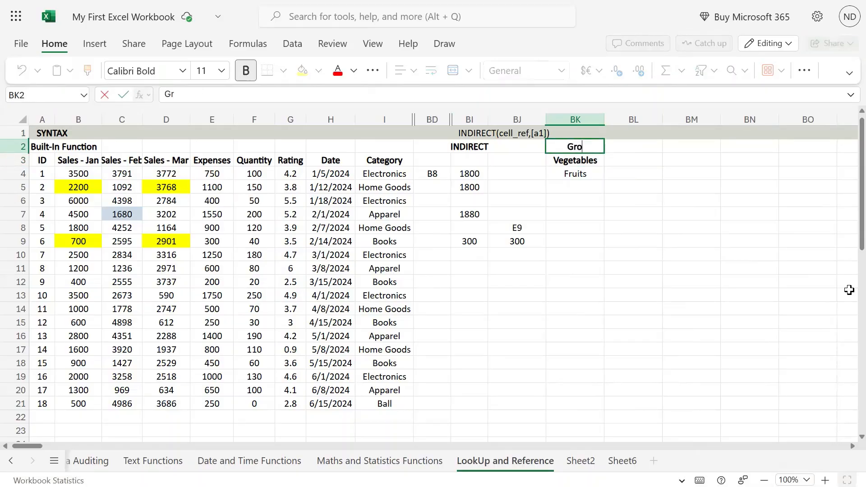
pyautogui.write('cery')
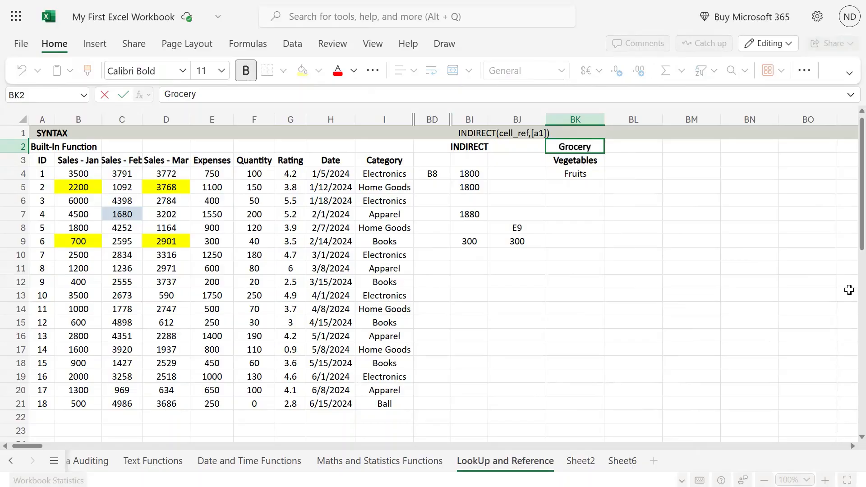
pyautogui.write("'")
pyautogui.press('Return')
pyautogui.press('Up')
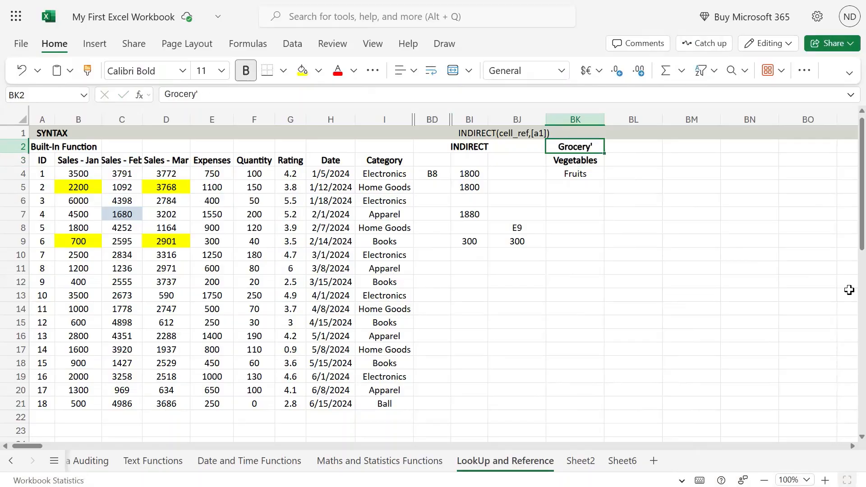
pyautogui.press('F2')
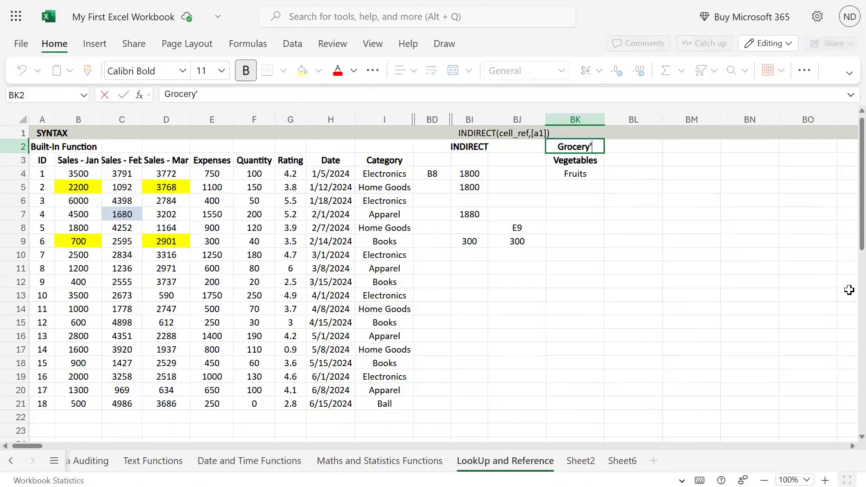
pyautogui.press('BackSpace')
pyautogui.press('Return')
pyautogui.press('Up')
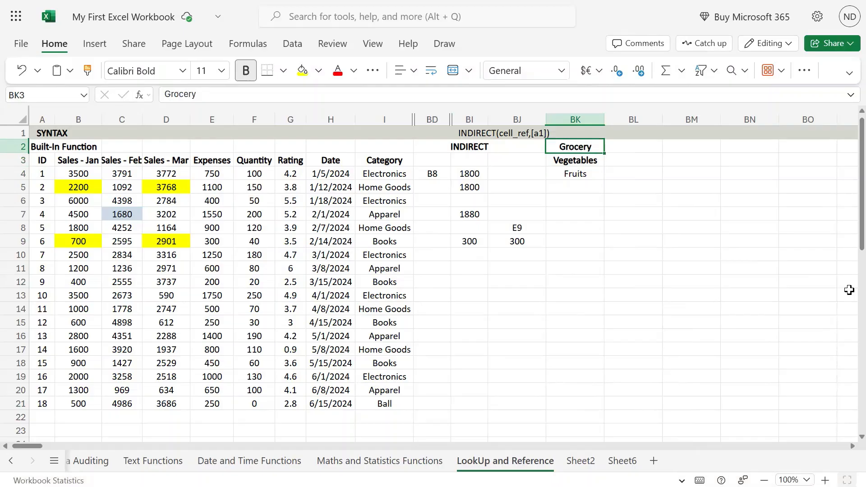
# Remove the bold formatting from Grocery and Vegetables in BK2:BK3
pyautogui.hotkey('shift', 'Down')
pyautogui.hotkey('ctrl', 'b')
pyautogui.press('Down')
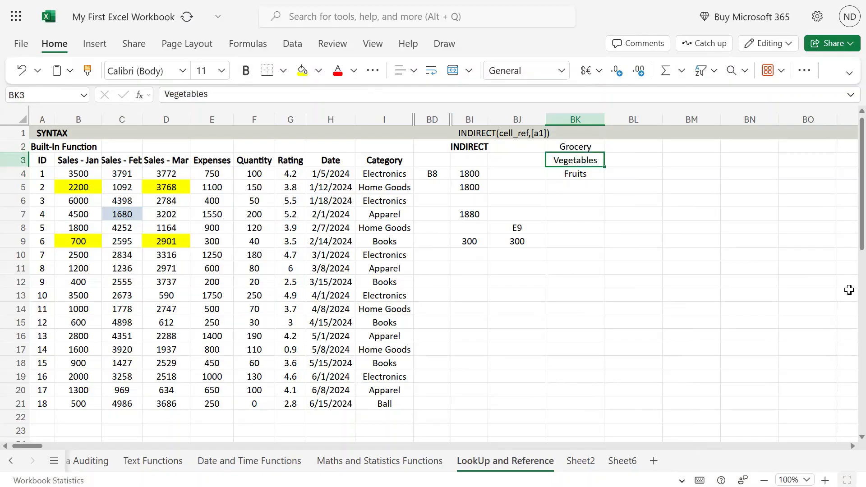
# Add Dairy as the third grocery category in cell BK5, below Fruits
pyautogui.press('Down')
pyautogui.press('Down')
pyautogui.press('Down')
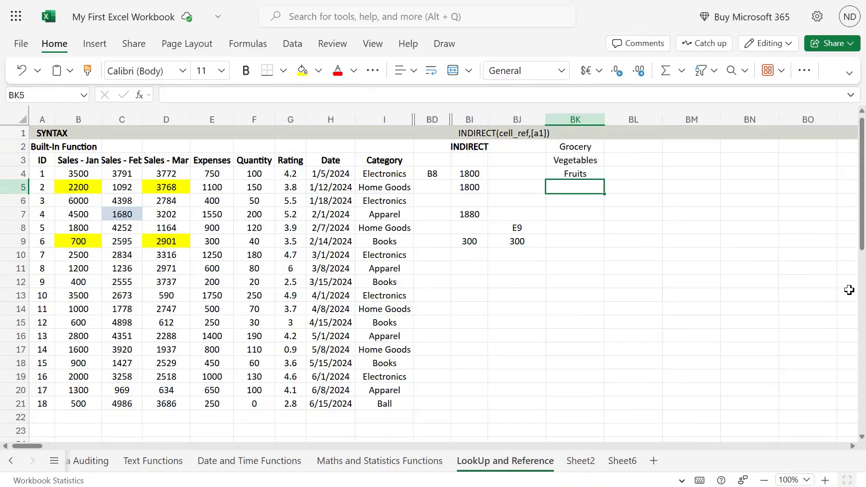
pyautogui.press('Up')
pyautogui.press('Up')
pyautogui.press('Down')
pyautogui.press('Down')
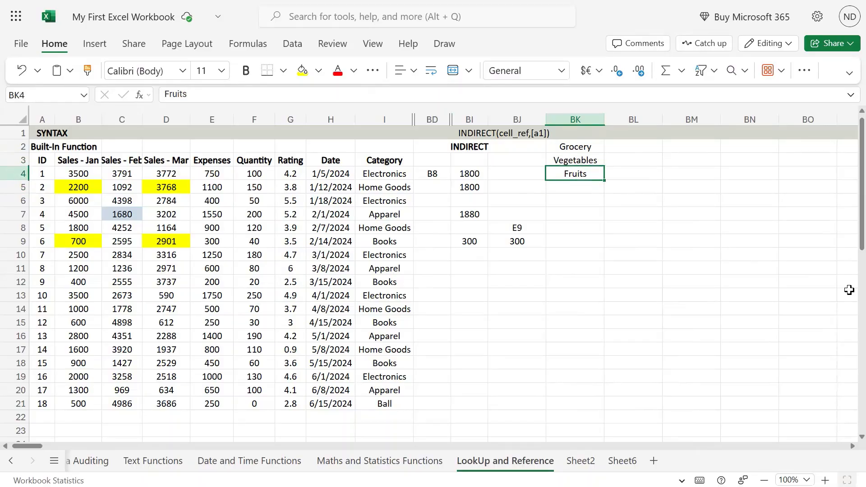
pyautogui.write('Dairy')
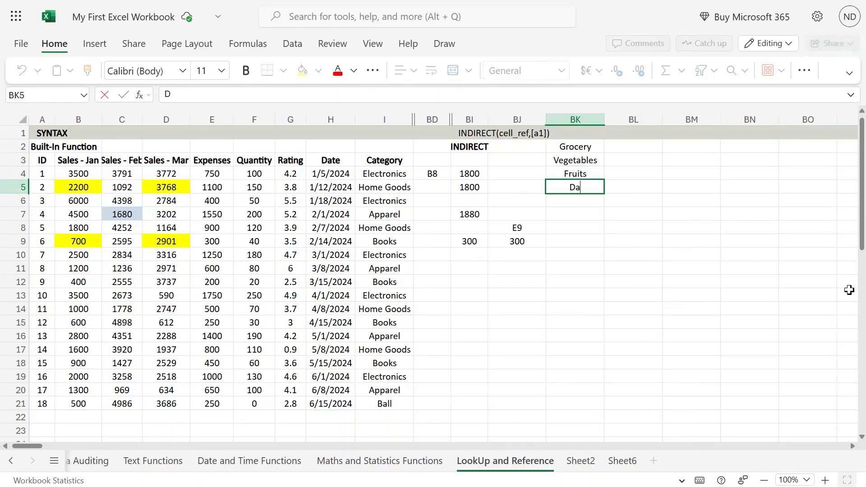
pyautogui.hotkey('ctrl', 'Return')
# Enter the column heading Vegetables in cell BL2, beside the Grocery heading
pyautogui.press('Up')
pyautogui.press('Up')
pyautogui.press('Up')
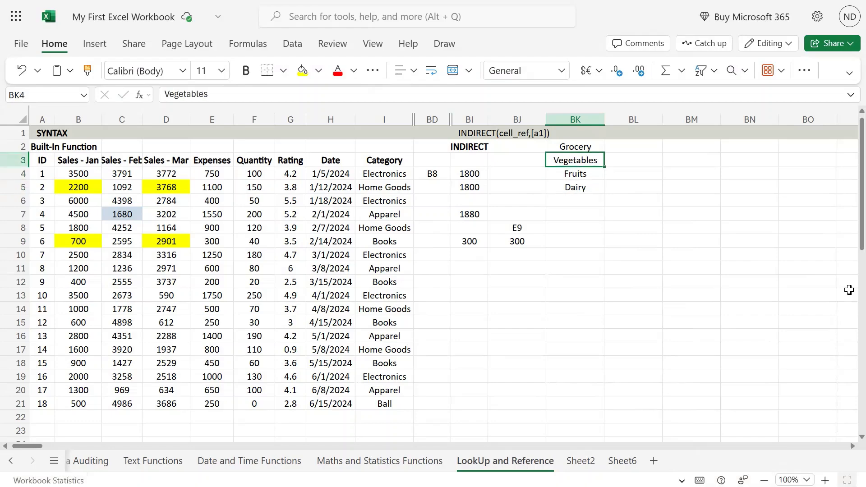
pyautogui.press('Down')
pyautogui.press('Up')
pyautogui.press('Right')
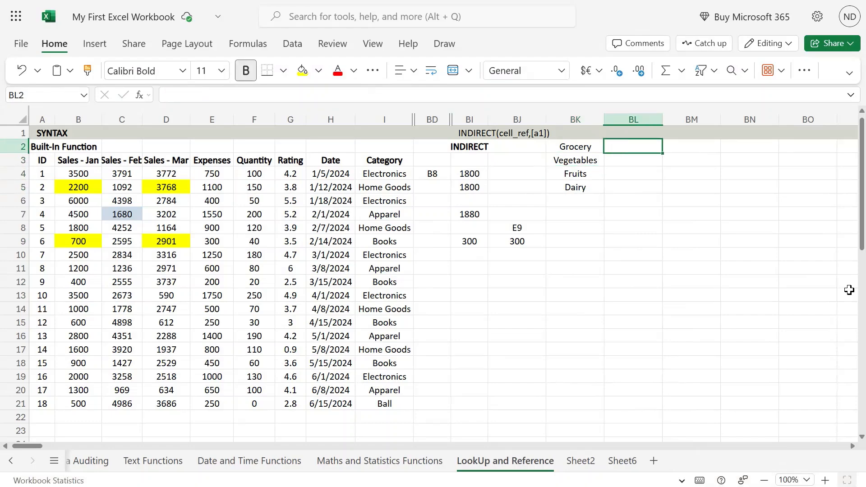
pyautogui.write('Vegetables')
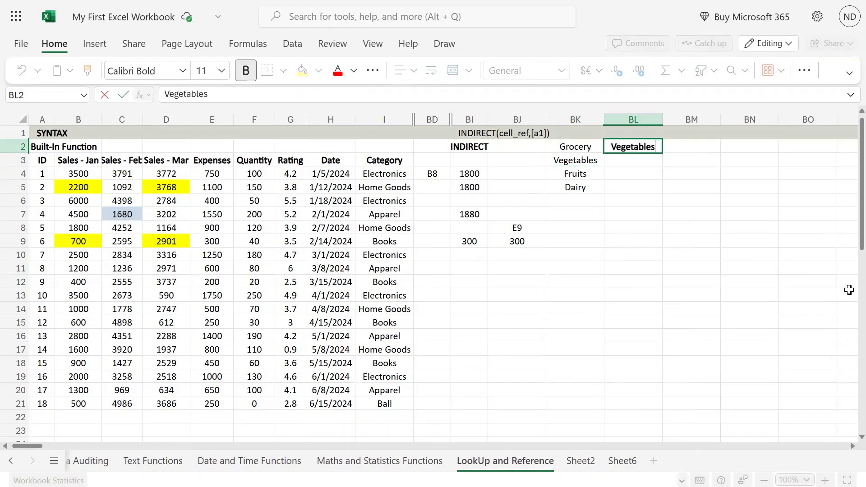
pyautogui.press('BackSpace')
pyautogui.write('s')
pyautogui.press('Return')
# List Potato, Tomato and Green Veggies in BL3:BL5 under the Vegetables heading
pyautogui.write('Potato')
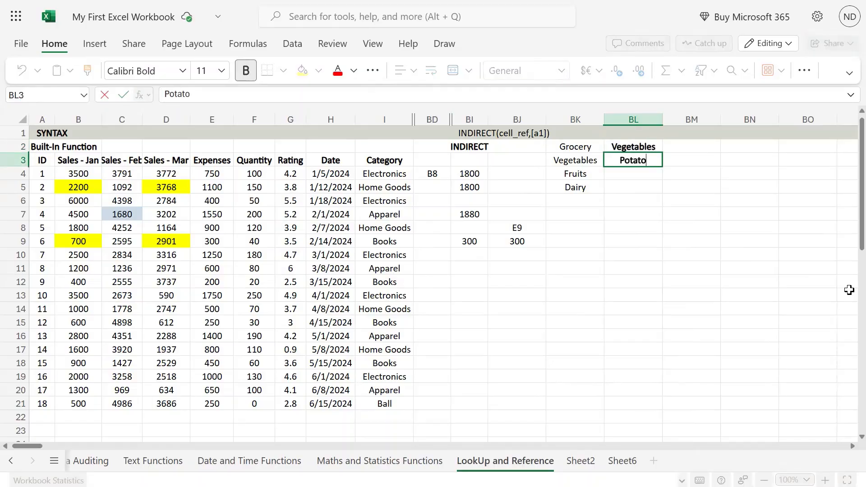
pyautogui.press('Return')
pyautogui.write('Toma')
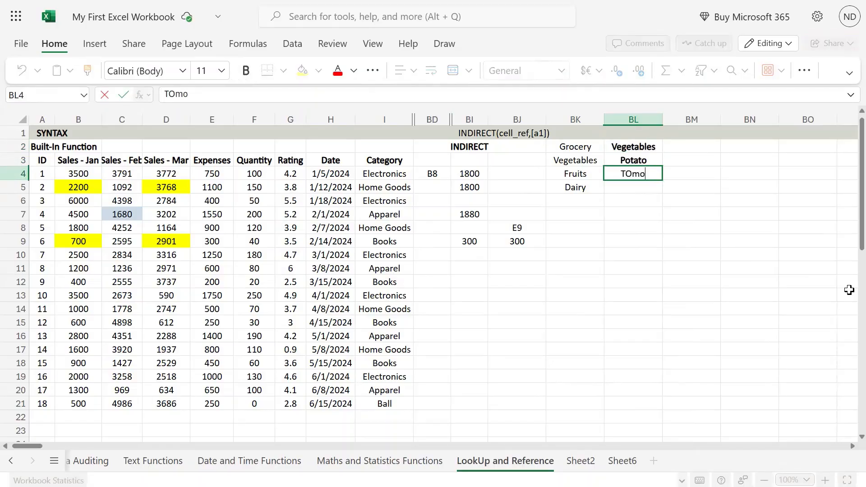
pyautogui.press('BackSpace')
pyautogui.press('BackSpace')
pyautogui.press('BackSpace')
pyautogui.write('o')
pyautogui.write('o')
pyautogui.press('Return')
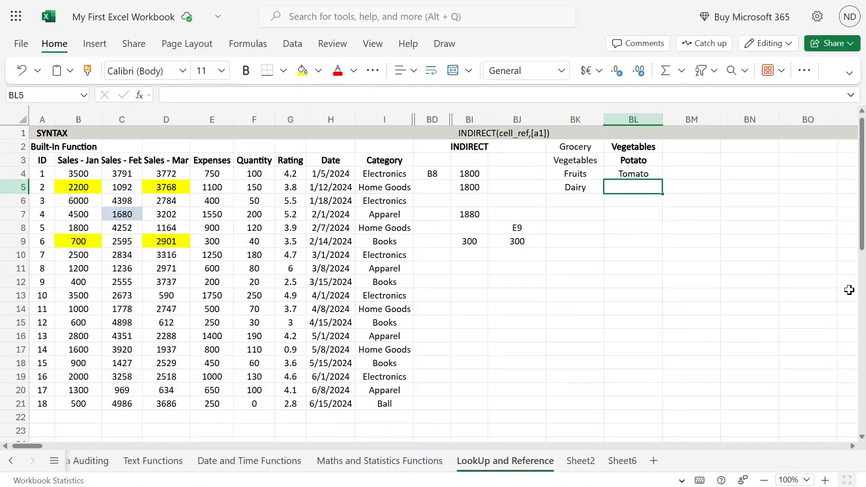
pyautogui.write('Gree')
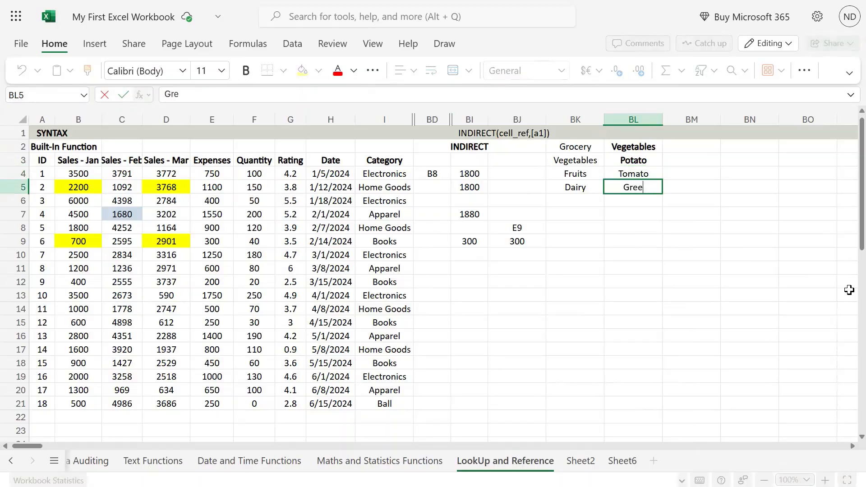
pyautogui.write('n Veggies')
pyautogui.press('Return')
# Enter the column heading Fruits in cell BM2, beside the Vegetables heading
pyautogui.press('Up')
pyautogui.press('Up')
pyautogui.press('Up')
pyautogui.press('Up')
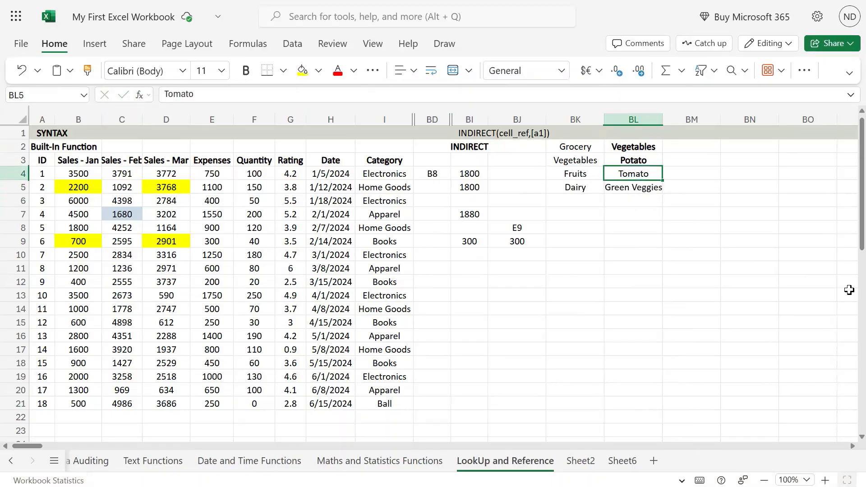
pyautogui.press('Right')
pyautogui.write('Fruits')
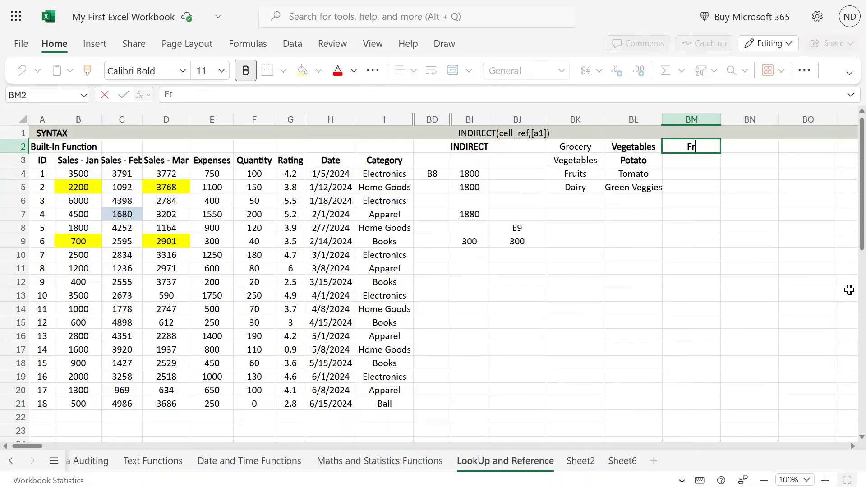
pyautogui.press('Return')
# List Apple, Mango, Banana and Pear in BM3:BM6 under the Fruits heading
pyautogui.write('Apple')
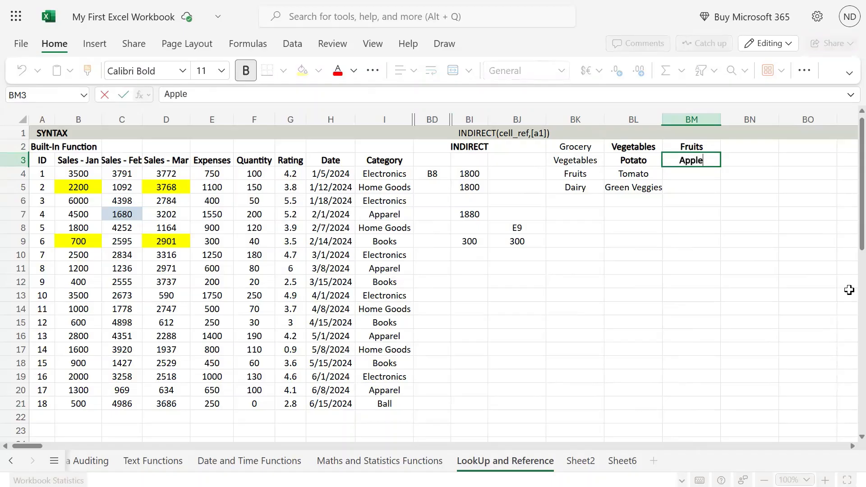
pyautogui.press('Return')
pyautogui.write('Mango')
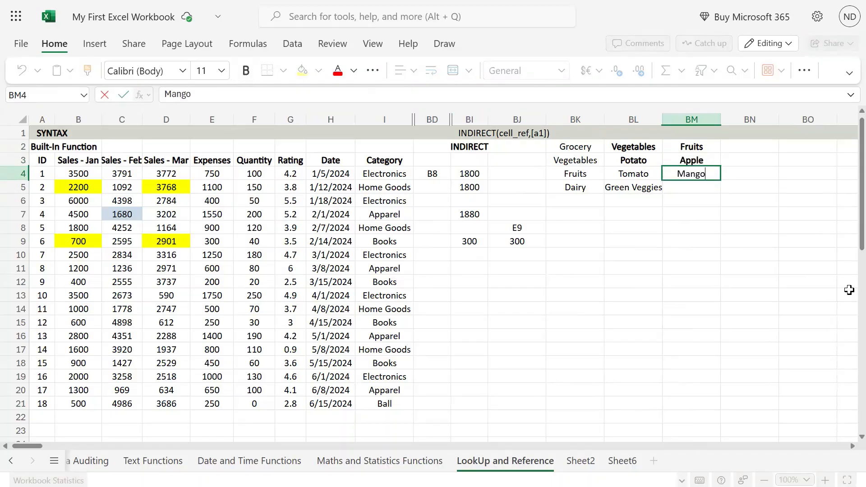
pyautogui.press('Return')
pyautogui.write('Banana')
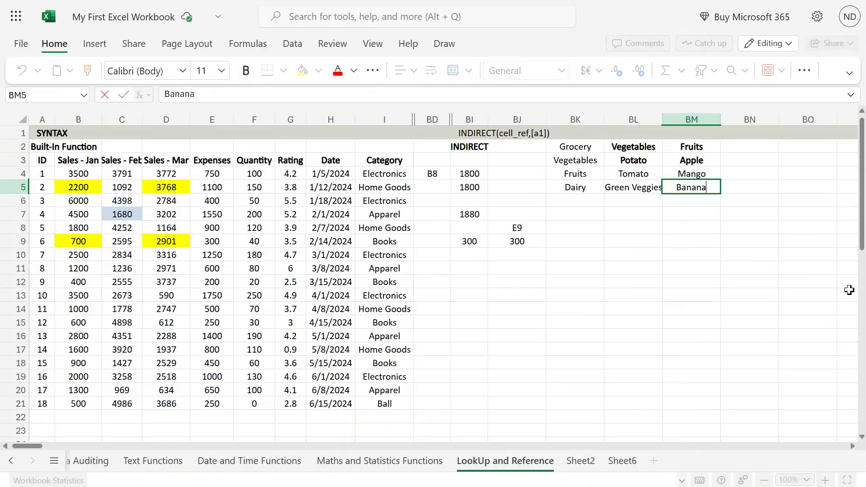
pyautogui.press('Return')
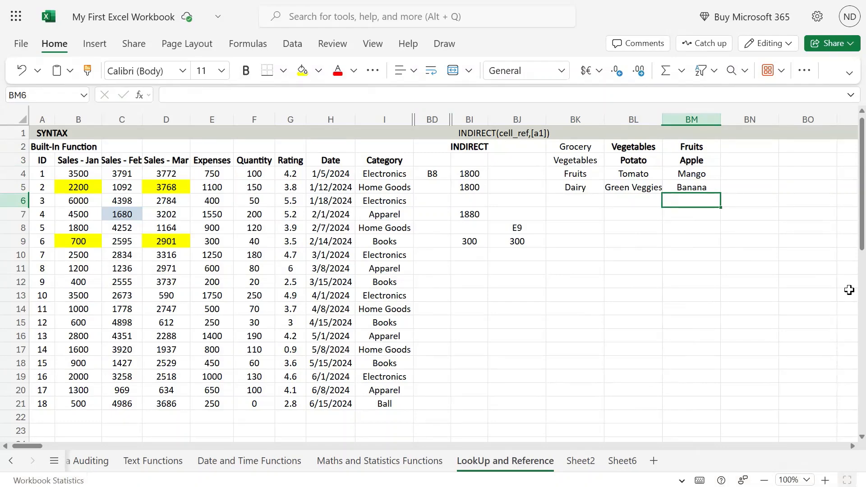
pyautogui.write('Pear')
pyautogui.press('Return')
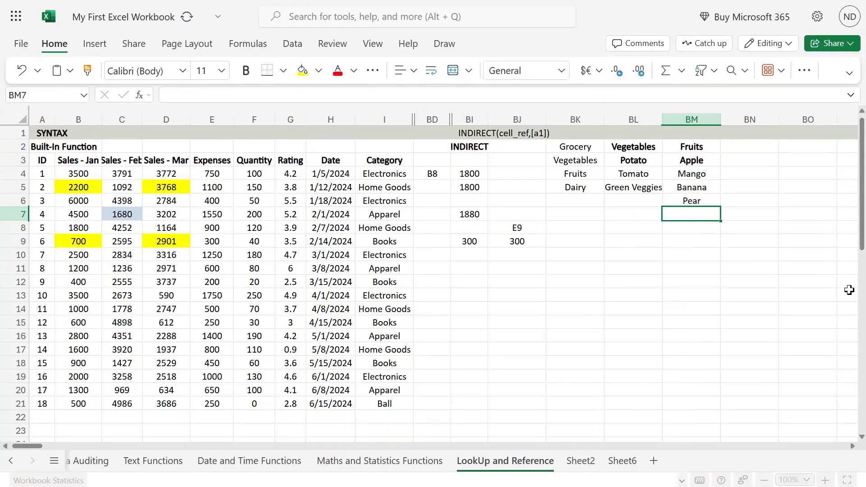
# Enter the column heading Dairy in cell BN2, beside the Fruits heading
pyautogui.press('Up')
pyautogui.press('Up')
pyautogui.press('Up')
pyautogui.press('Up')
pyautogui.press('Up')
pyautogui.press('Right')
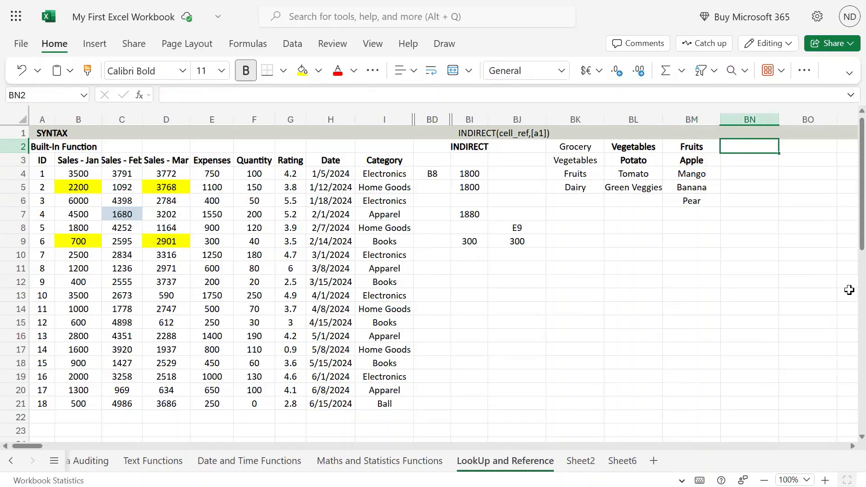
pyautogui.write('Dairy')
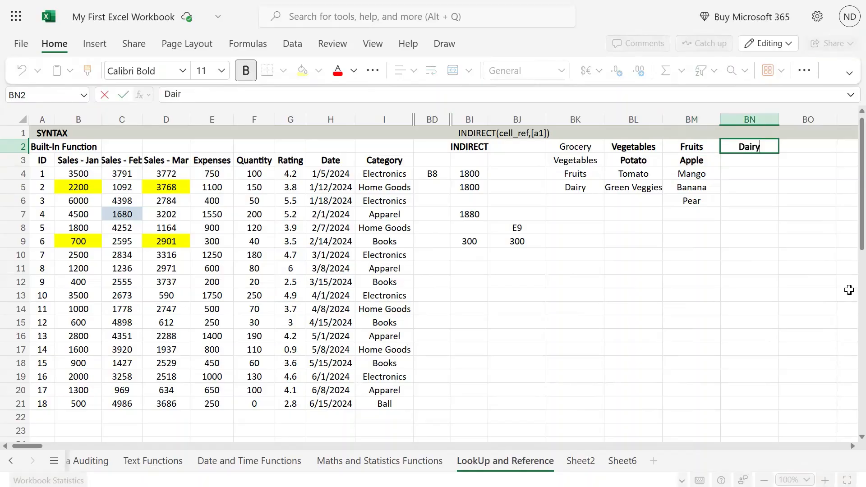
pyautogui.press('Return')
# List Milk, Curd and Buttermilk in BN3:BN5 under the Dairy heading
pyautogui.write('Milk')
pyautogui.press('Return')
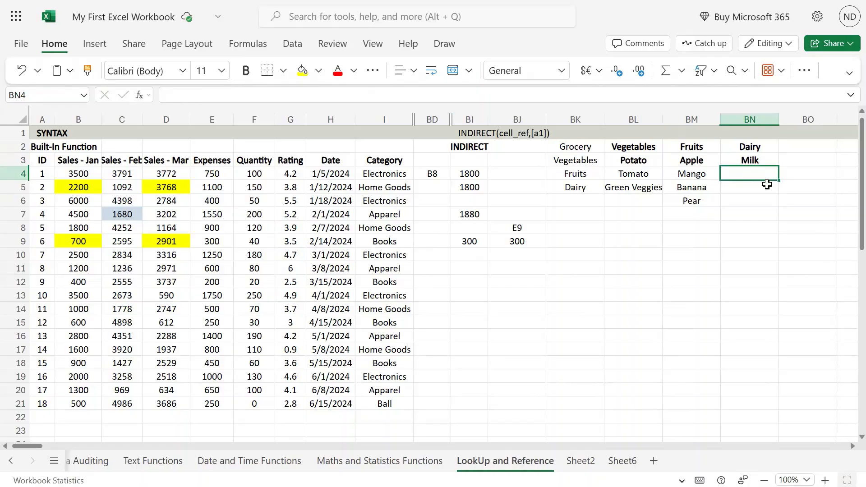
pyautogui.write('Curfe')
pyautogui.press('BackSpace')
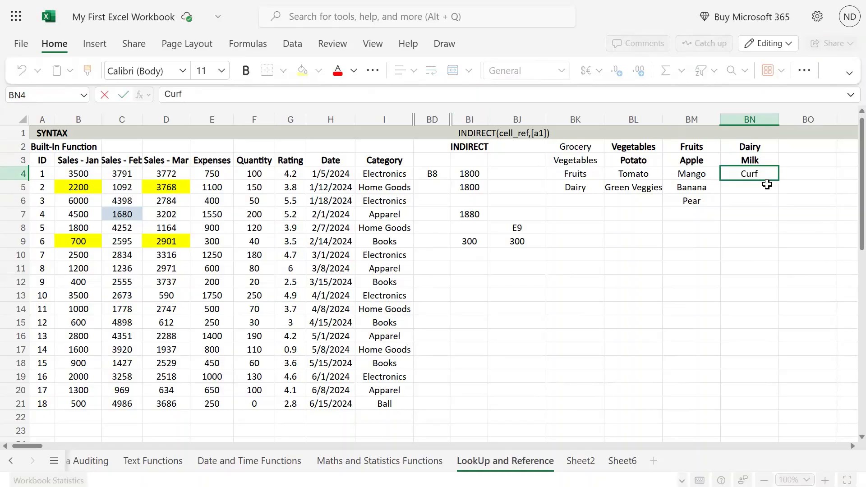
pyautogui.press('BackSpace')
pyautogui.write('d')
pyautogui.press('Return')
pyautogui.write('Bu')
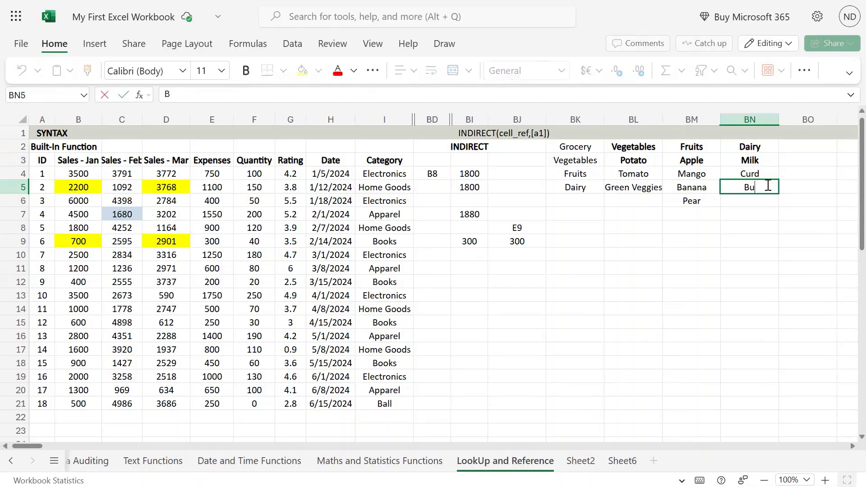
pyautogui.write('ttermilk')
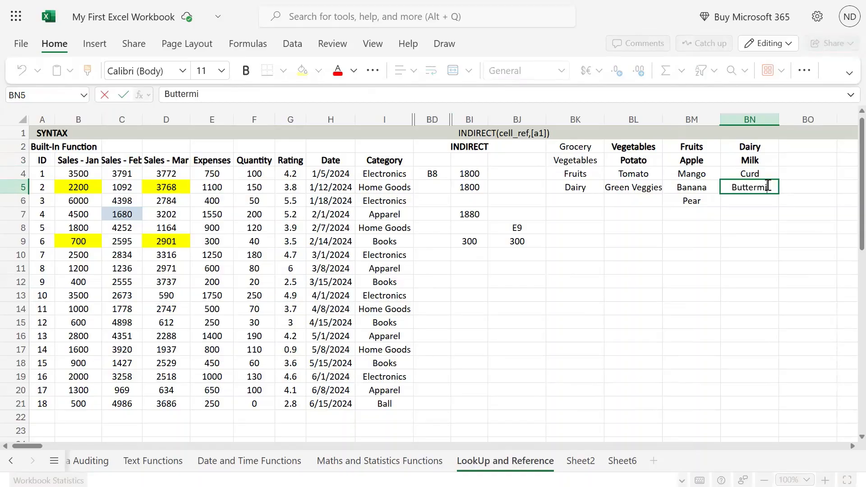
pyautogui.press('Return')
# Highlight the grocery categories in BK3:BK5, and select the empty cell BI11
pyautogui.press('Up')
pyautogui.press('Up')
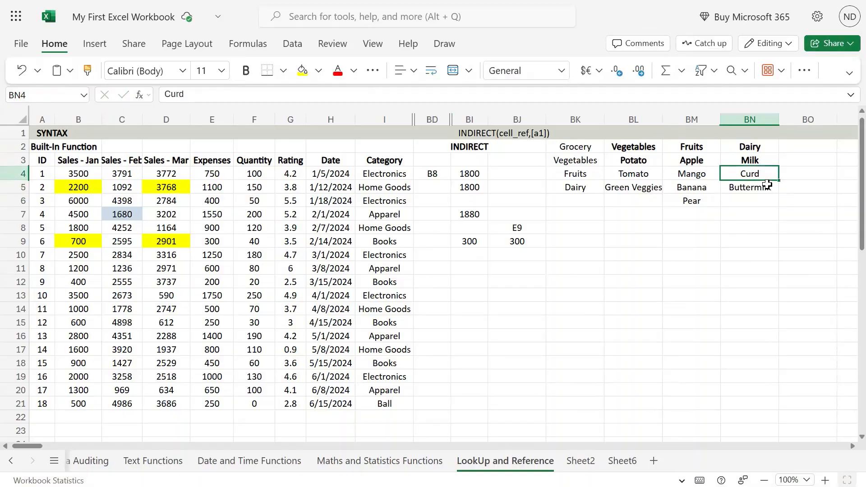
pyautogui.press('Left')
pyautogui.press('Left')
pyautogui.press('Left')
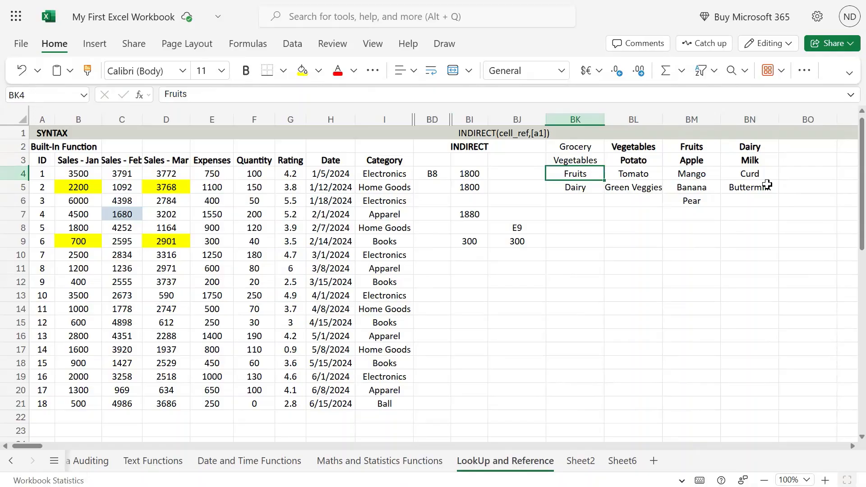
pyautogui.press('Up')
pyautogui.press('Up')
pyautogui.press('Down')
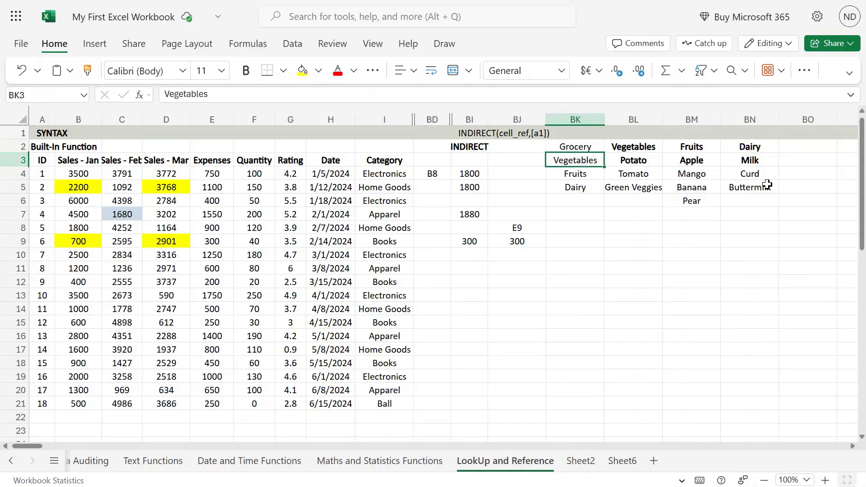
pyautogui.hotkey('shift', 'Down')
pyautogui.hotkey('shift', 'Down')
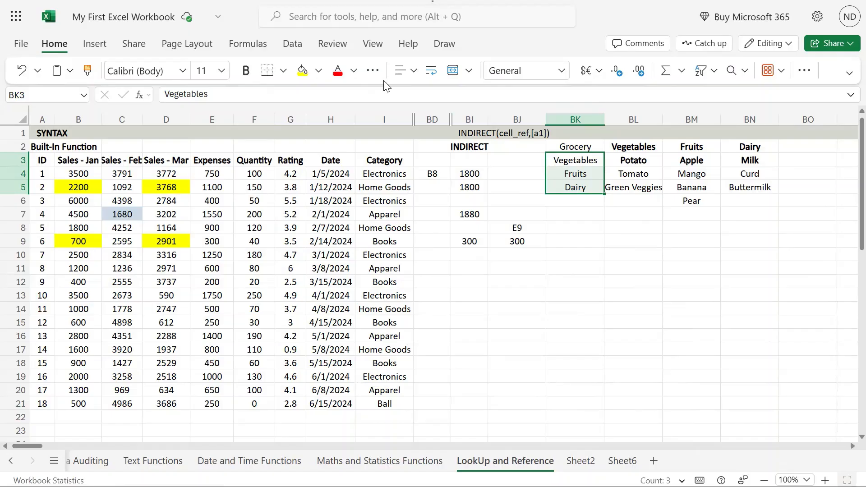
pyautogui.click(478, 266)
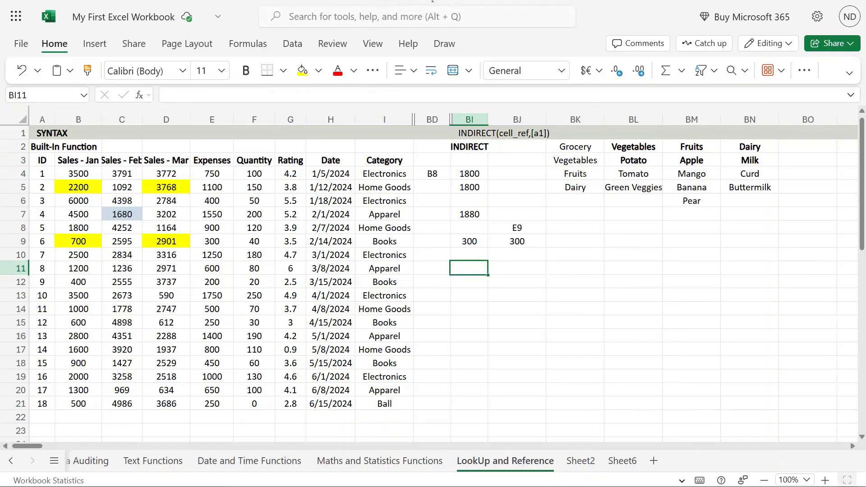
# Add a list data validation to cell BI11 with the grocery categories =$BK$3:$BK$5 as its source
pyautogui.click(293, 45)
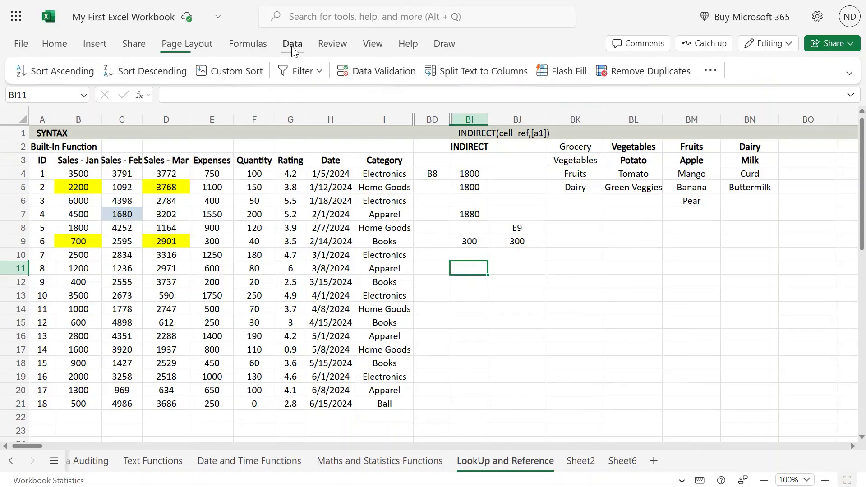
pyautogui.click(353, 72)
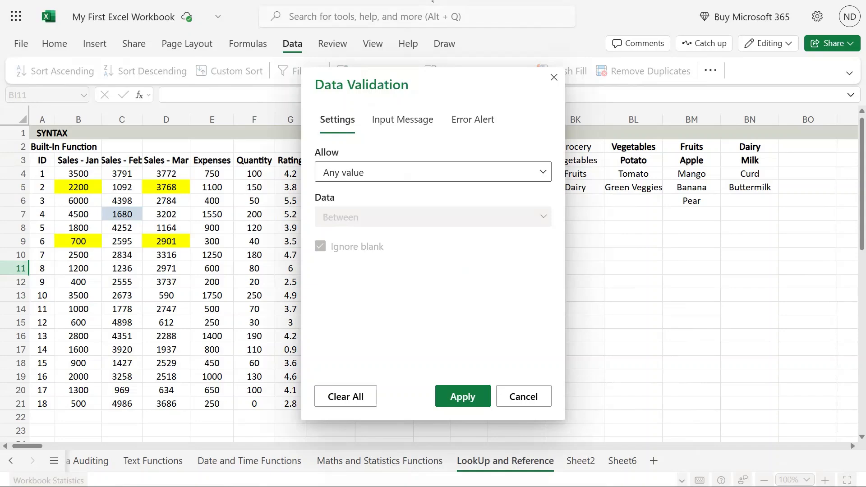
pyautogui.click(366, 175)
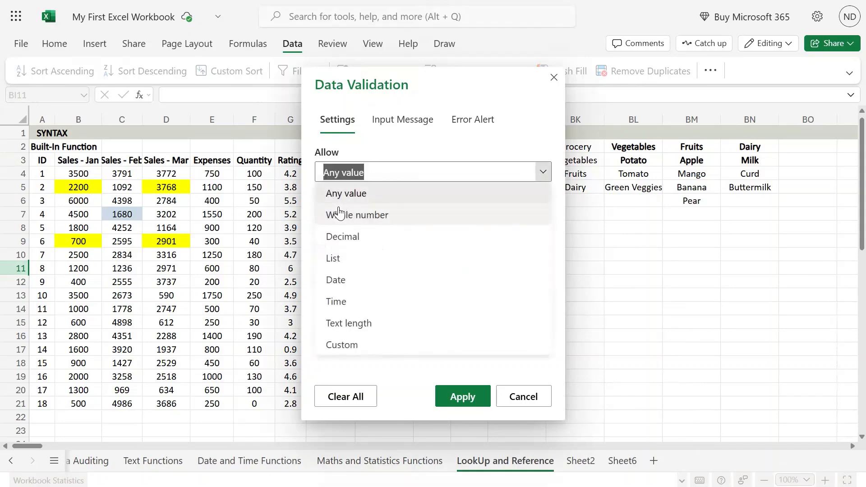
pyautogui.click(341, 258)
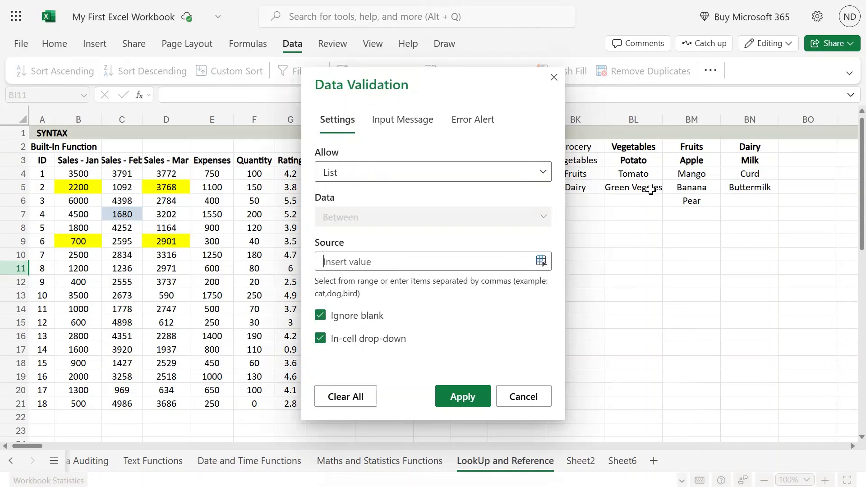
pyautogui.moveTo(508, 75); pyautogui.dragTo(394, 83)
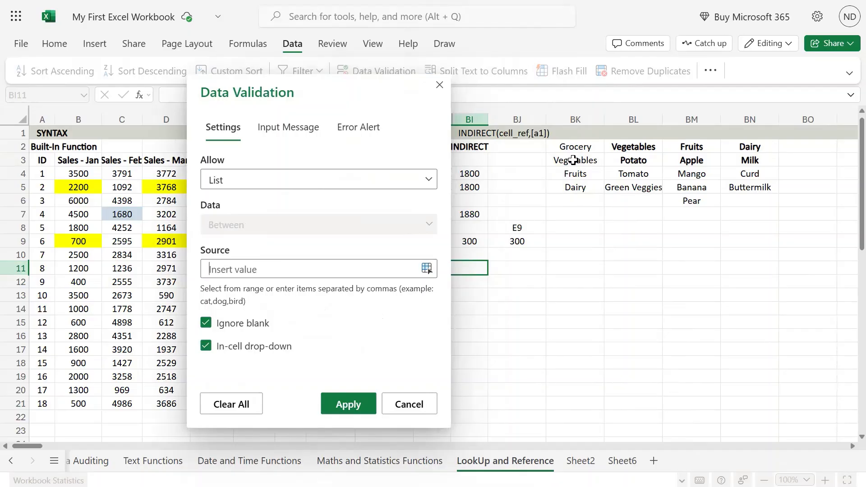
pyautogui.moveTo(573, 160); pyautogui.dragTo(574, 186)
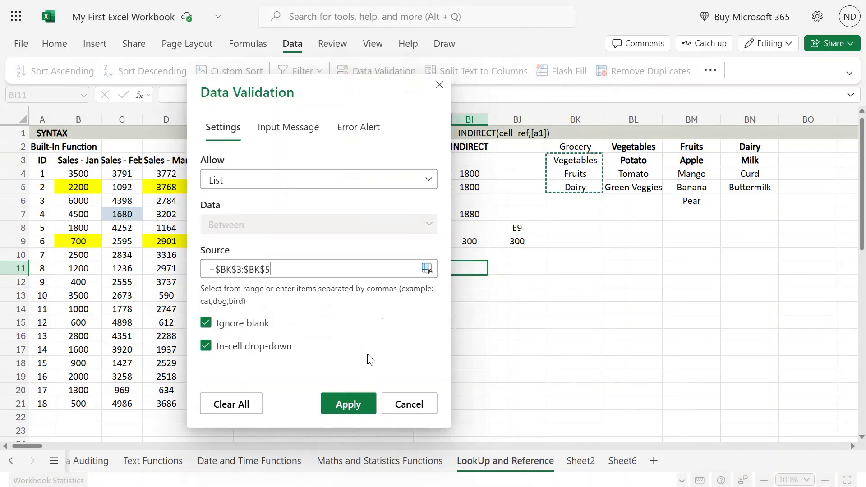
pyautogui.click(349, 406)
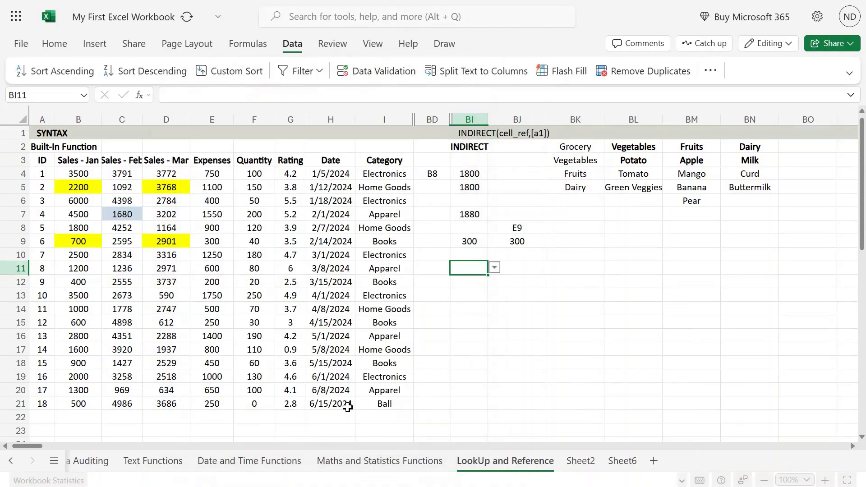
# Look through the category choices in BI11's drop-down, leaving it blank, and select the neighbouring cell BJ11
pyautogui.click(495, 269)
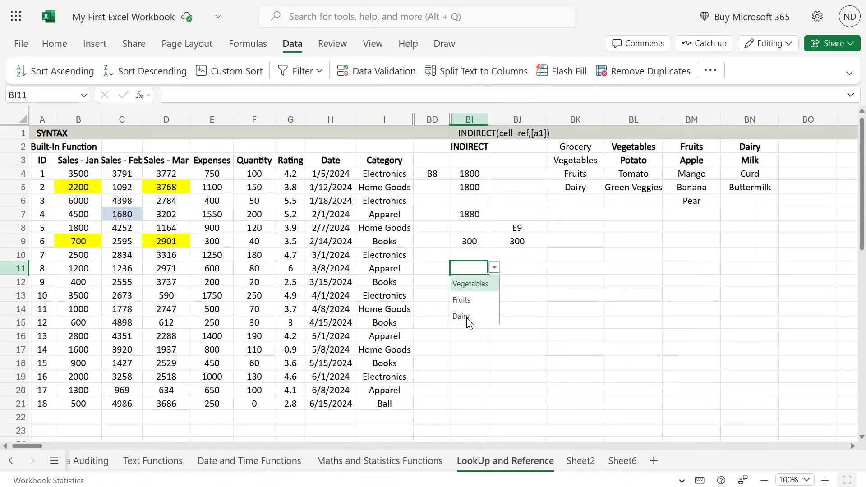
pyautogui.click(526, 269)
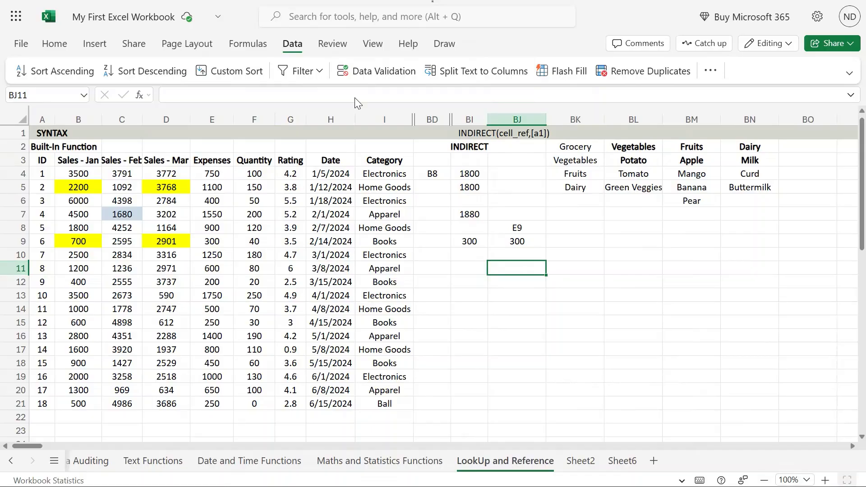
pyautogui.click(470, 268)
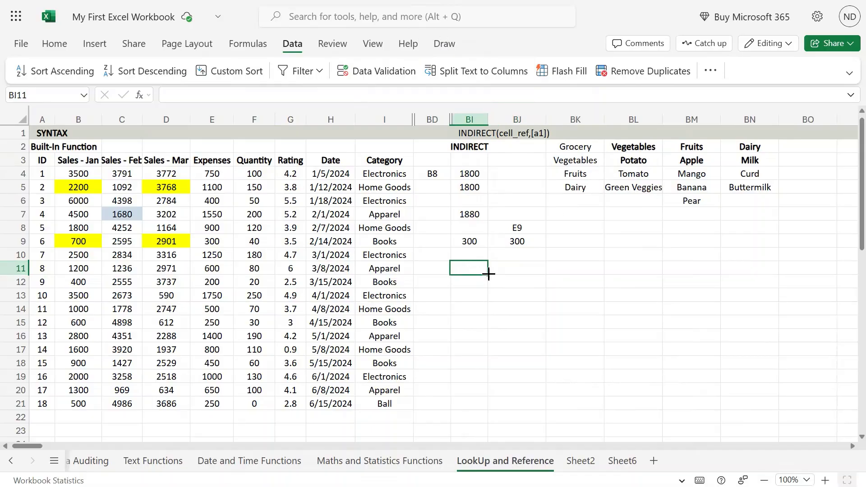
pyautogui.click(494, 267)
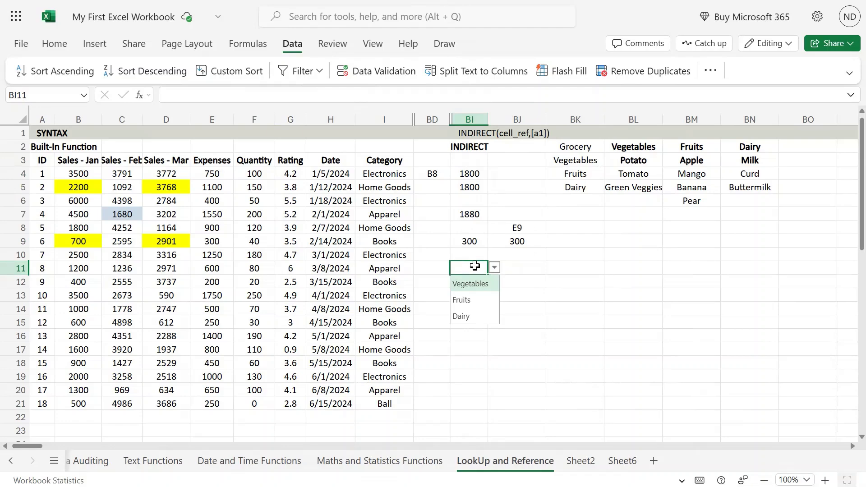
pyautogui.click(518, 267)
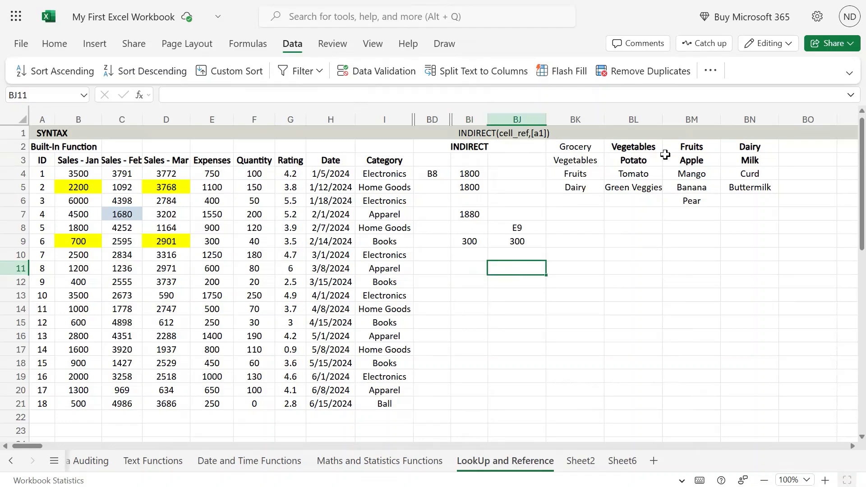
# Highlight the item lists in BL3:BN6 and the categories in BK3:BK5, and return to cell BI11
pyautogui.moveTo(628, 159); pyautogui.dragTo(745, 203)
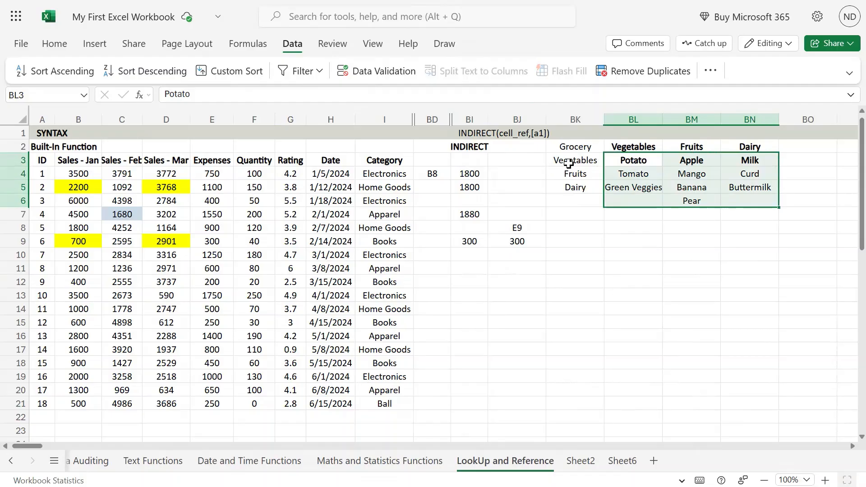
pyautogui.moveTo(570, 161); pyautogui.dragTo(574, 188)
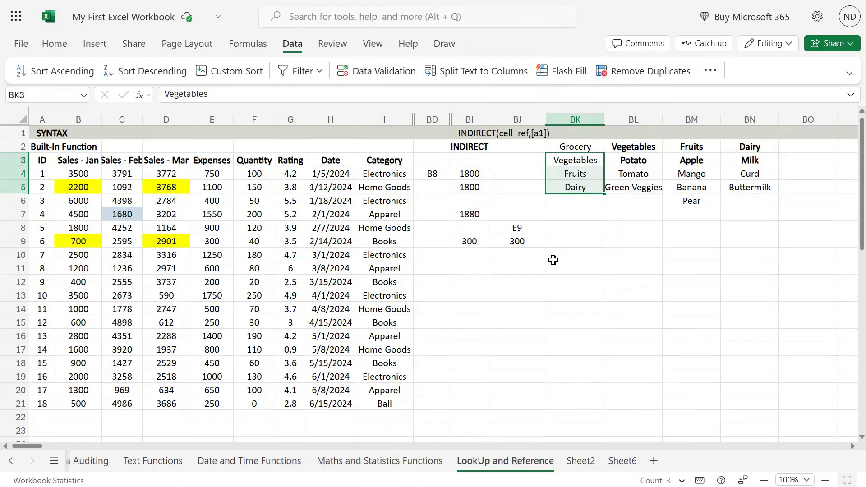
pyautogui.click(476, 280)
pyautogui.click(477, 295)
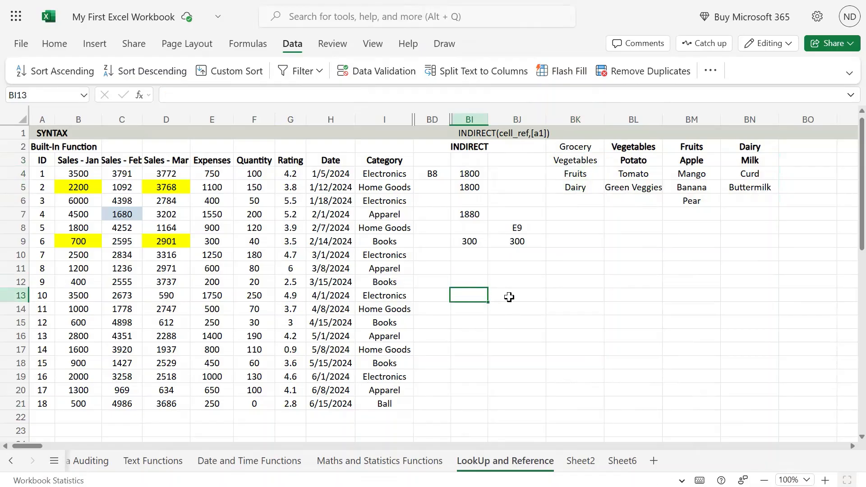
pyautogui.press('Up')
pyautogui.press('Up')
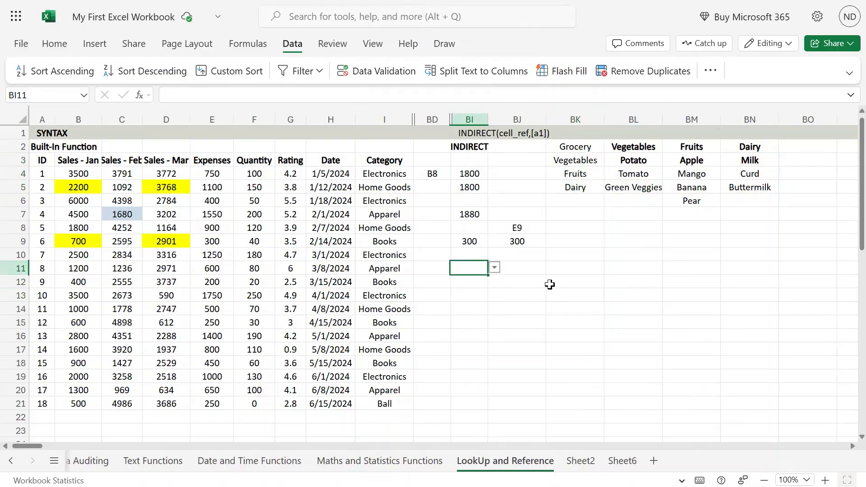
# Try to apply a list data validation to cell BJ11 with =indirect($BI$11) as its source, and close the dialog
pyautogui.press('Right')
pyautogui.press('Left')
pyautogui.press('Right')
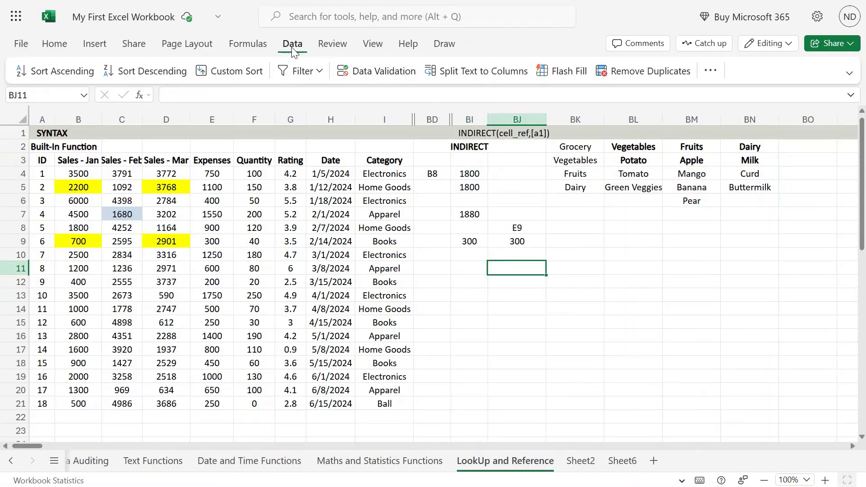
pyautogui.click(395, 73)
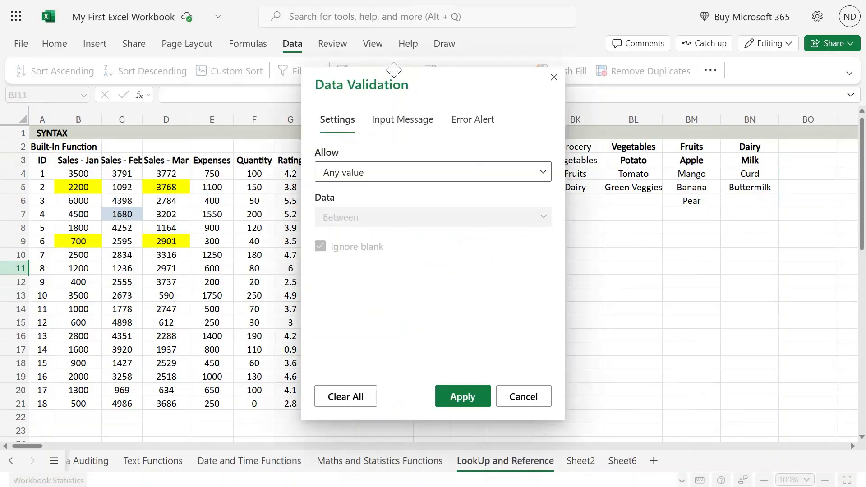
pyautogui.doubleClick(427, 219)
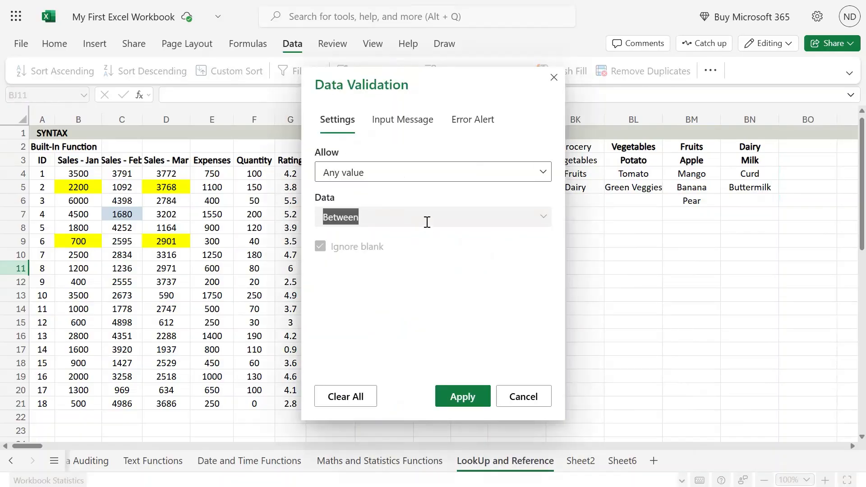
pyautogui.click(405, 170)
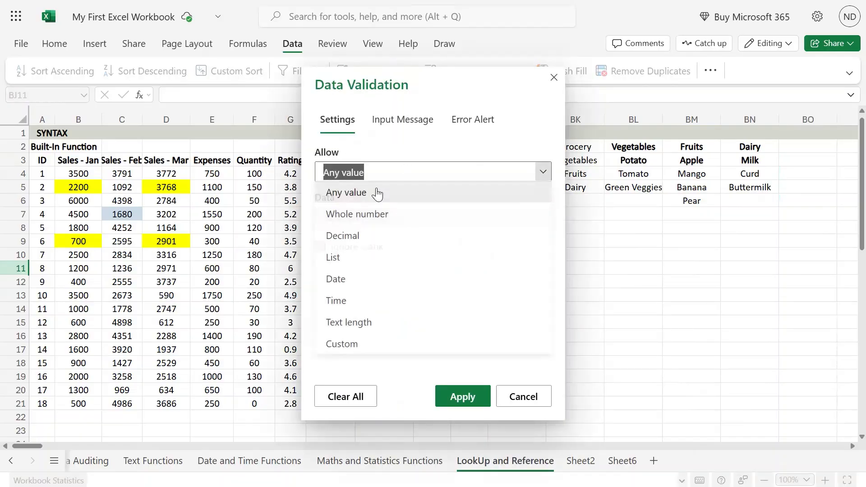
pyautogui.click(352, 260)
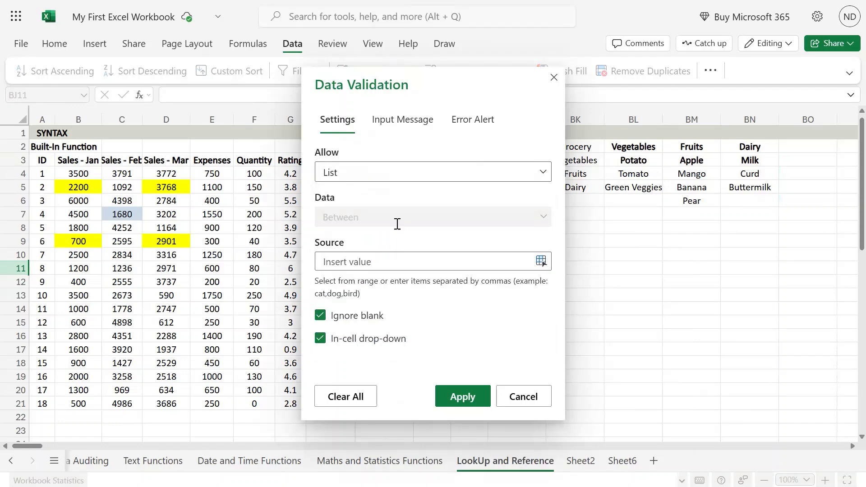
pyautogui.click(385, 266)
pyautogui.write('=indirect(')
pyautogui.moveTo(453, 74); pyautogui.dragTo(89, 91)
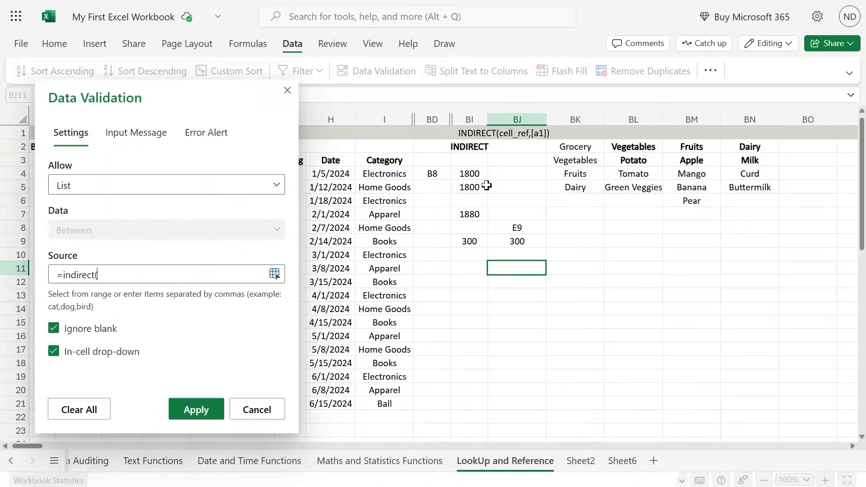
pyautogui.click(468, 267)
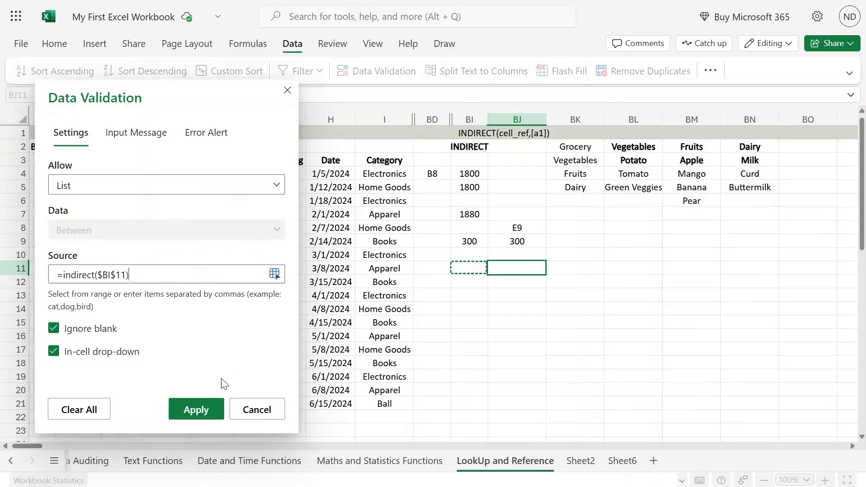
pyautogui.click(204, 406)
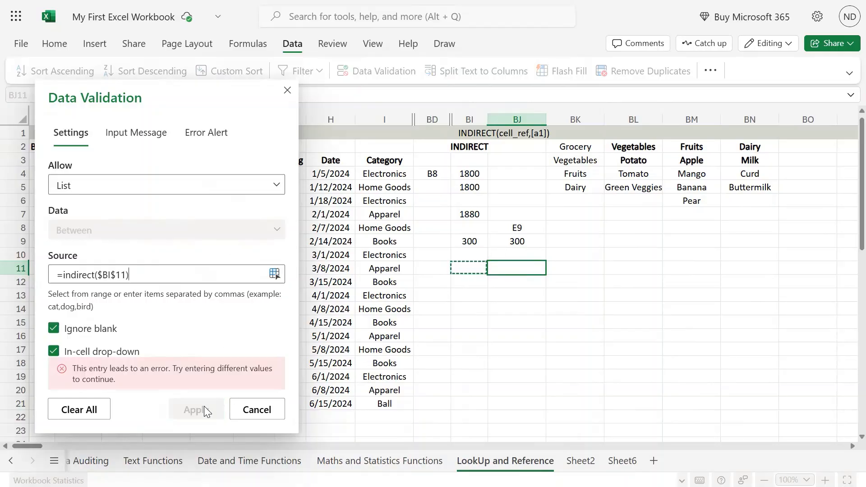
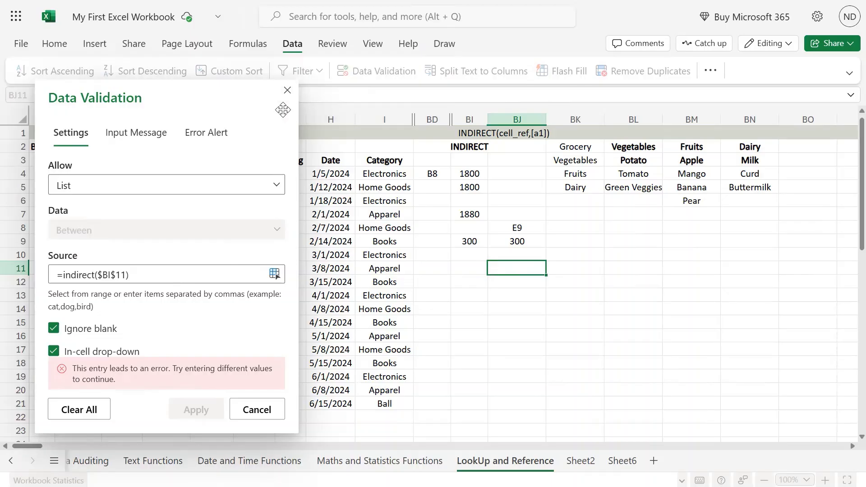
pyautogui.click(288, 91)
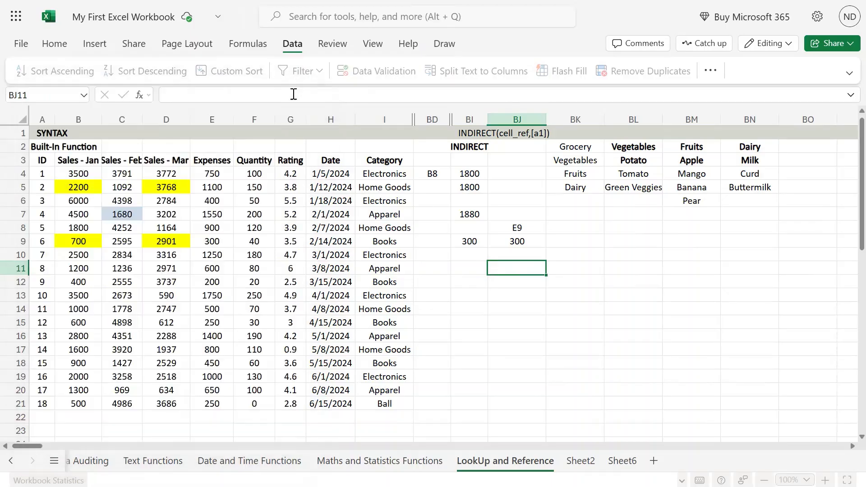
# Copy the category text from BK3 and name the vegetable items range BL3:BL5 Vegetables
pyautogui.click(589, 163)
pyautogui.hotkey('ctrl', 'c')
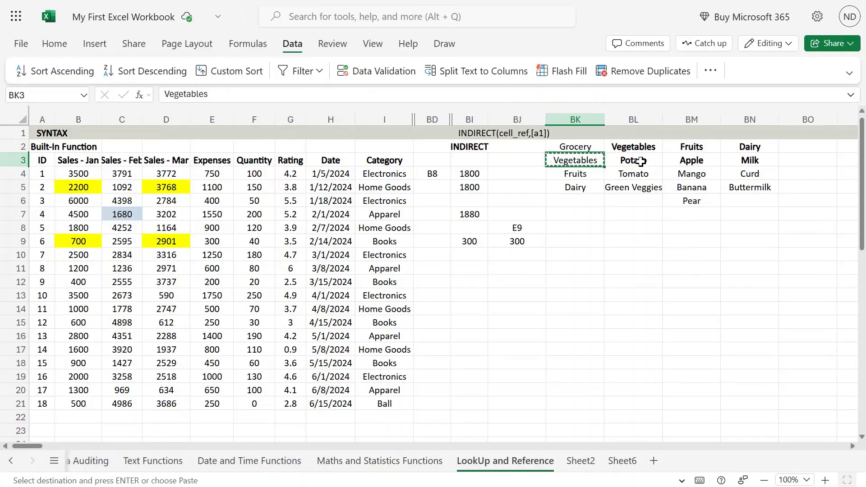
pyautogui.moveTo(637, 161); pyautogui.dragTo(641, 192)
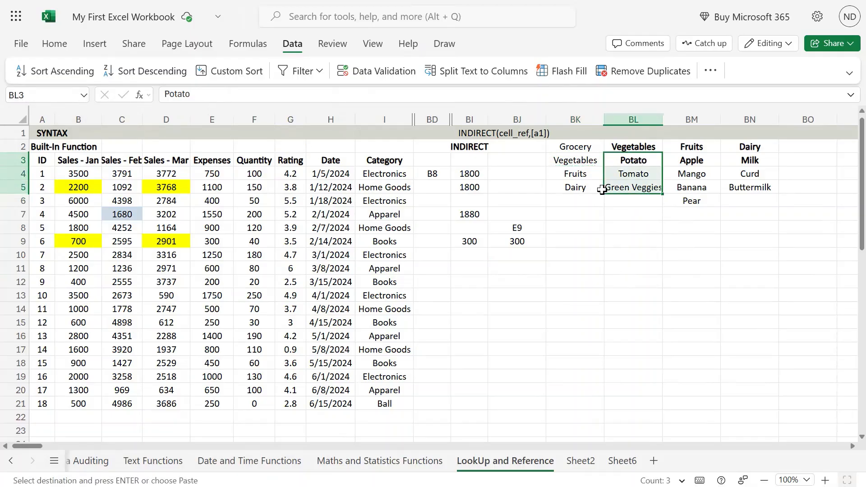
pyautogui.press('Escape')
pyautogui.doubleClick(594, 163)
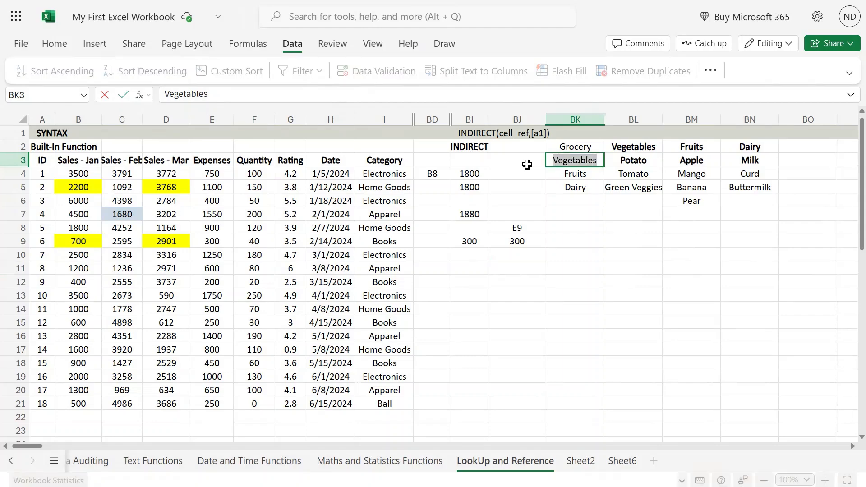
pyautogui.moveTo(657, 161); pyautogui.dragTo(653, 189)
pyautogui.click(30, 92)
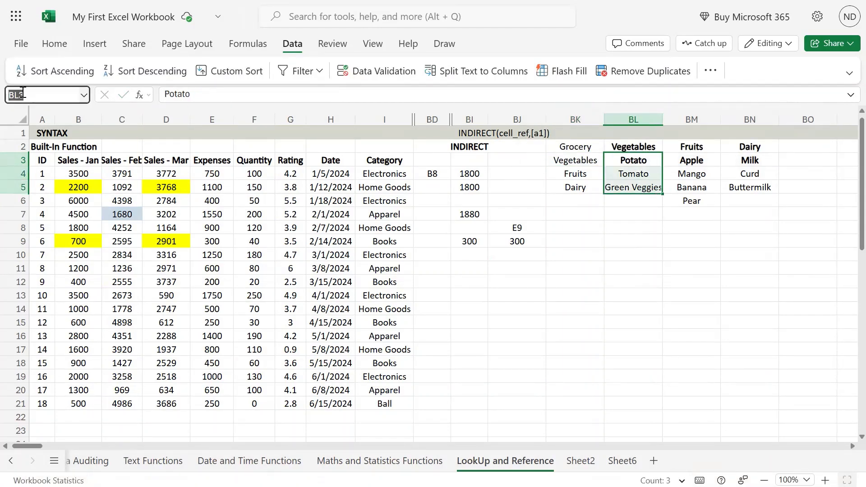
pyautogui.write('Vegetables')
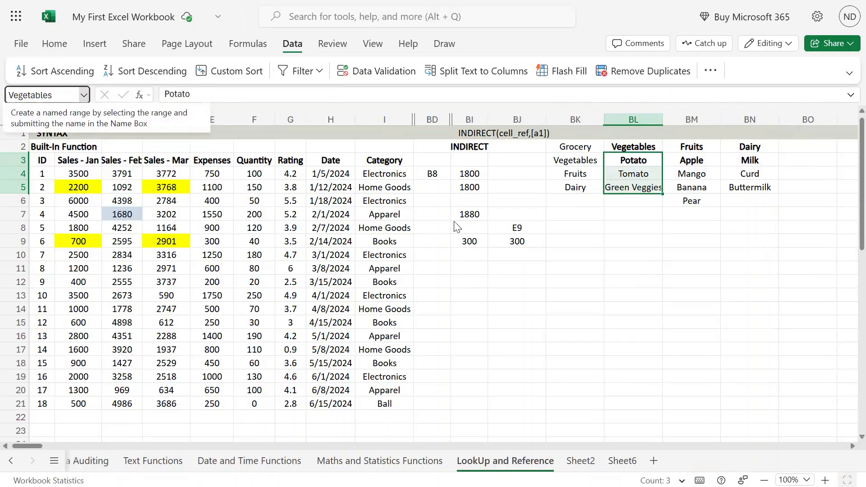
pyautogui.press('Return')
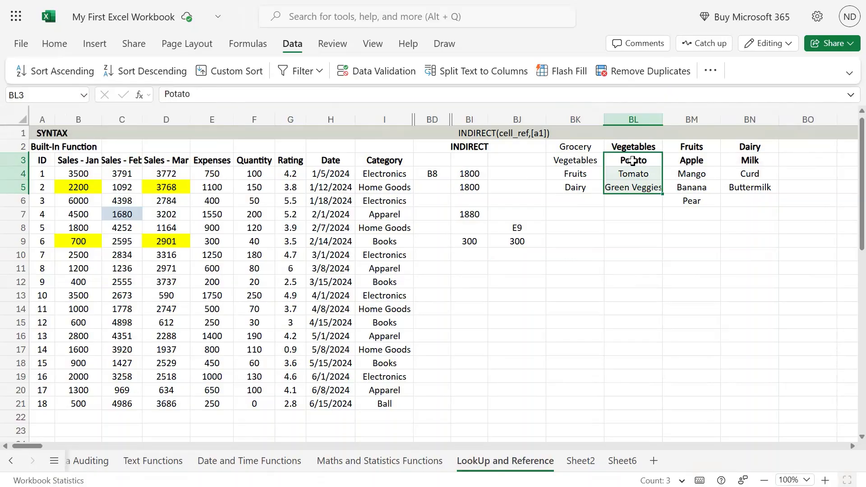
pyautogui.click(53, 99)
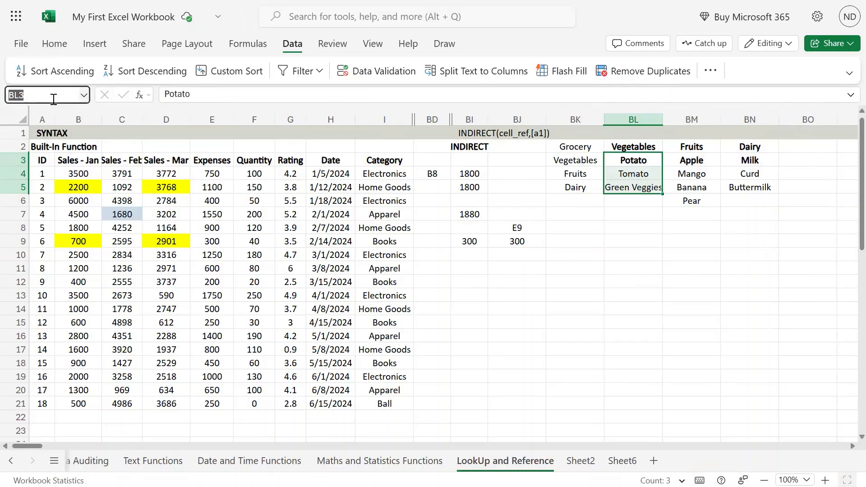
pyautogui.hotkey('ctrl', 'v')
pyautogui.press('Return')
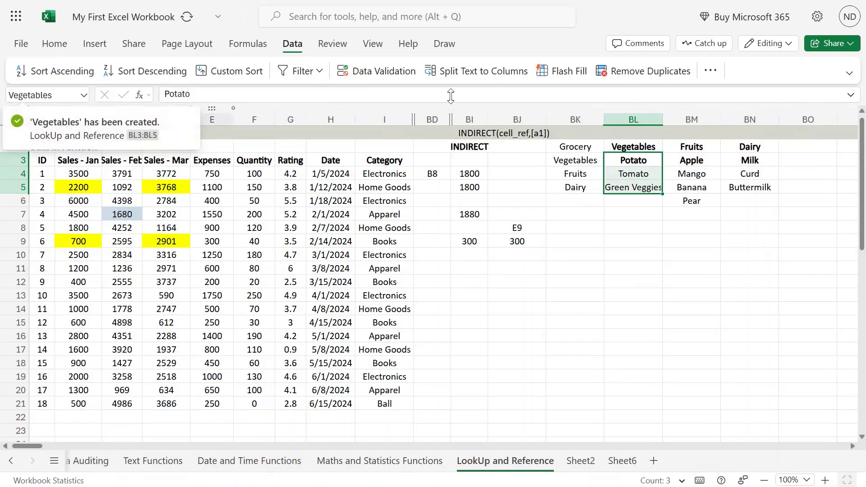
pyautogui.doubleClick(712, 147)
pyautogui.click(683, 321)
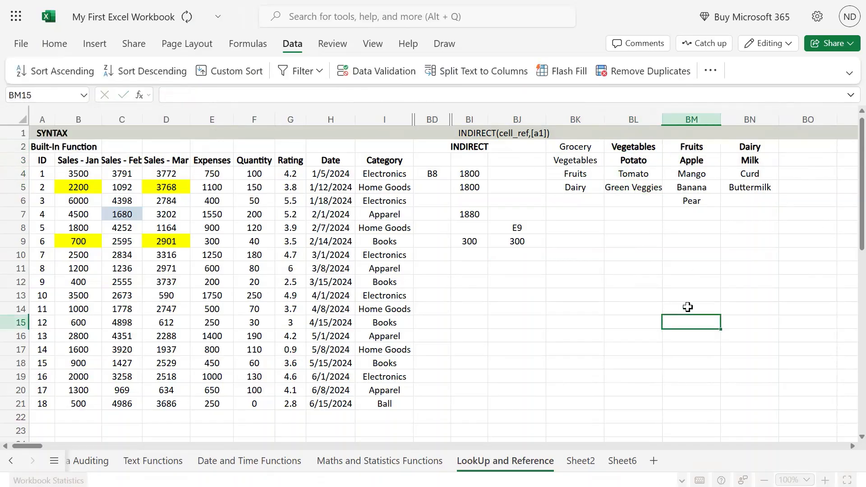
# Name the fruit items range BM3:BM6 Fruits
pyautogui.moveTo(704, 161); pyautogui.dragTo(690, 199)
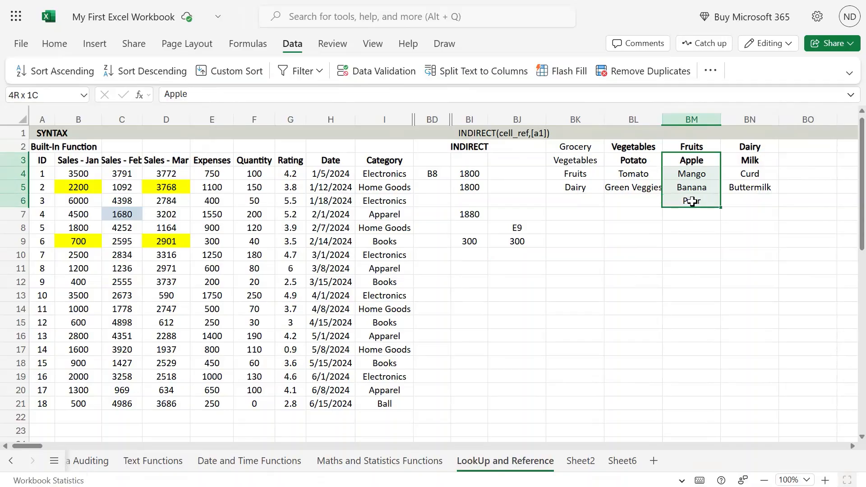
pyautogui.click(25, 94)
pyautogui.write('Fruits')
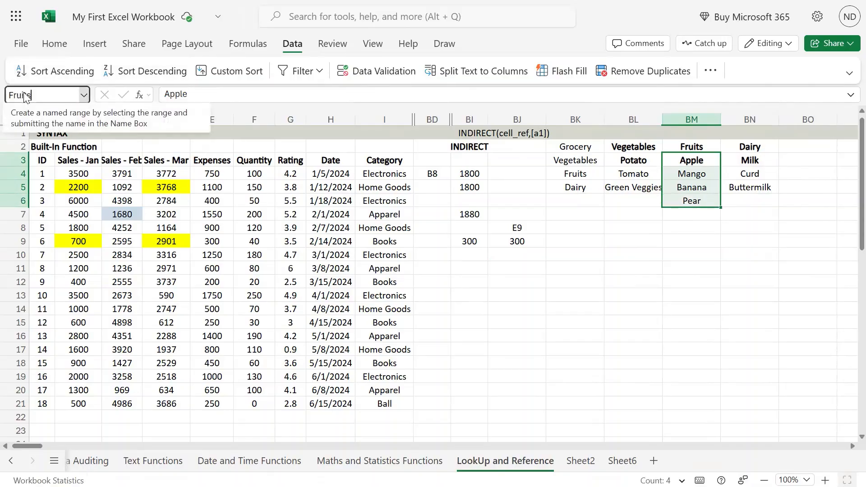
pyautogui.press('Return')
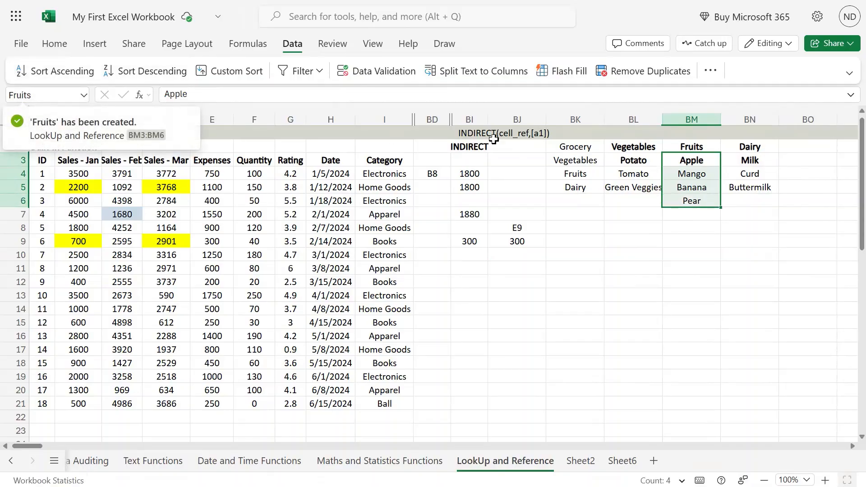
# Name the dairy items range BN3:BN5 Dairy
pyautogui.click(758, 158)
pyautogui.moveTo(758, 157); pyautogui.dragTo(763, 187)
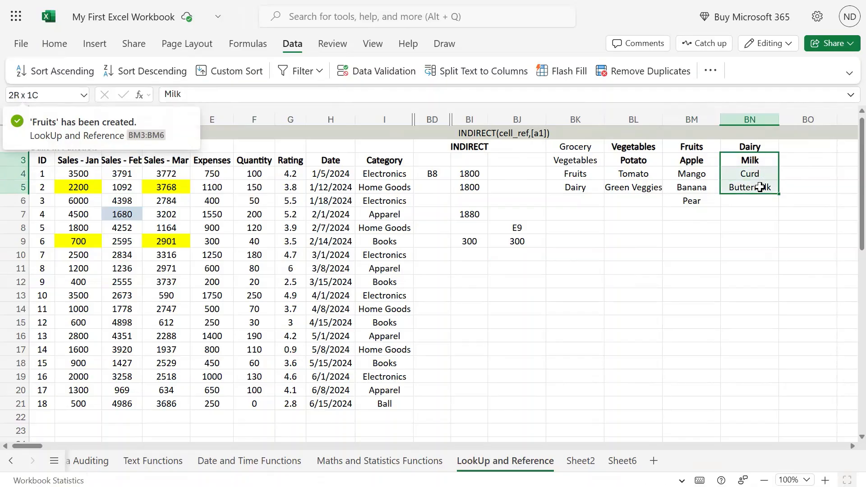
pyautogui.click(60, 93)
pyautogui.write('Dairy')
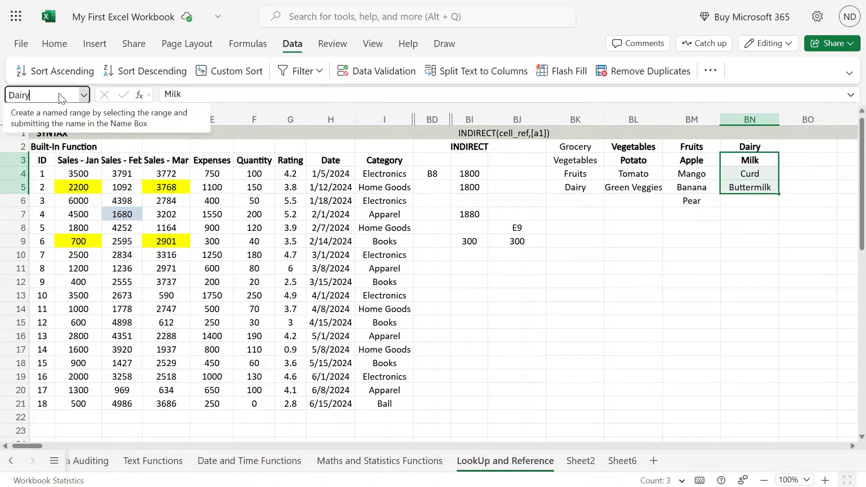
pyautogui.press('Return')
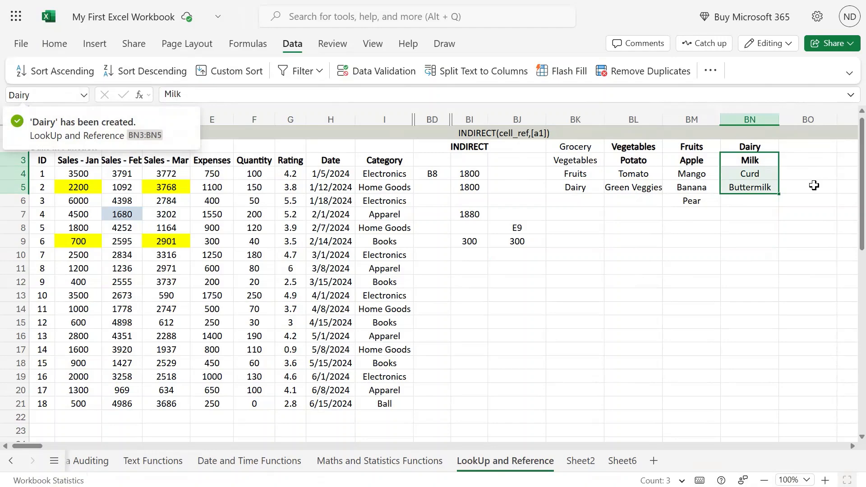
# Try again to give cell BJ11 a list data validation with source =indirect($BI$11) while BI11 is blank, and close the dialog
pyautogui.click(470, 269)
pyautogui.click(519, 268)
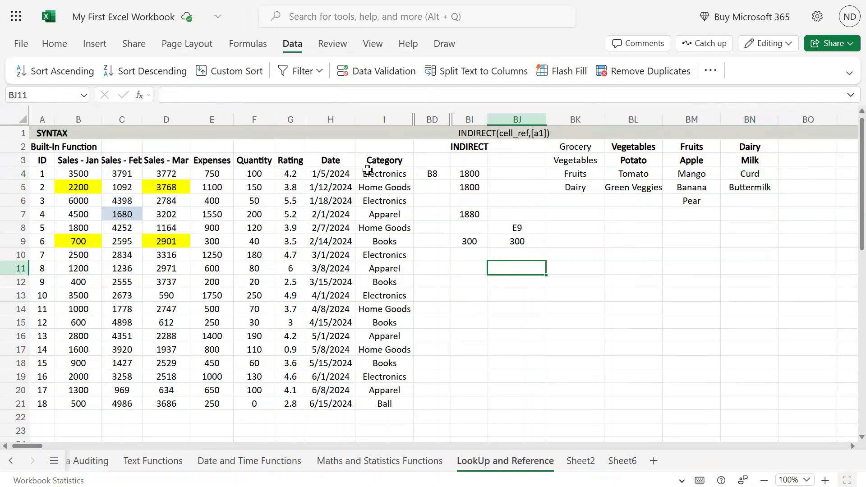
pyautogui.click(379, 71)
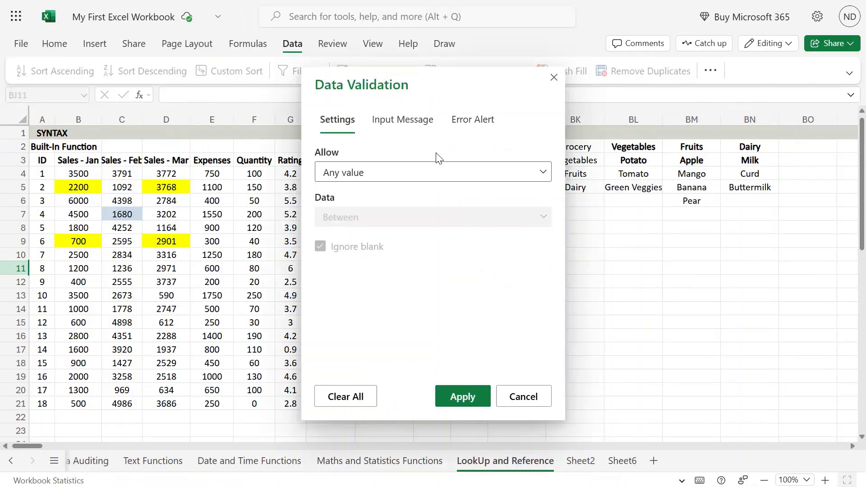
pyautogui.click(386, 174)
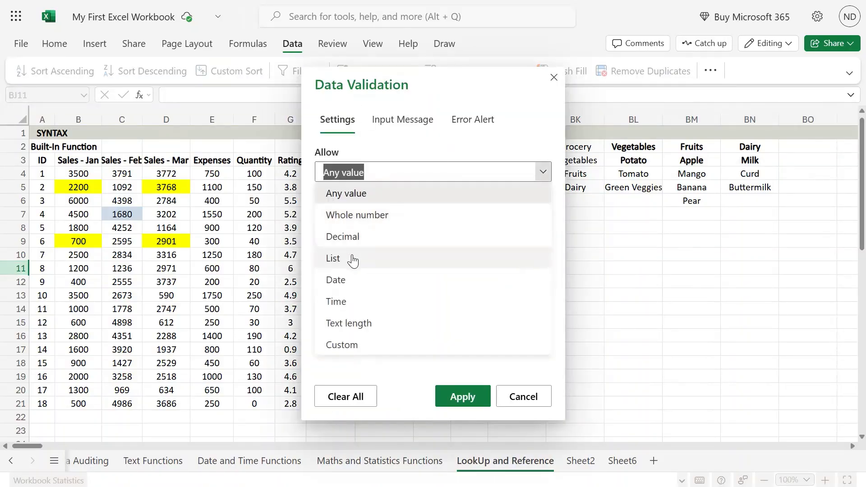
pyautogui.click(352, 261)
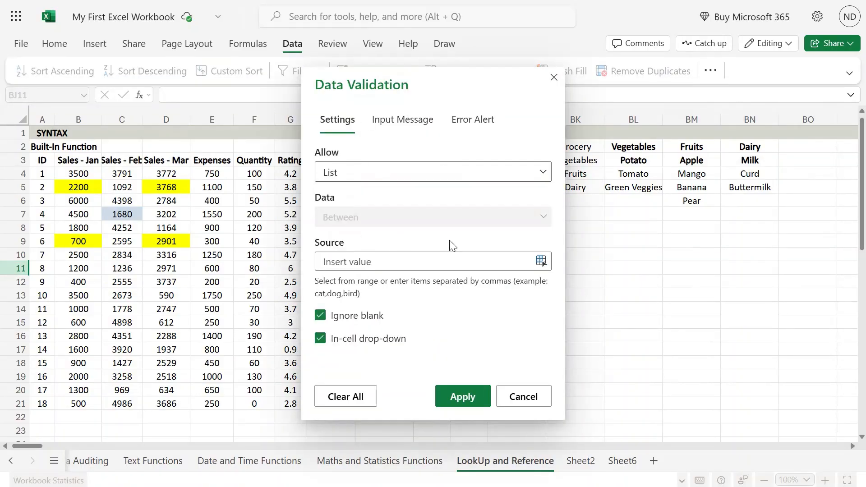
pyautogui.write('=indirect(')
pyautogui.moveTo(476, 78); pyautogui.dragTo(226, 123)
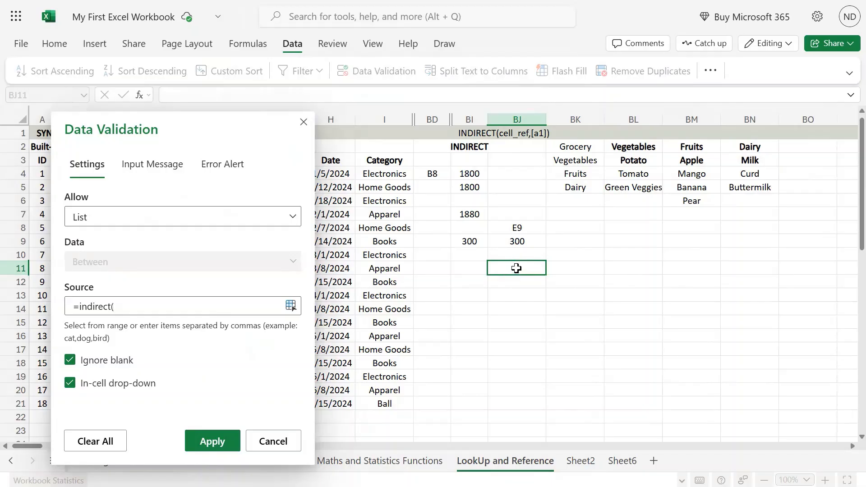
pyautogui.click(461, 267)
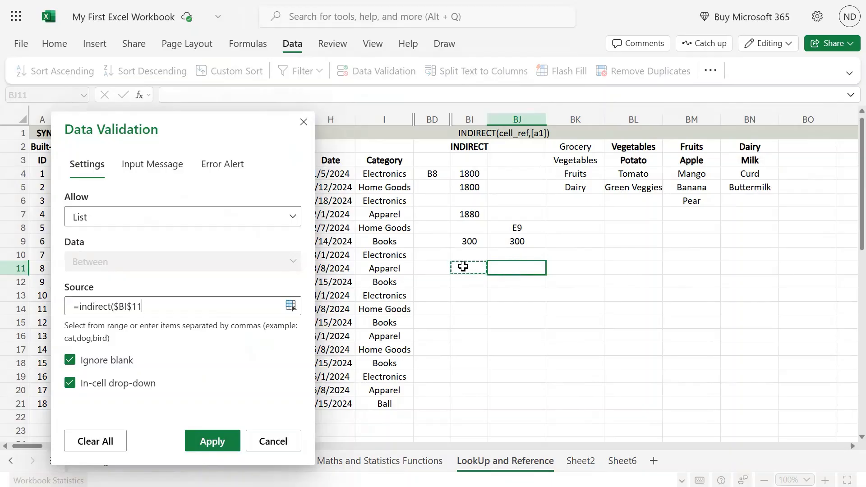
pyautogui.write(')')
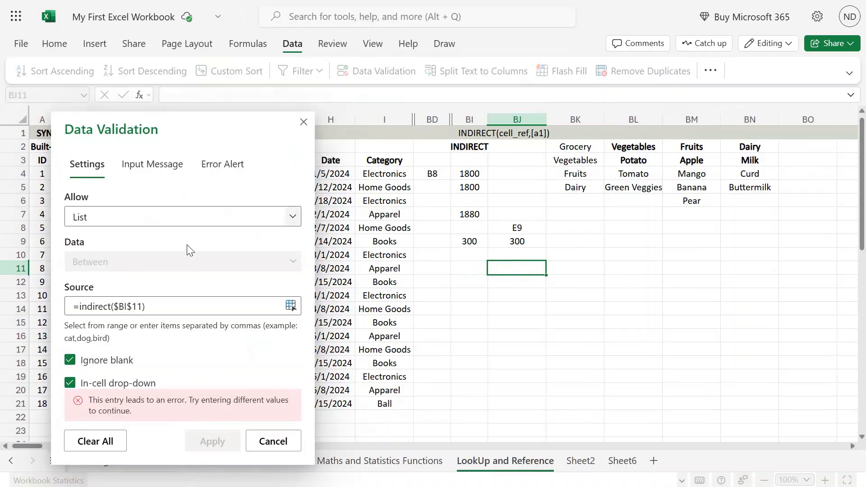
pyautogui.click(308, 128)
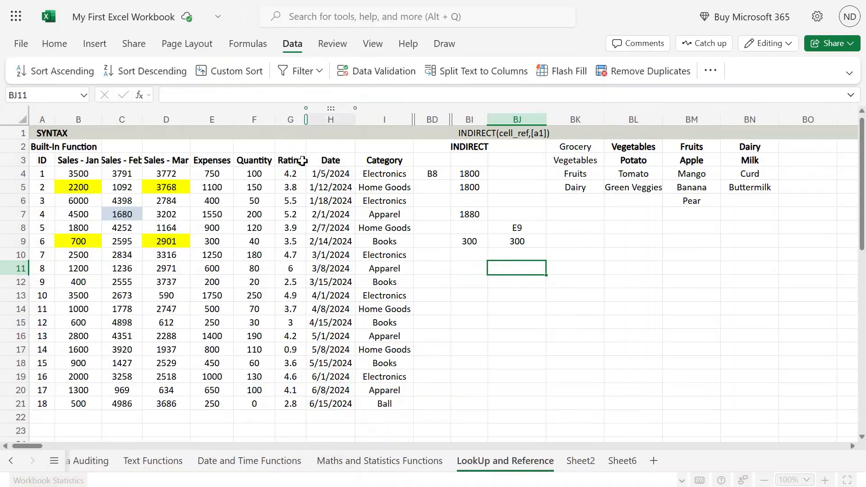
# Choose Vegetables from the category drop-down in cell BI11
pyautogui.click(471, 270)
pyautogui.click(487, 268)
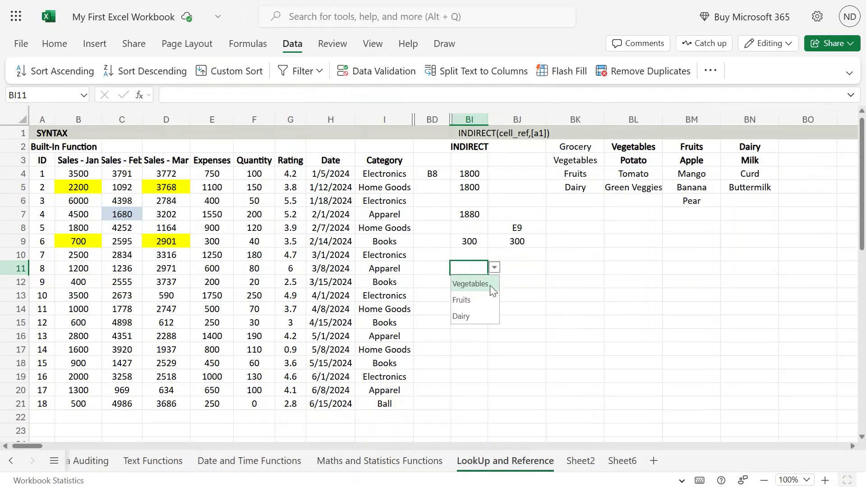
pyautogui.click(492, 285)
# Apply a list data validation to cell BJ11 with =indirect($BI$11) as its source
pyautogui.click(525, 264)
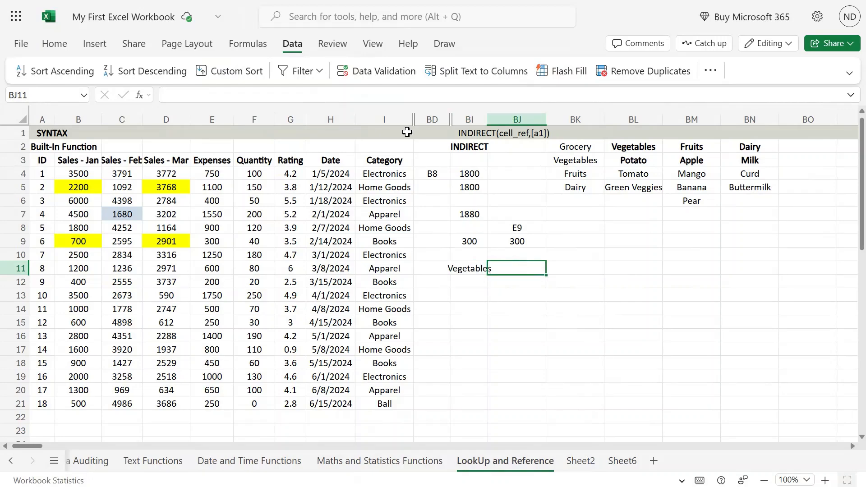
pyautogui.click(369, 73)
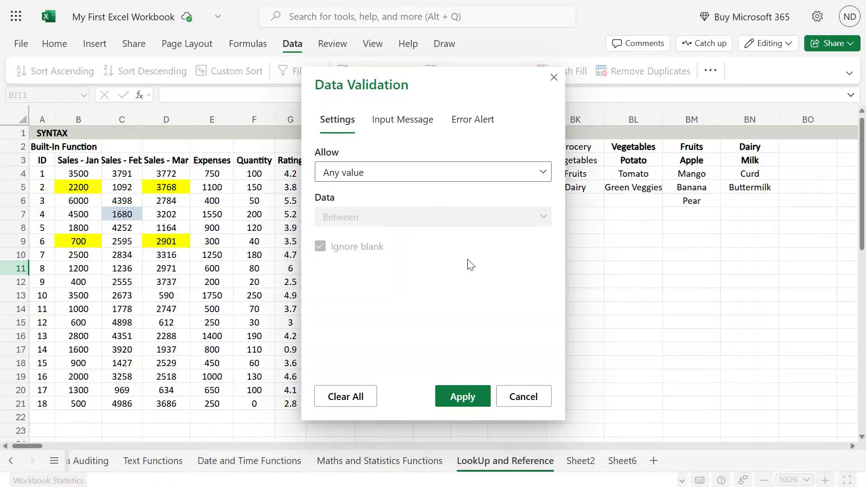
pyautogui.click(458, 173)
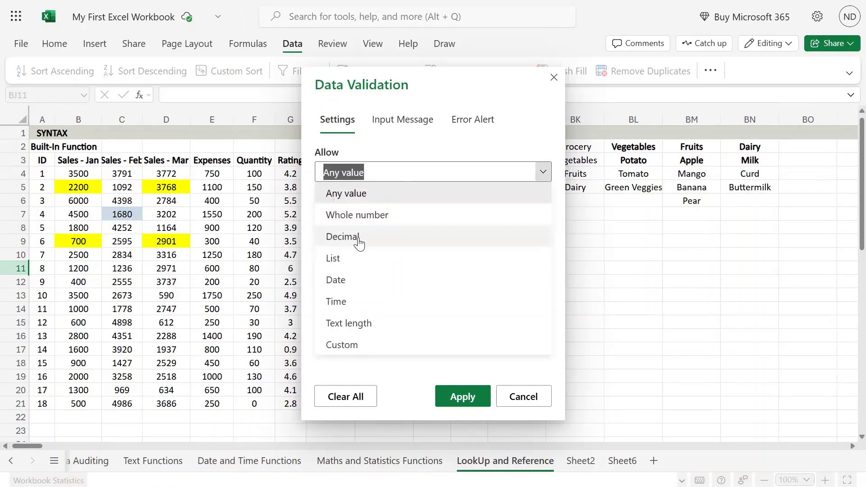
pyautogui.click(359, 257)
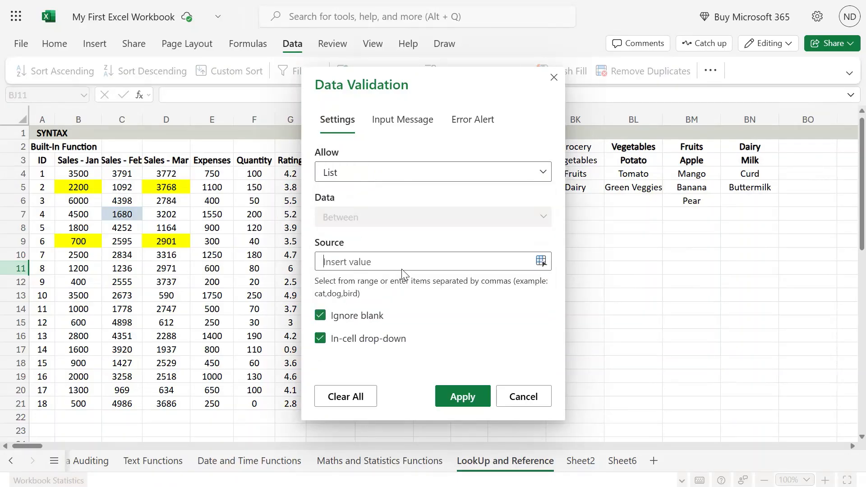
pyautogui.write('=indirect')
pyautogui.hotkey('shift', 'Up')
pyautogui.press('BackSpace')
pyautogui.press('BackSpace')
pyautogui.press('BackSpace')
pyautogui.press('BackSpace')
pyautogui.press('BackSpace')
pyautogui.press('BackSpace')
pyautogui.press('BackSpace')
pyautogui.press('BackSpace')
pyautogui.press('BackSpace')
pyautogui.press('BackSpace')
pyautogui.press('BackSpace')
pyautogui.press('BackSpace')
pyautogui.press('BackSpace')
pyautogui.moveTo(487, 76); pyautogui.dragTo(229, 124)
pyautogui.click(461, 269)
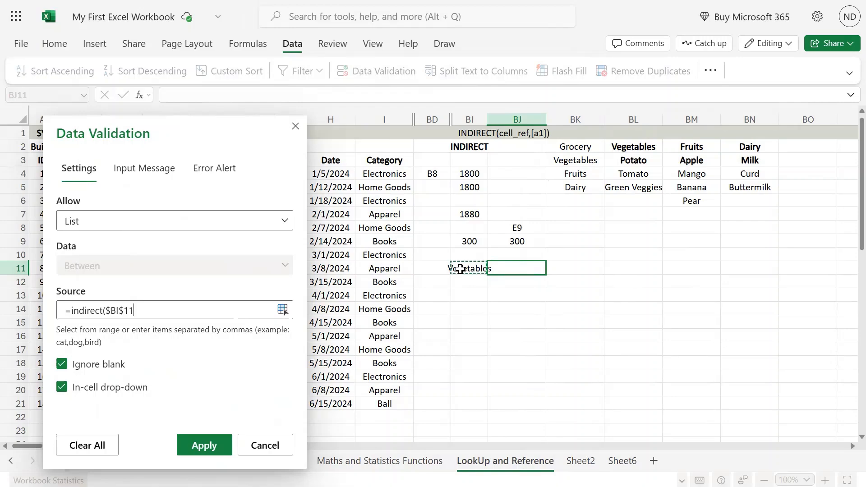
pyautogui.press('Return')
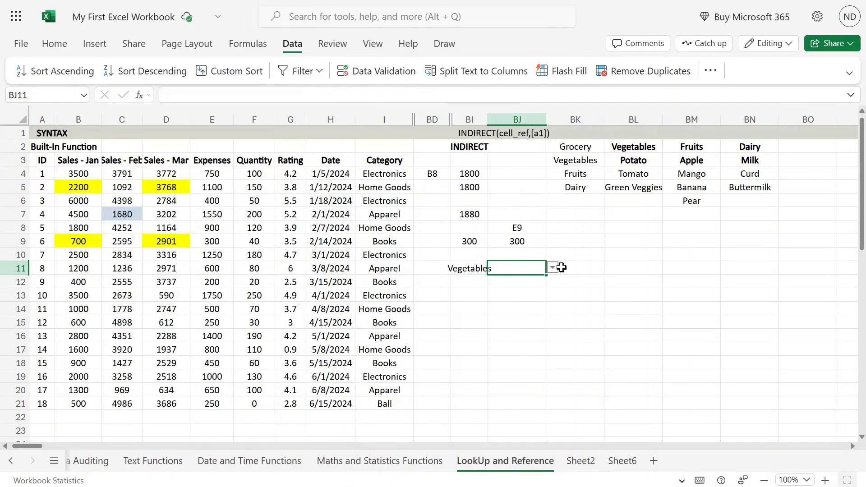
# Check BJ11's drop-down choices for Vegetables, and switch BI11 to Fruits to check the choices again
pyautogui.click(553, 269)
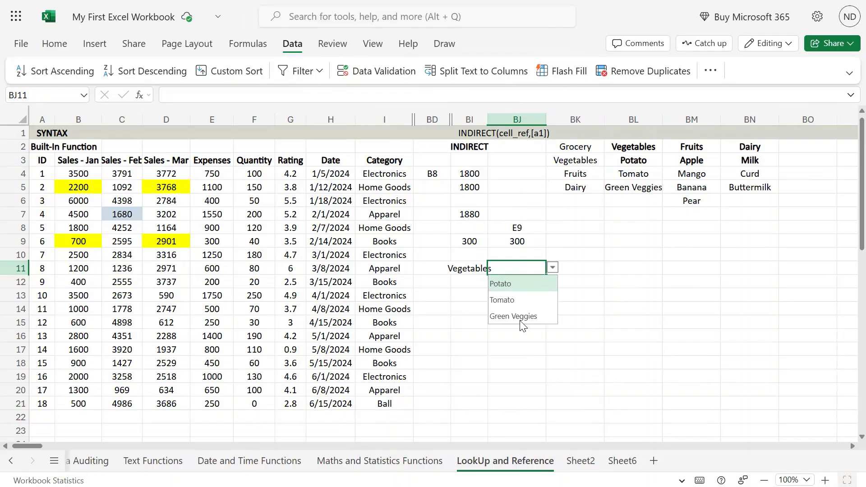
pyautogui.click(458, 323)
pyautogui.click(474, 269)
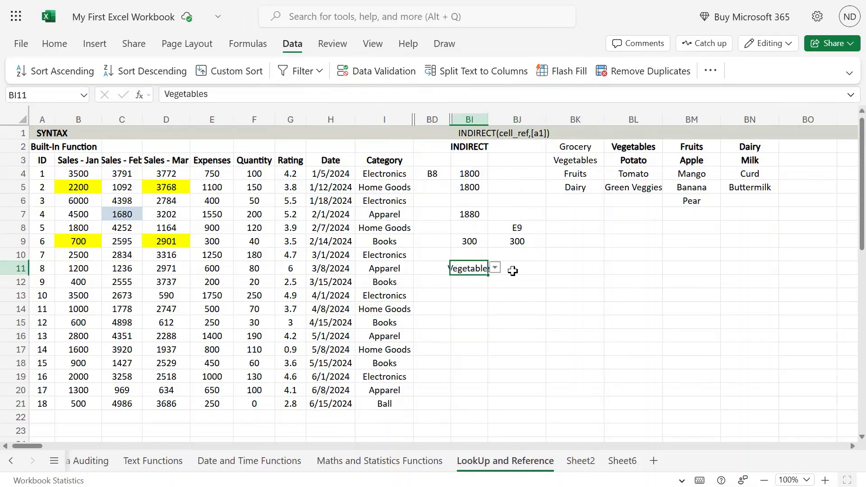
pyautogui.click(496, 268)
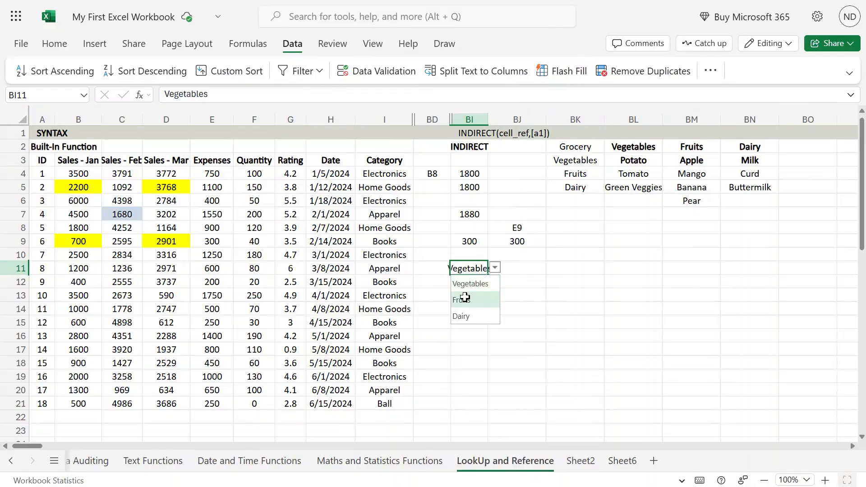
pyautogui.click(464, 299)
pyautogui.click(521, 269)
pyautogui.click(552, 268)
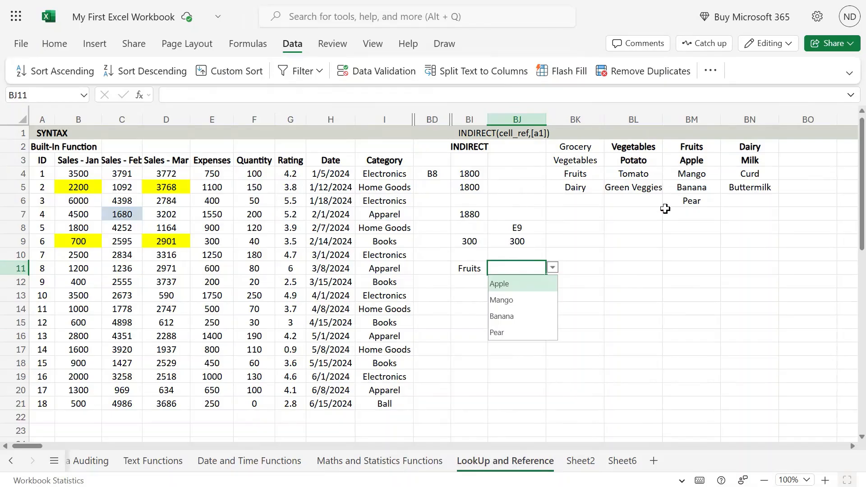
# Set the category in BI11 to Dairy and view the choices in BJ11's drop-down, leaving BJ11 blank
pyautogui.click(474, 269)
pyautogui.click(494, 269)
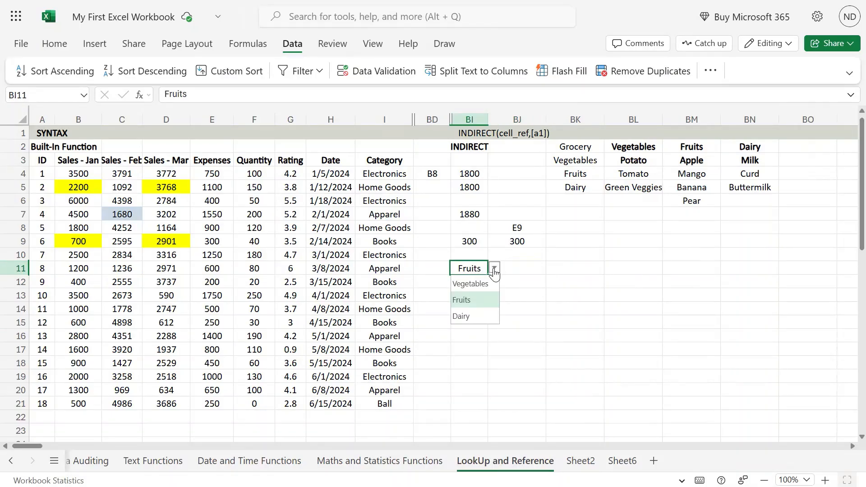
pyautogui.click(482, 316)
pyautogui.click(533, 268)
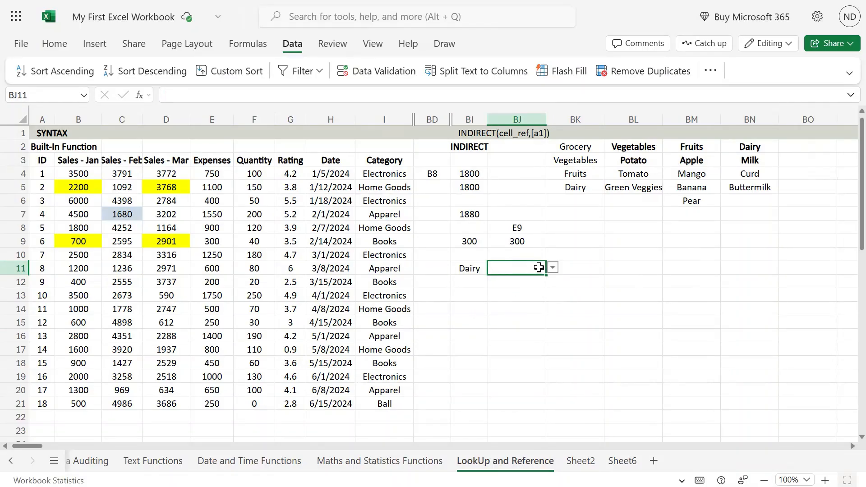
pyautogui.click(550, 269)
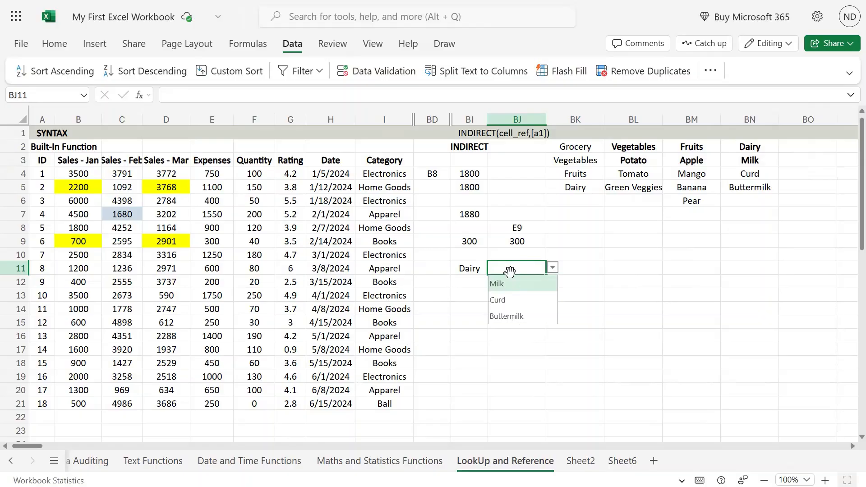
pyautogui.click(471, 331)
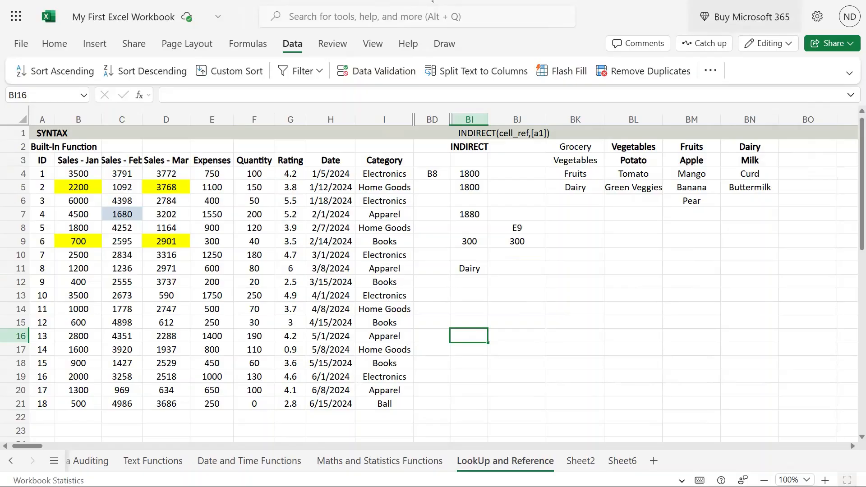
# Review the Dairy category in BI11 and the dependent drop-down in BJ11 once more, without choosing an item
pyautogui.click(478, 268)
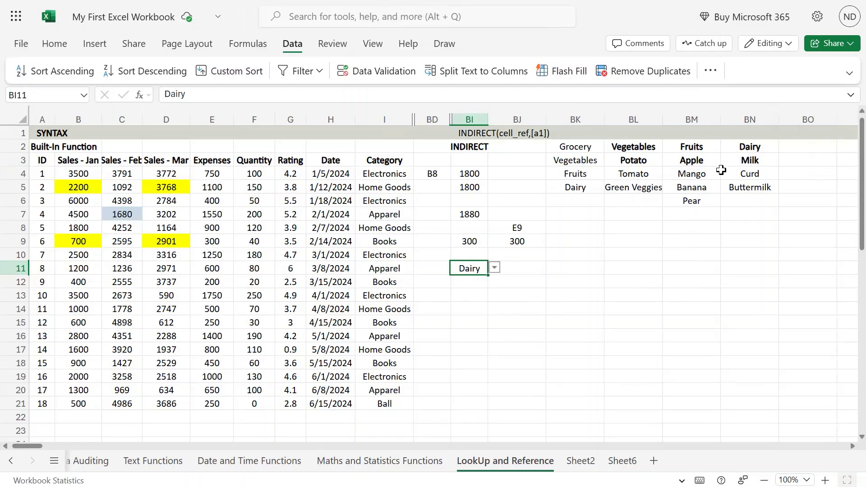
pyautogui.click(515, 268)
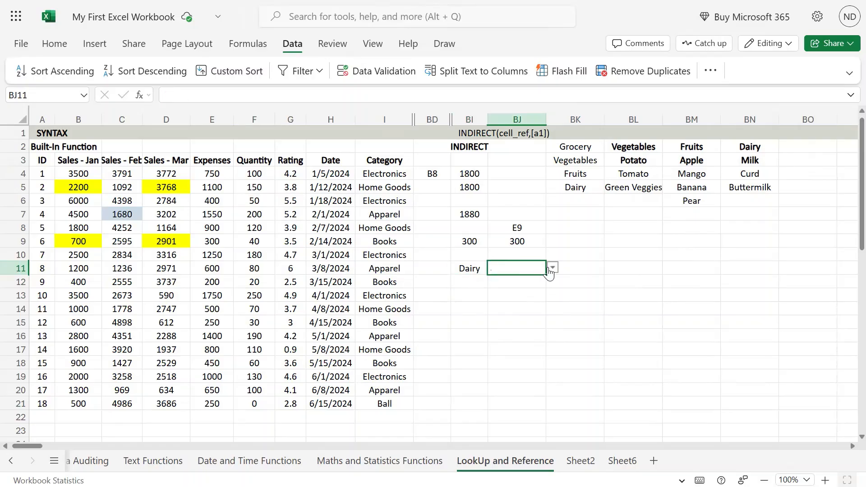
pyautogui.click(552, 269)
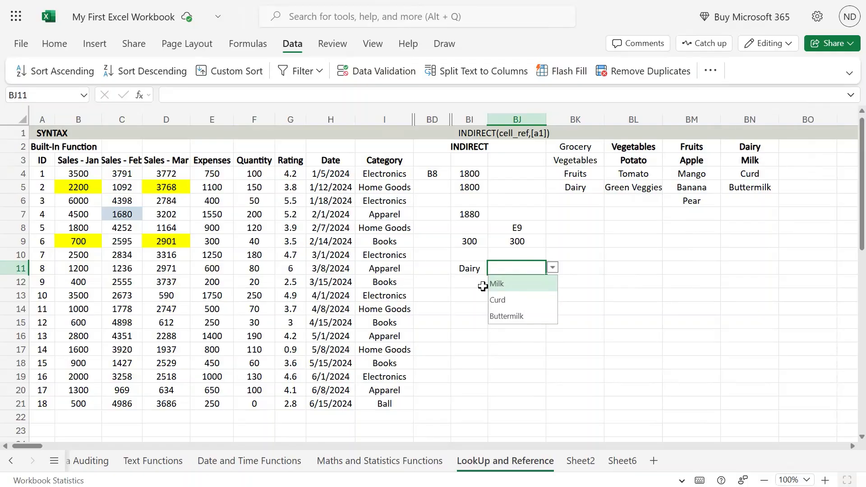
pyautogui.click(476, 268)
pyautogui.press('Right')
pyautogui.click(476, 268)
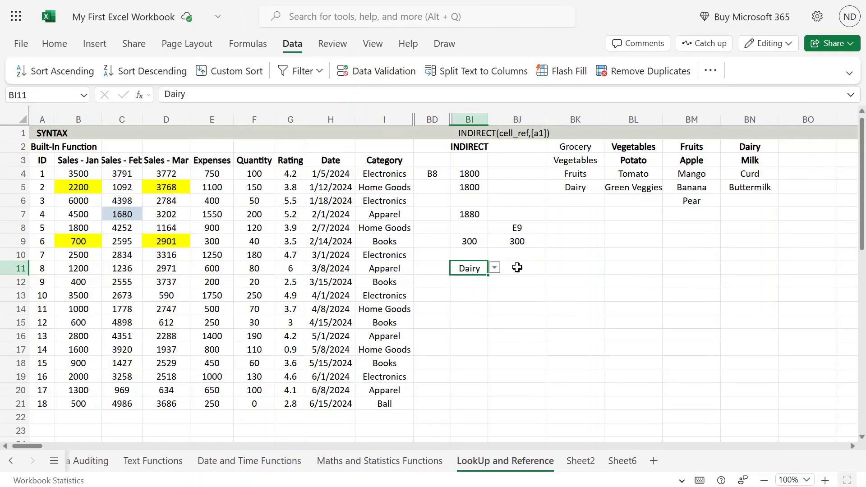
pyautogui.click(517, 268)
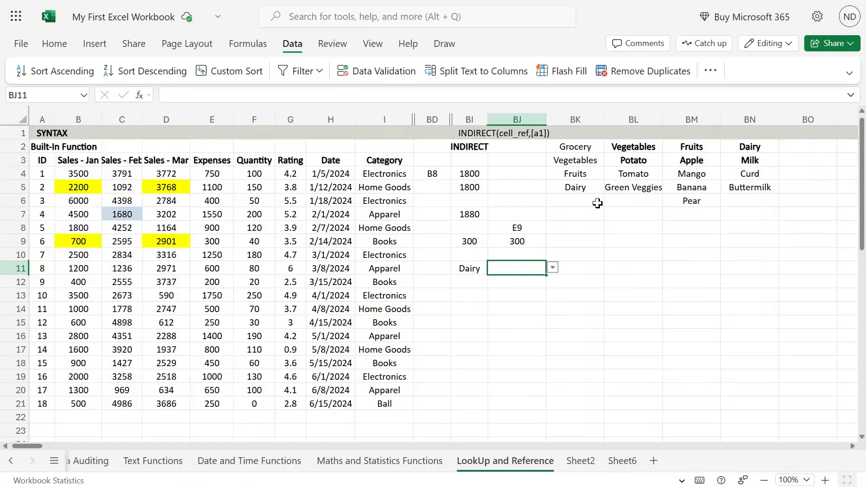